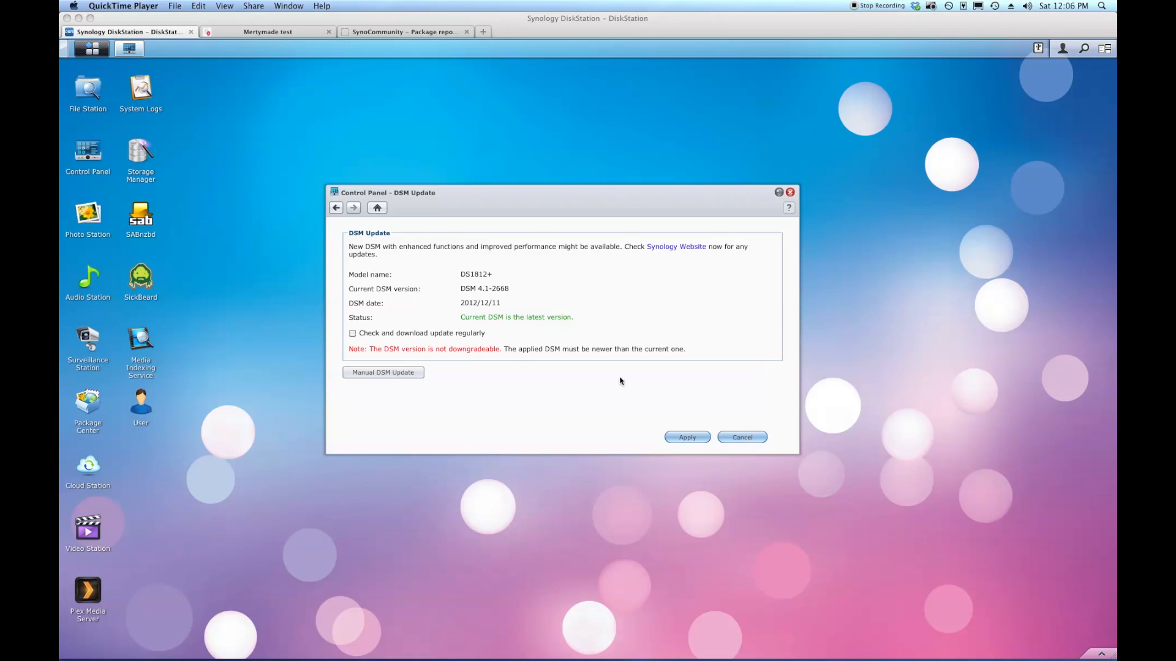
Leave the DSM 4.1-2668 update page without changes and close Control Panel.
{"action": "left_click", "coordinate": [746, 442]}
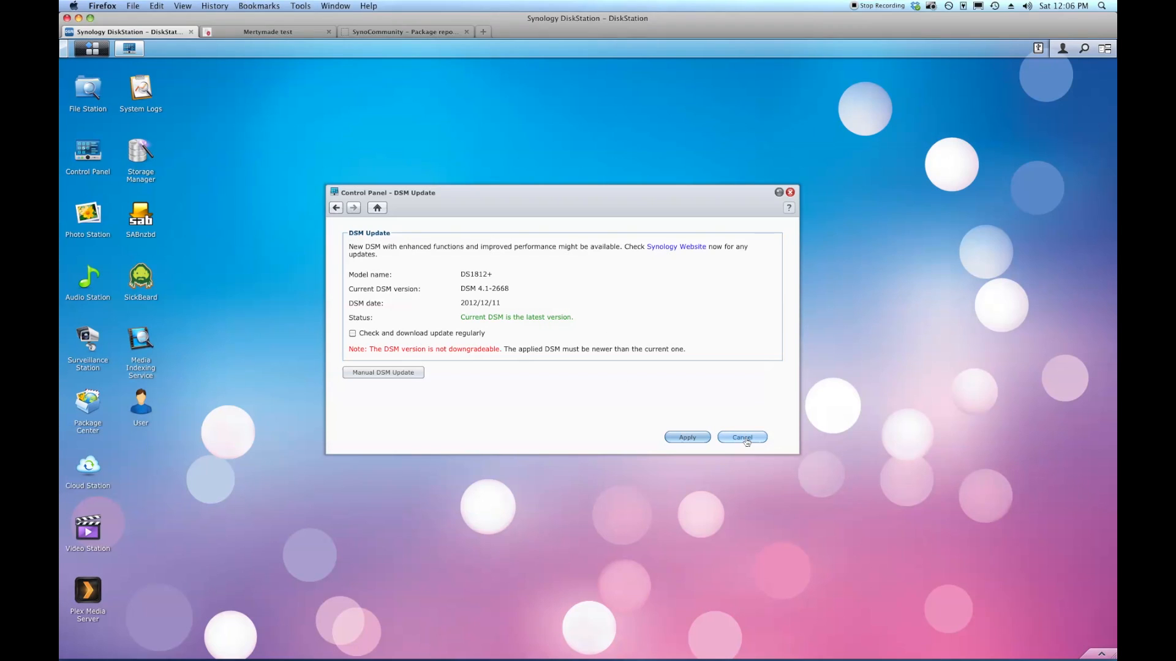
{"action": "left_click", "coordinate": [746, 442]}
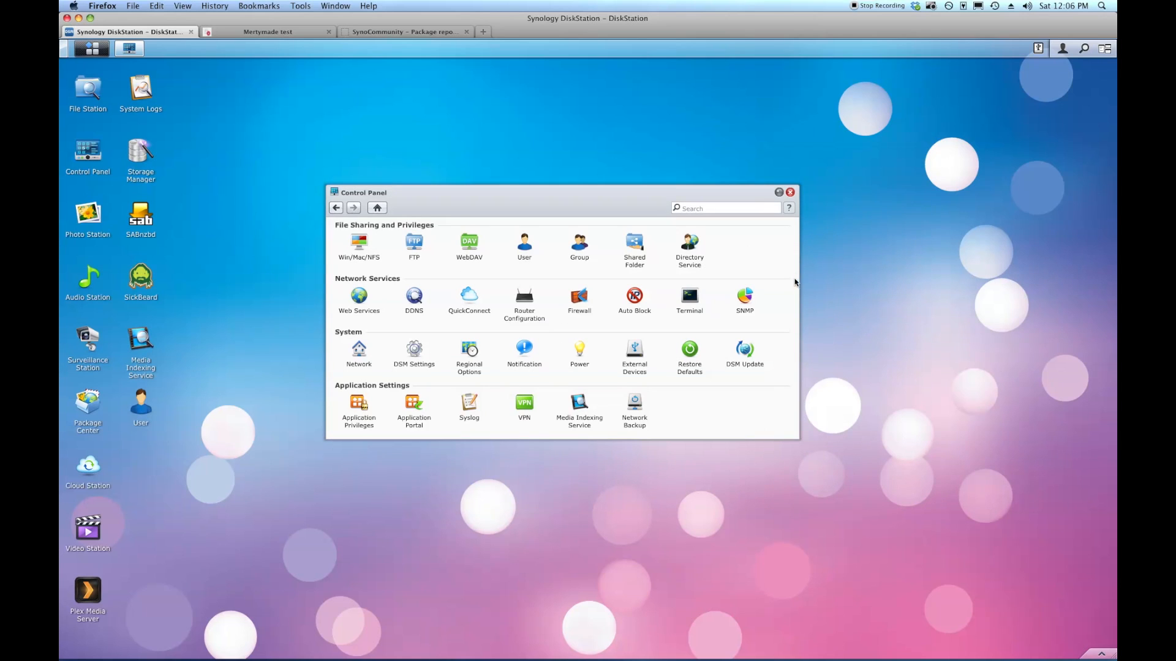
{"action": "left_click", "coordinate": [790, 193]}
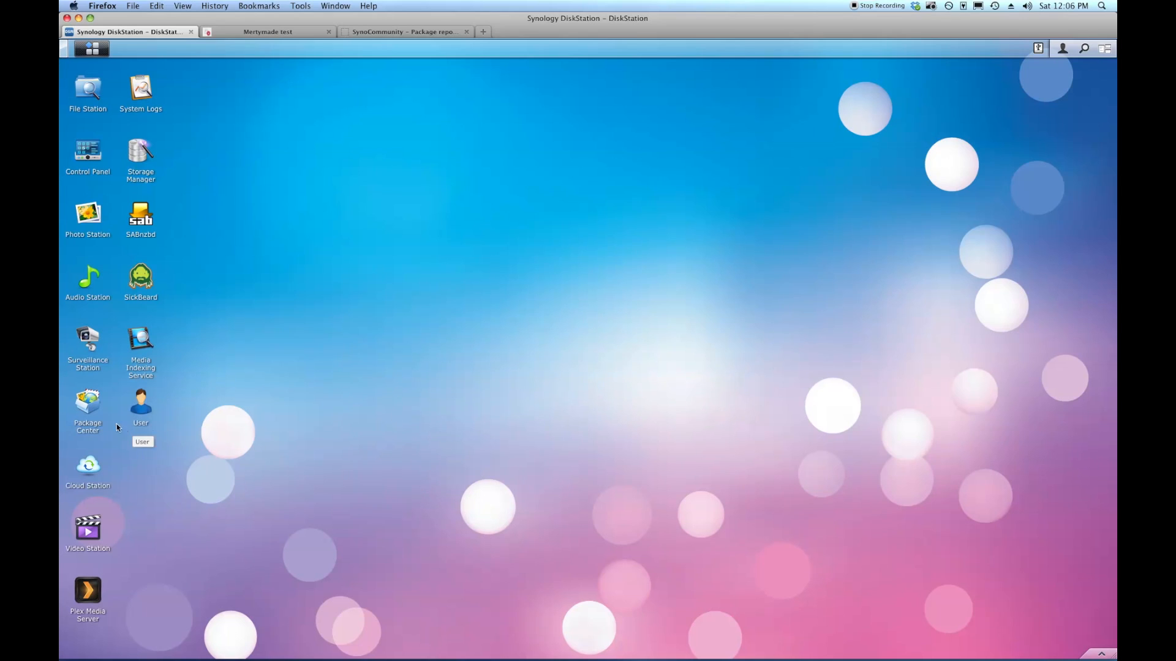
Open Package Center maximized on the Other Sources list of community packages.
{"action": "left_click", "coordinate": [88, 410]}
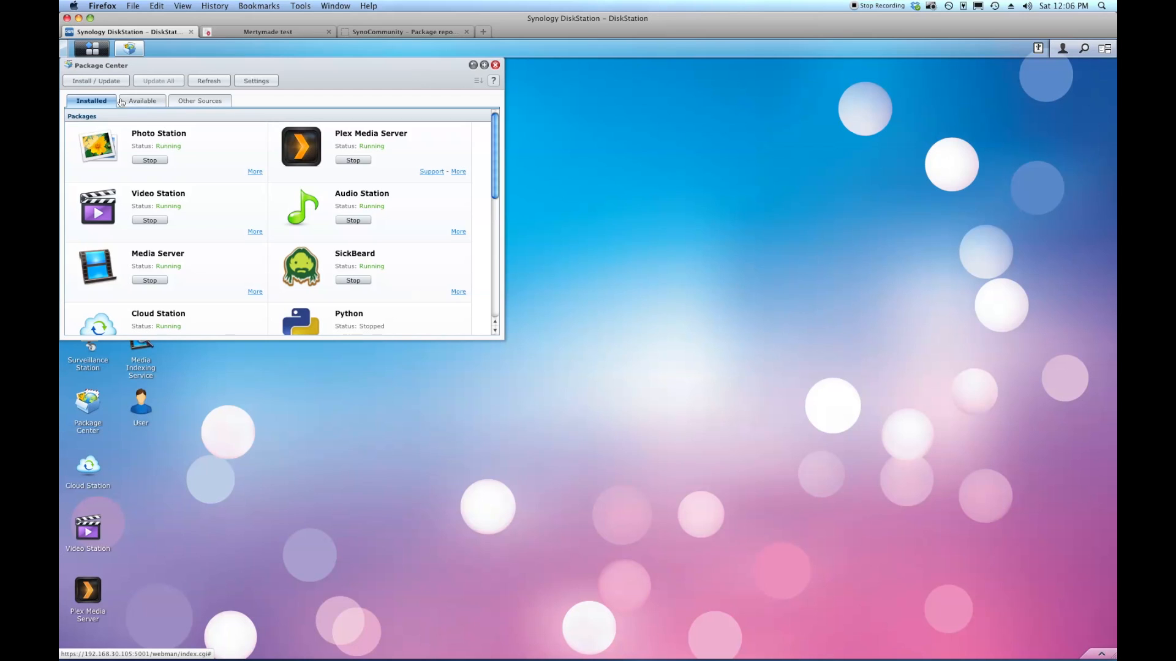
{"action": "left_click", "coordinate": [198, 103]}
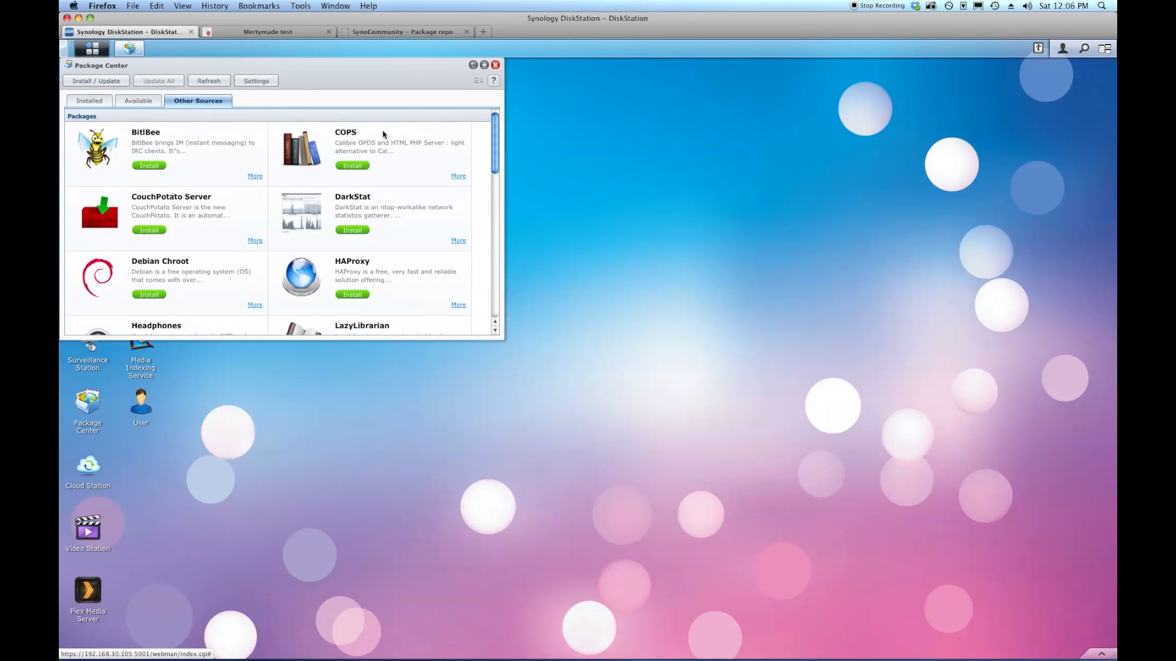
{"action": "left_click", "coordinate": [484, 65]}
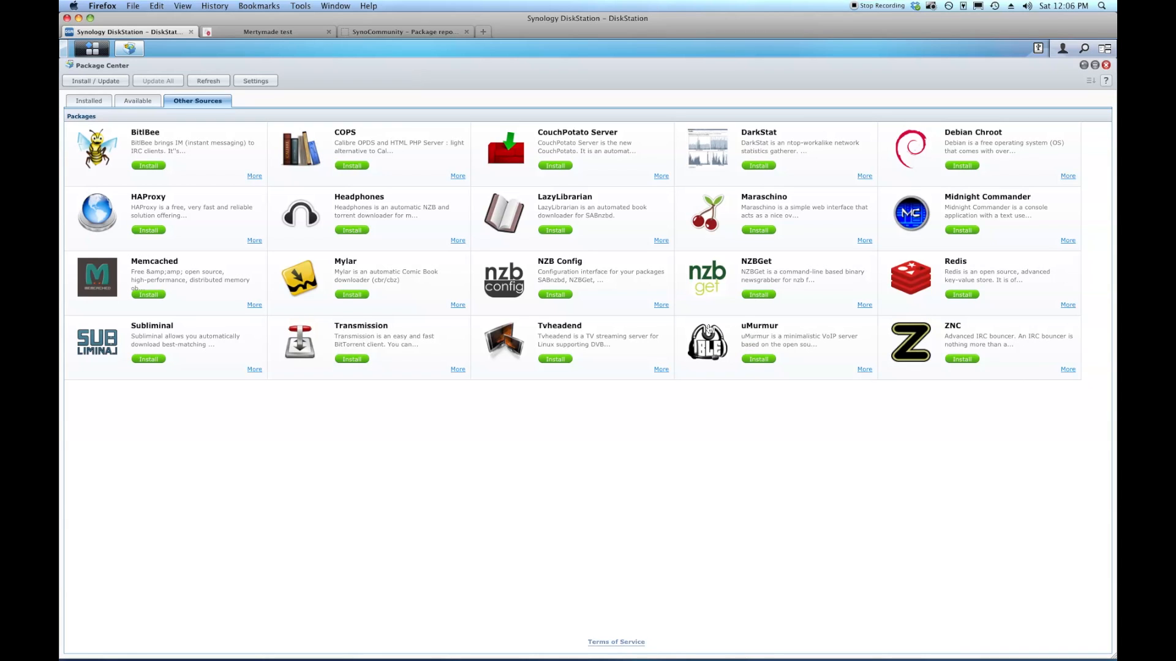
Install uMurmur 0.2.10-4 from Other Sources, set to run after installation.
{"action": "left_click", "coordinate": [762, 361]}
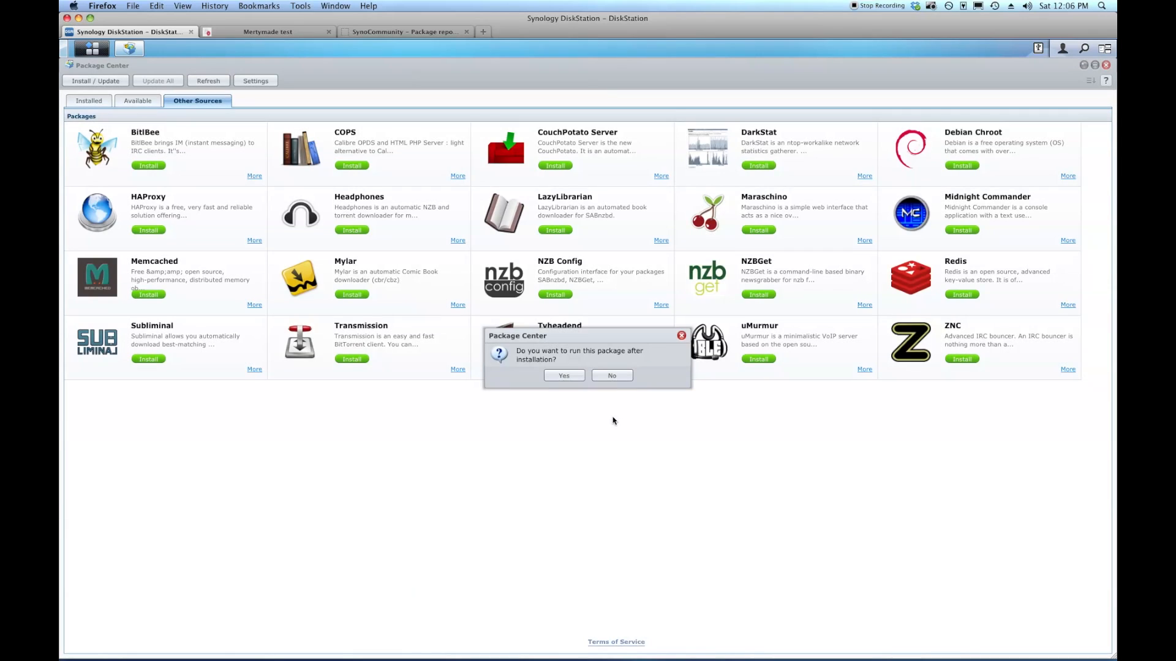
{"action": "left_click", "coordinate": [564, 375]}
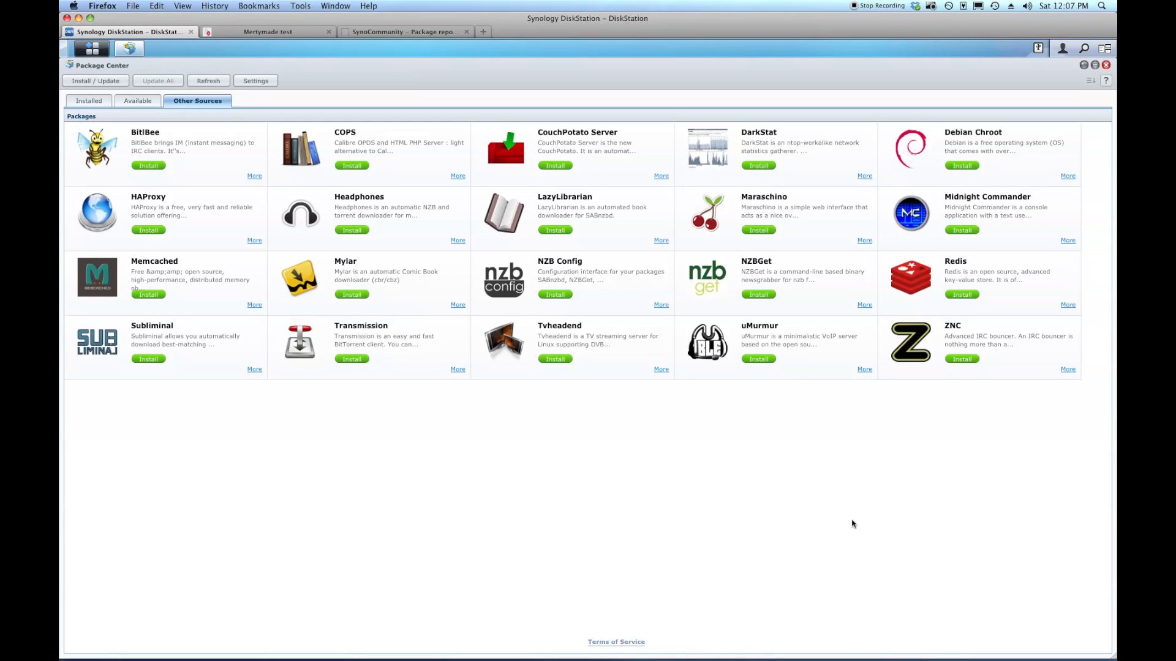
{"action": "left_click", "coordinate": [768, 361]}
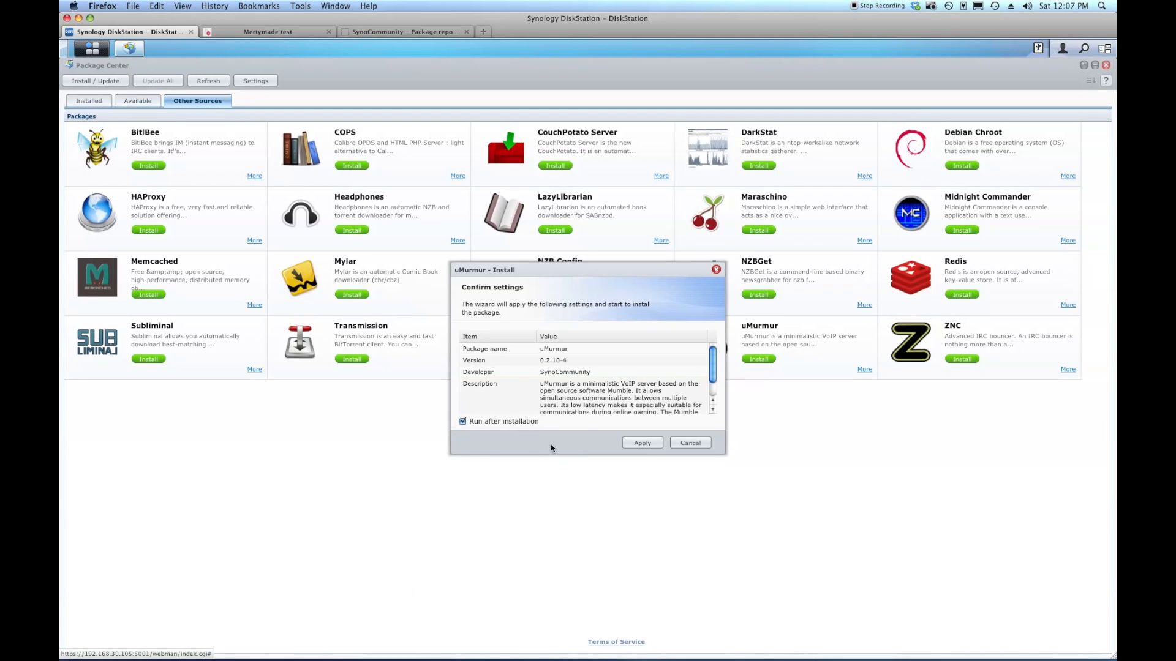
{"action": "left_click", "coordinate": [648, 449]}
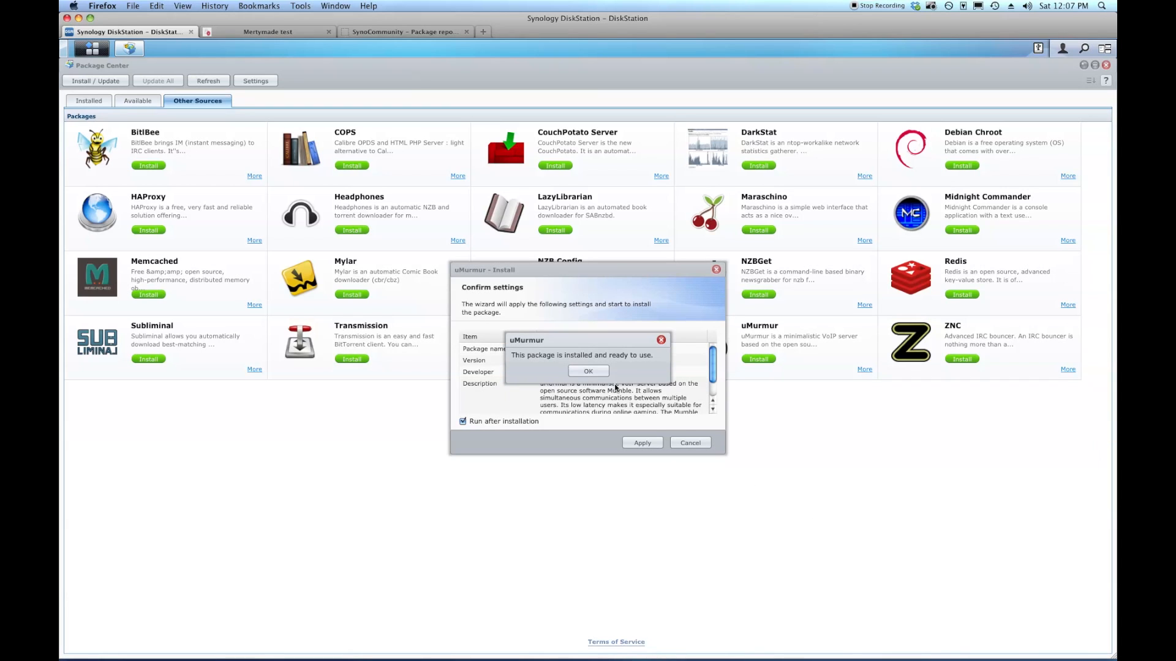
{"action": "left_click", "coordinate": [587, 371]}
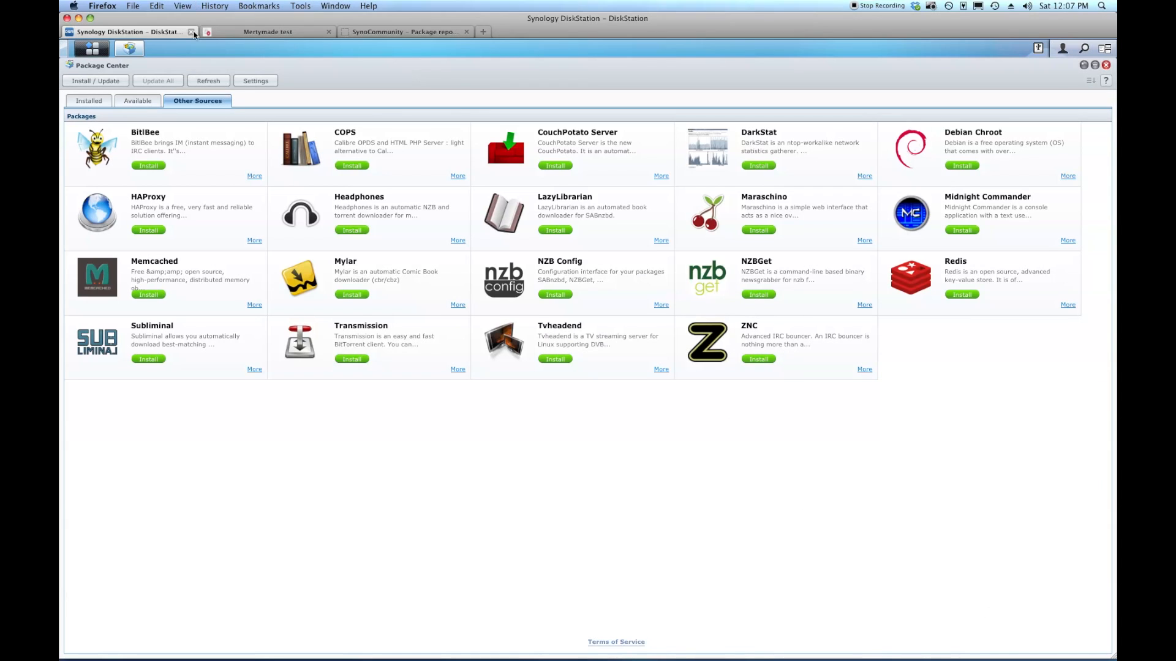
Check uMurmur under Installed and review its log showing port 64738.
{"action": "left_click", "coordinate": [89, 105]}
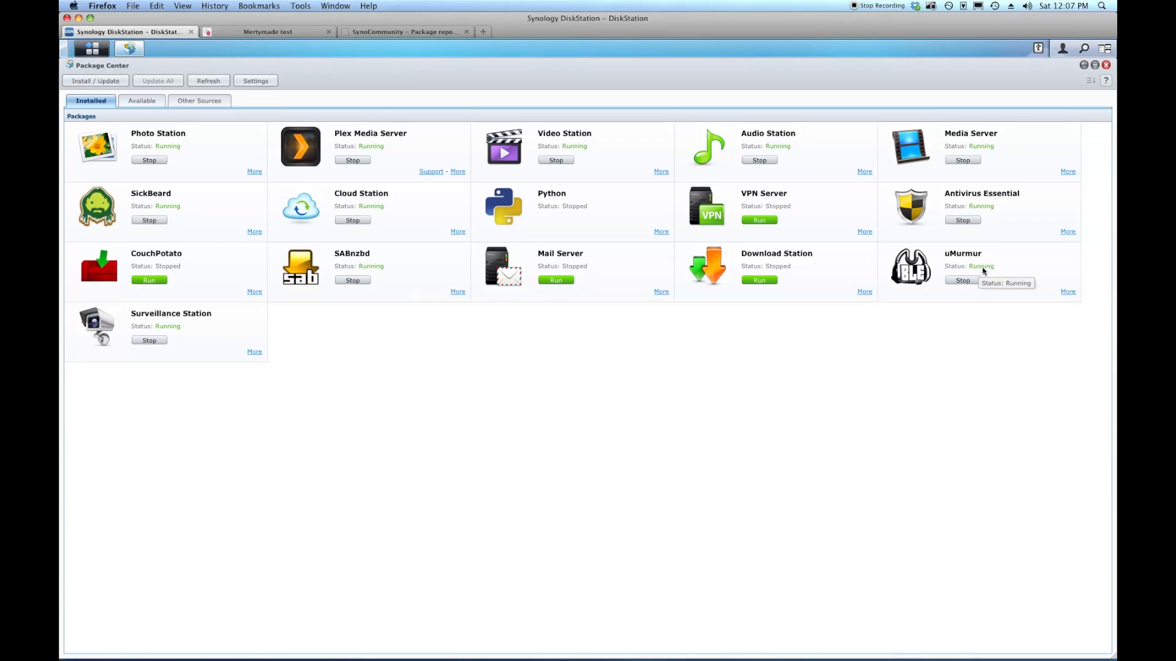
{"action": "left_click", "coordinate": [1068, 293]}
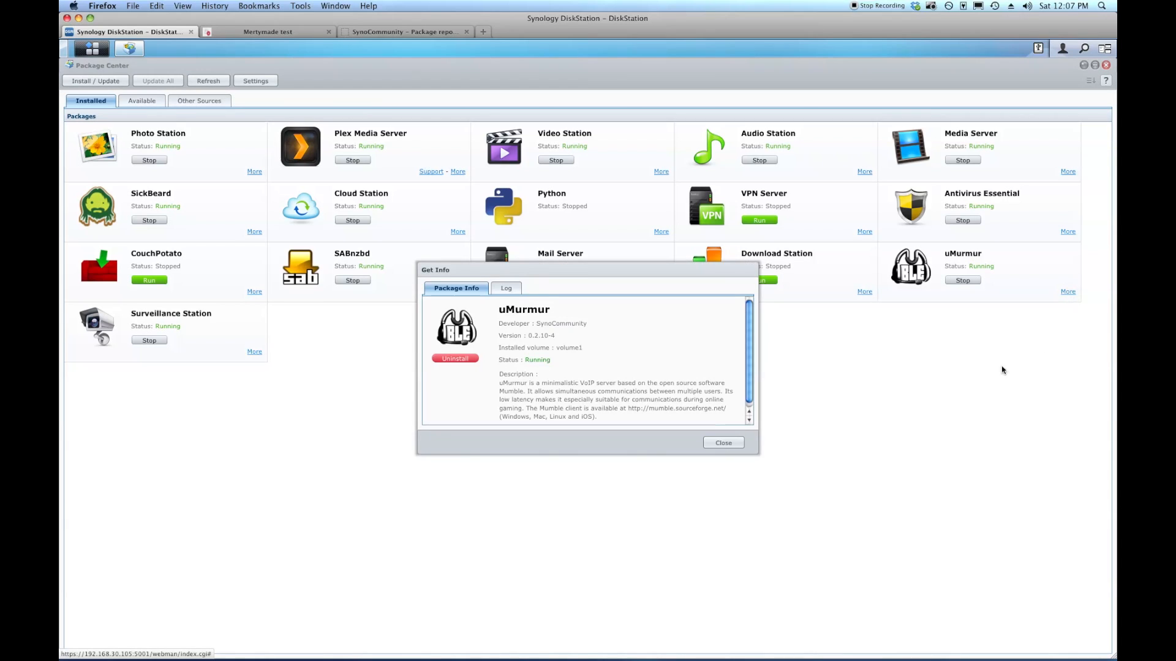
{"action": "left_click", "coordinate": [505, 290]}
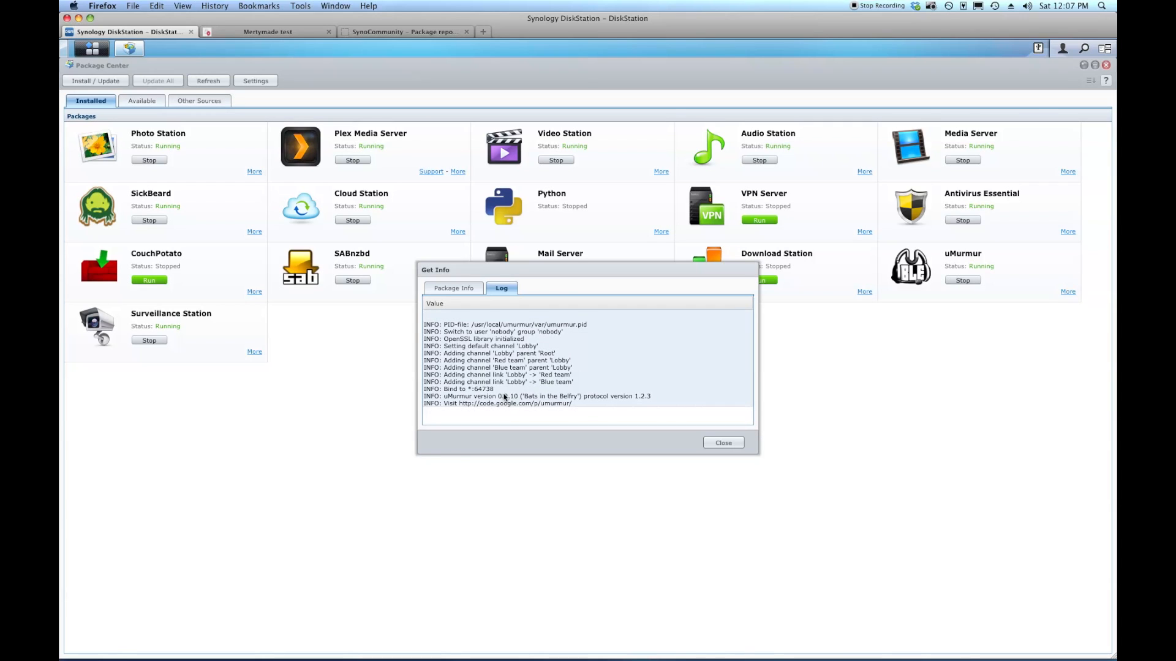
{"action": "left_click", "coordinate": [723, 444]}
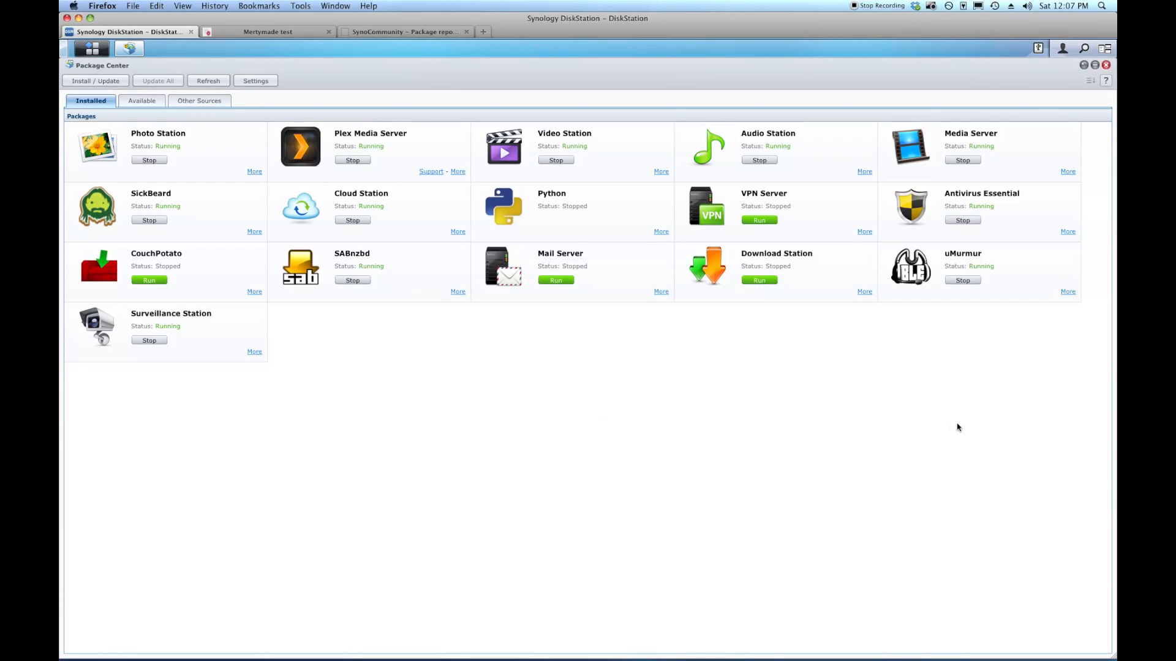
Restore and minimize Package Center, then return to the Mertymade website.
{"action": "left_click", "coordinate": [1094, 66]}
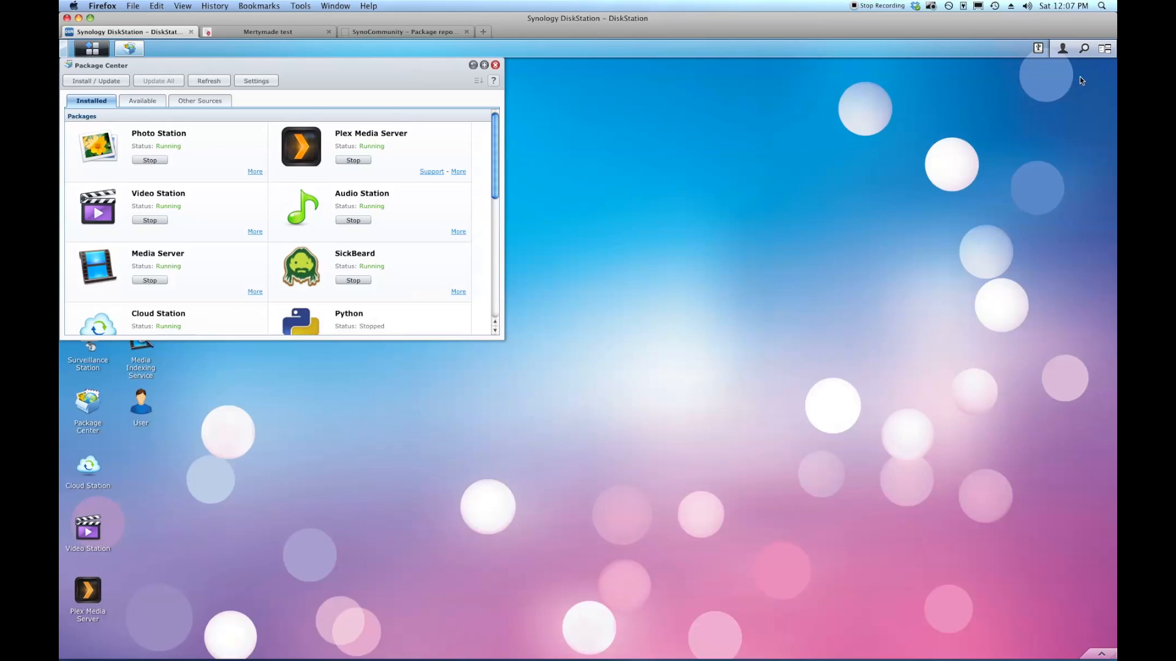
{"action": "left_click", "coordinate": [473, 65]}
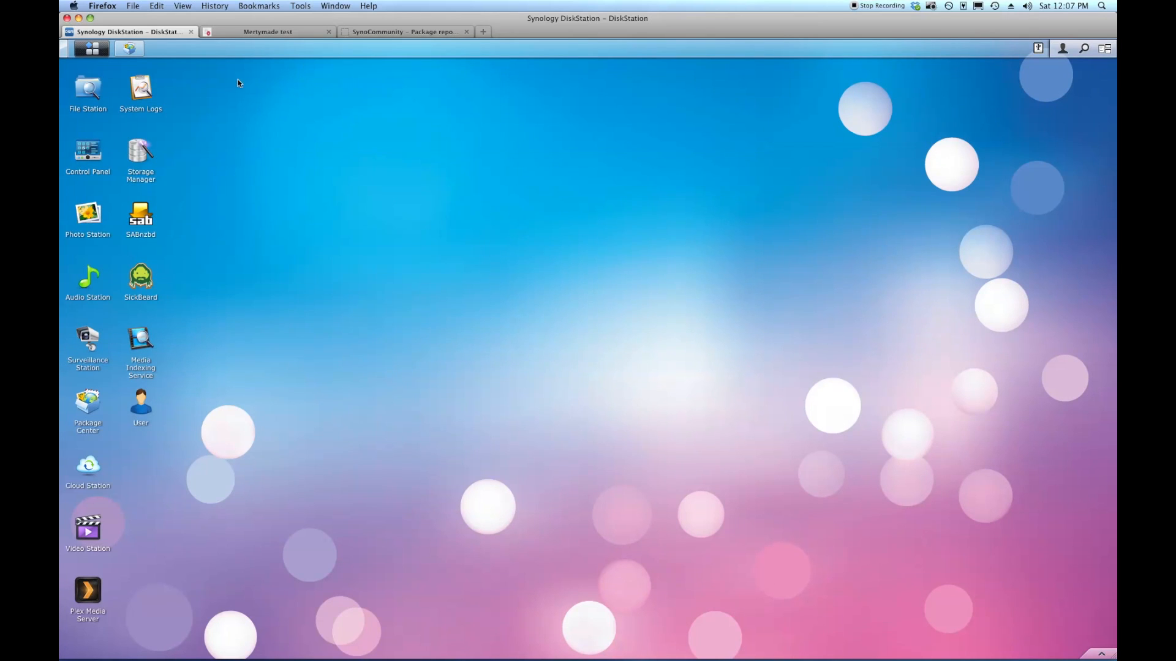
{"action": "left_click", "coordinate": [281, 35]}
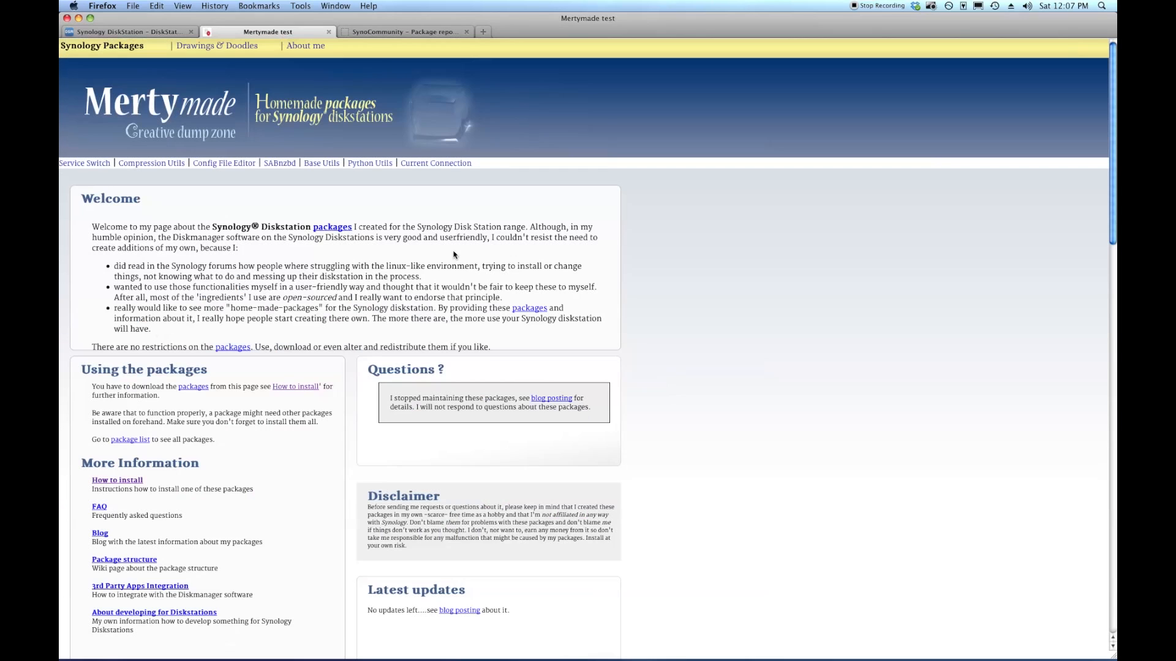
Scroll the Mertymade All packages listing down to the Config File Editor download link.
{"action": "scroll", "coordinate": [603, 410], "scroll_direction": "down", "scroll_amount": 2}
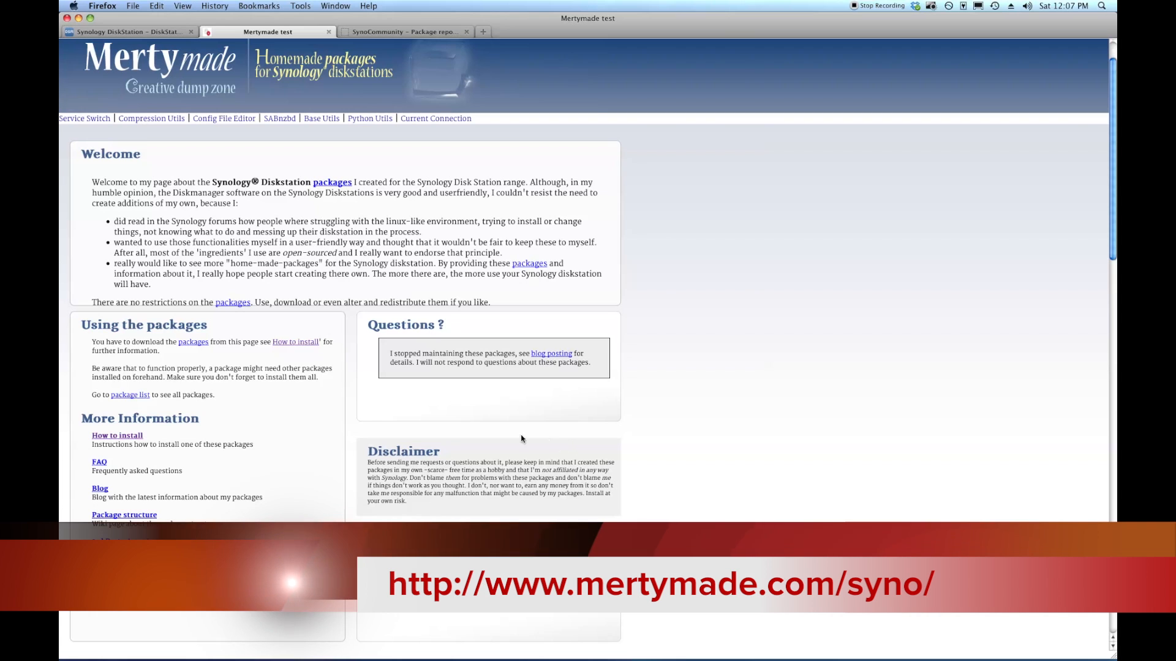
{"action": "scroll", "coordinate": [431, 402], "scroll_direction": "up", "scroll_amount": 2}
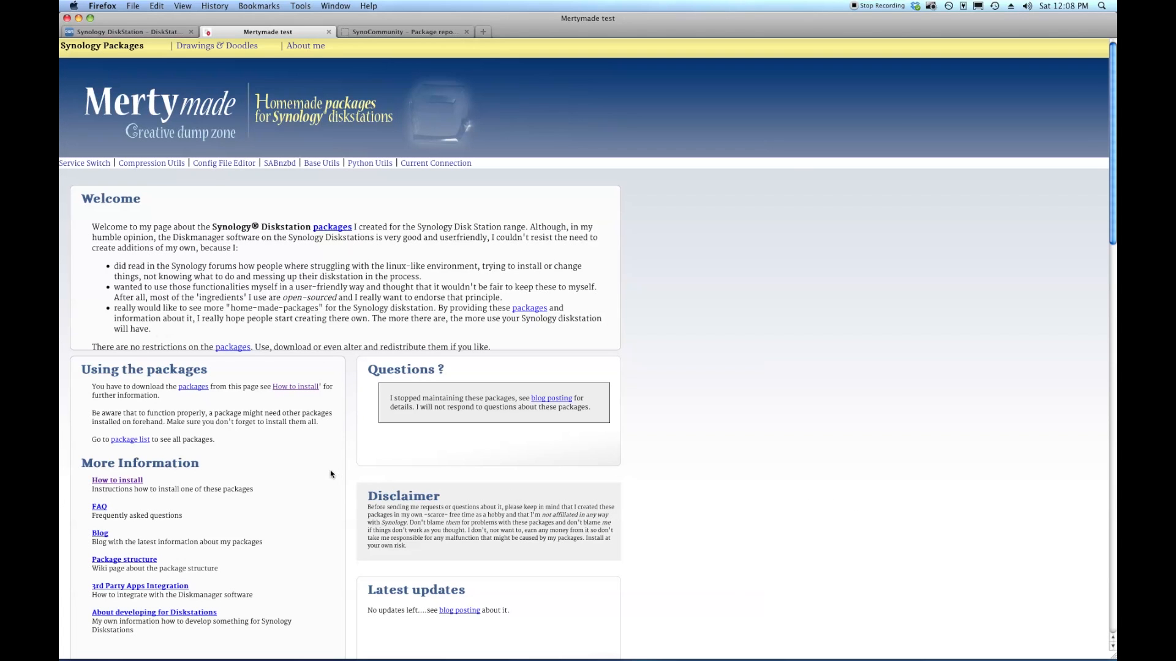
{"action": "scroll", "coordinate": [334, 476], "scroll_direction": "down", "scroll_amount": 2}
{"action": "scroll", "coordinate": [324, 466], "scroll_direction": "down", "scroll_amount": 2}
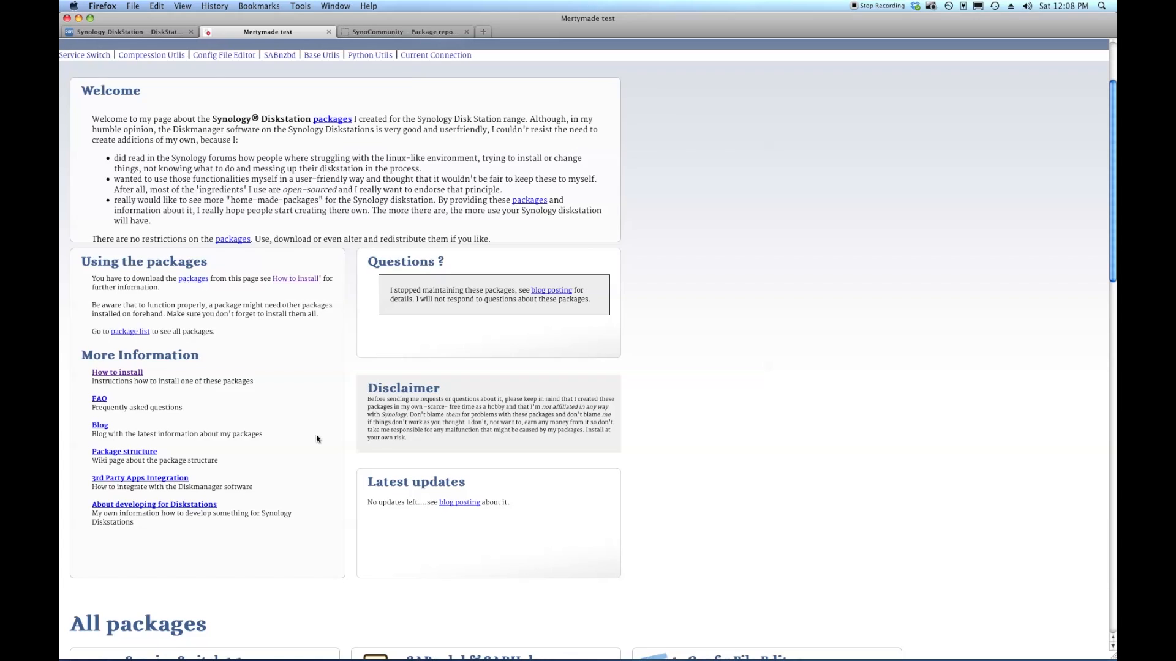
{"action": "scroll", "coordinate": [319, 438], "scroll_direction": "down", "scroll_amount": 6}
{"action": "scroll", "coordinate": [318, 439], "scroll_direction": "up", "scroll_amount": 5}
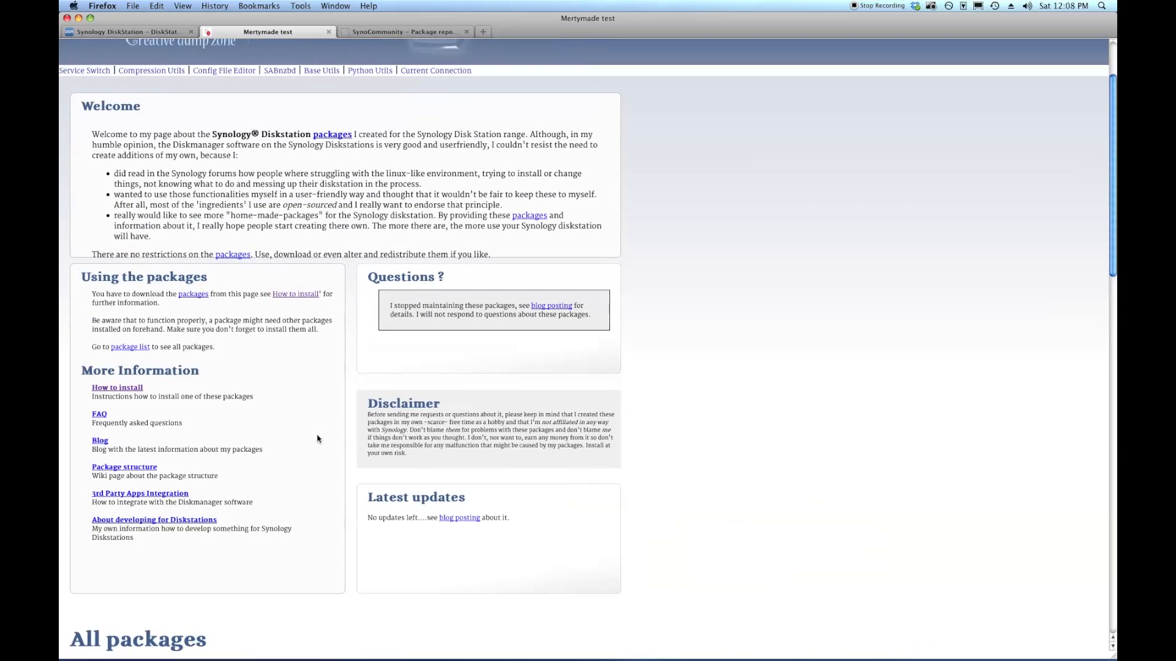
{"action": "scroll", "coordinate": [320, 440], "scroll_direction": "down", "scroll_amount": 1}
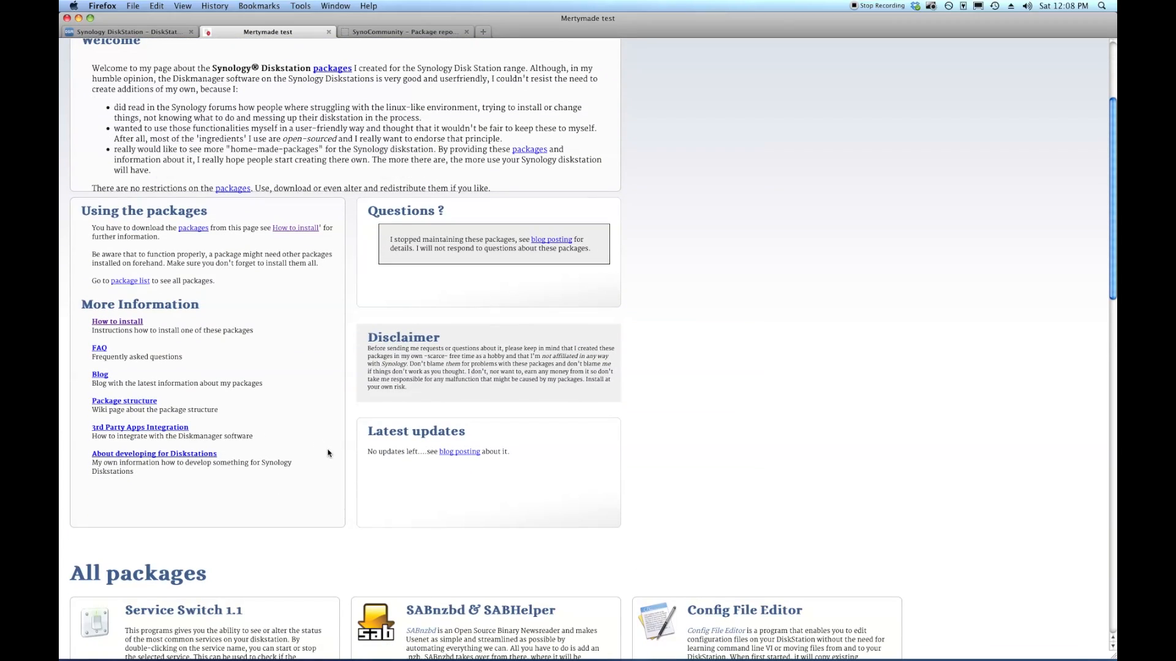
{"action": "scroll", "coordinate": [776, 515], "scroll_direction": "down", "scroll_amount": 3}
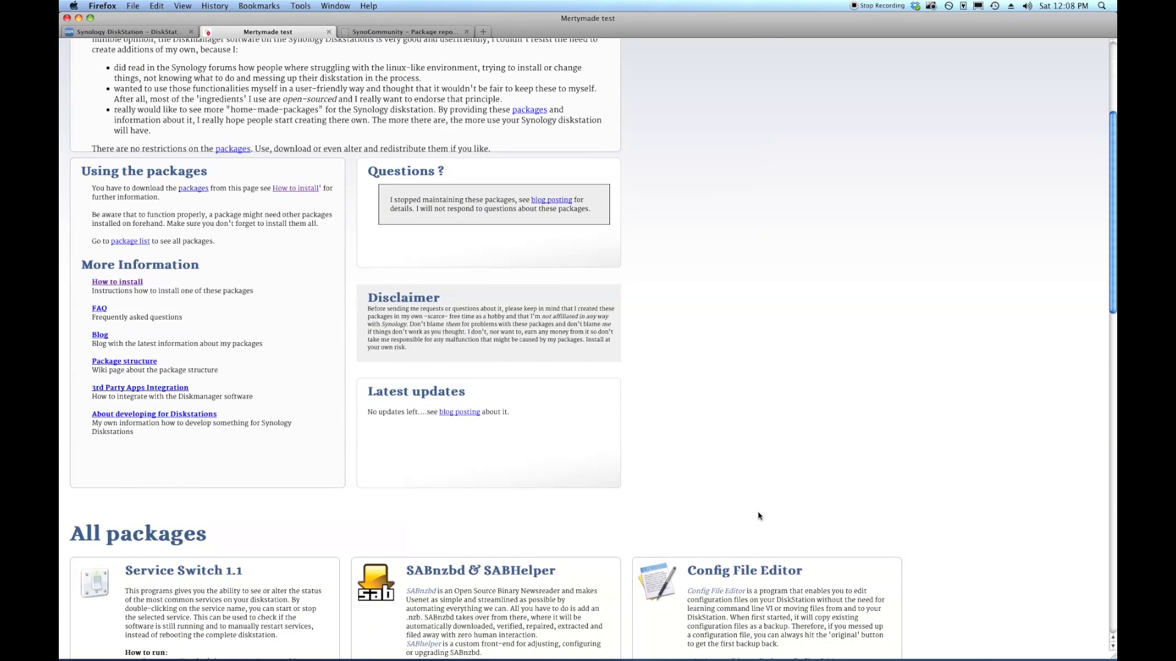
{"action": "scroll", "coordinate": [759, 515], "scroll_direction": "down", "scroll_amount": 4}
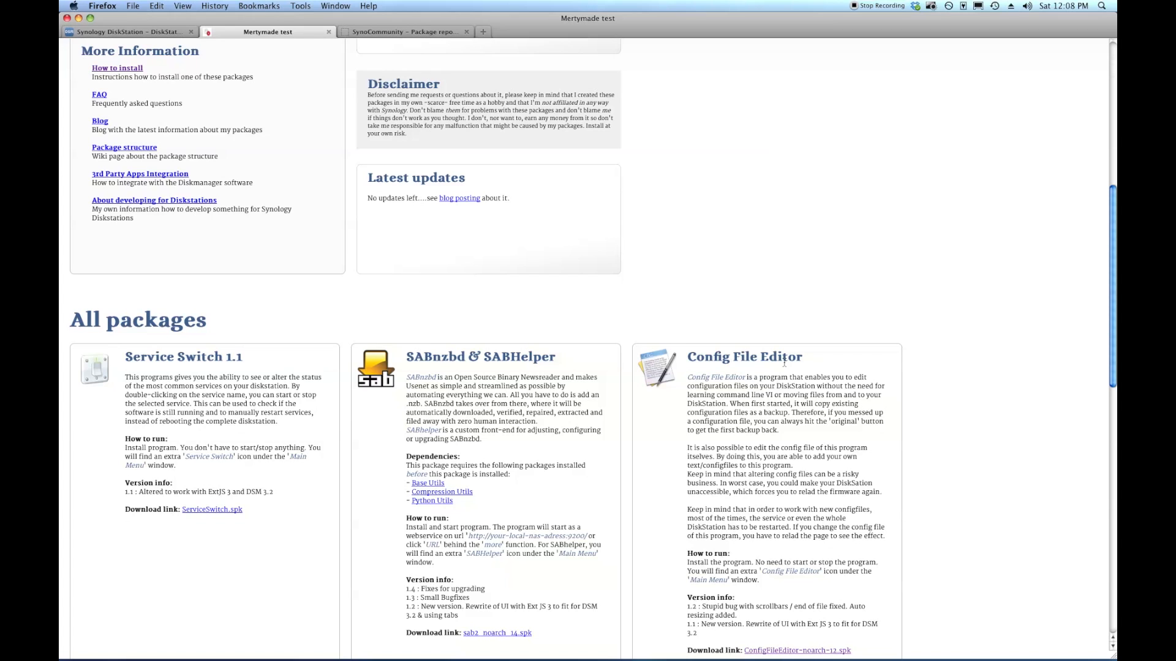
{"action": "scroll", "coordinate": [799, 389], "scroll_direction": "down", "scroll_amount": 1}
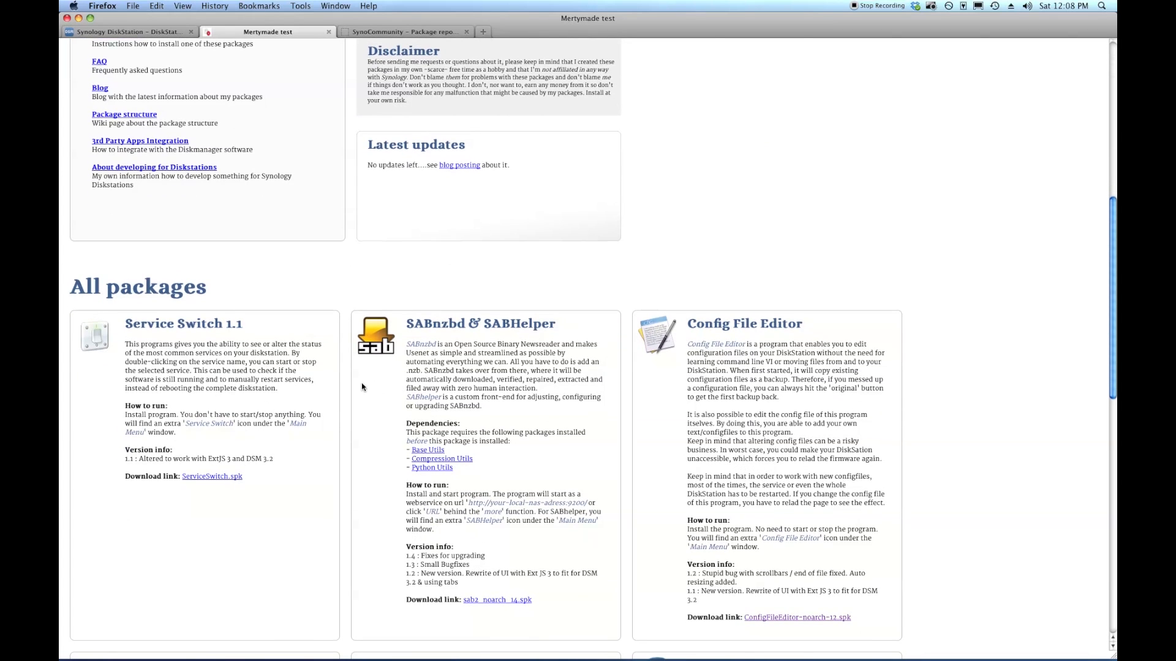
{"action": "scroll", "coordinate": [362, 387], "scroll_direction": "down", "scroll_amount": 1}
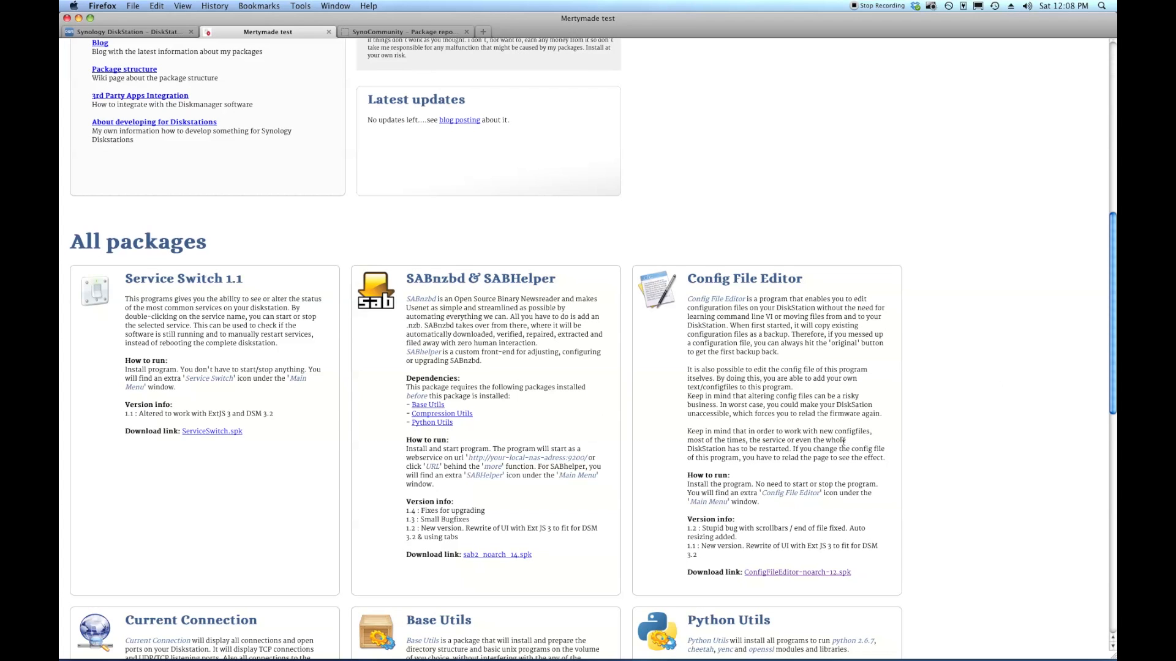
{"action": "scroll", "coordinate": [541, 461], "scroll_direction": "down", "scroll_amount": 3}
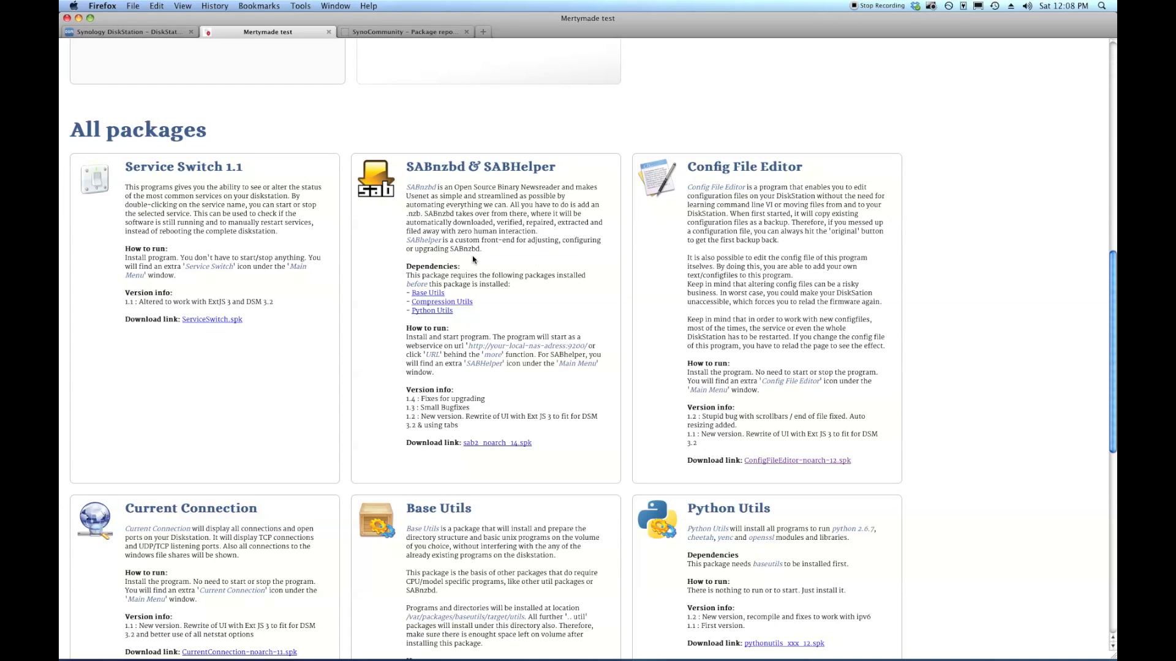
{"action": "scroll", "coordinate": [926, 393], "scroll_direction": "down", "scroll_amount": 1}
{"action": "scroll", "coordinate": [925, 394], "scroll_direction": "down", "scroll_amount": 4}
{"action": "scroll", "coordinate": [986, 460], "scroll_direction": "up", "scroll_amount": 2}
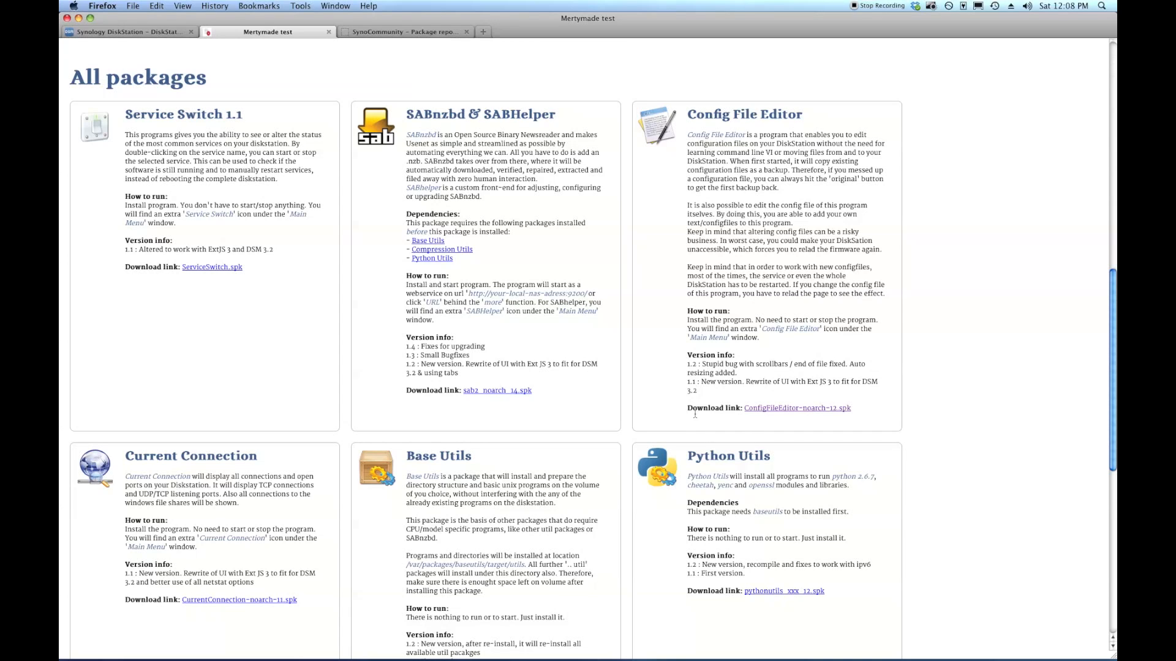
{"action": "left_click_drag", "start_coordinate": [687, 411], "coordinate": [814, 411]}
Install Config File Editor 1.2 via Install / Update using ConfigFileEditor-noarch-12.spk.
{"action": "left_click", "coordinate": [858, 409]}
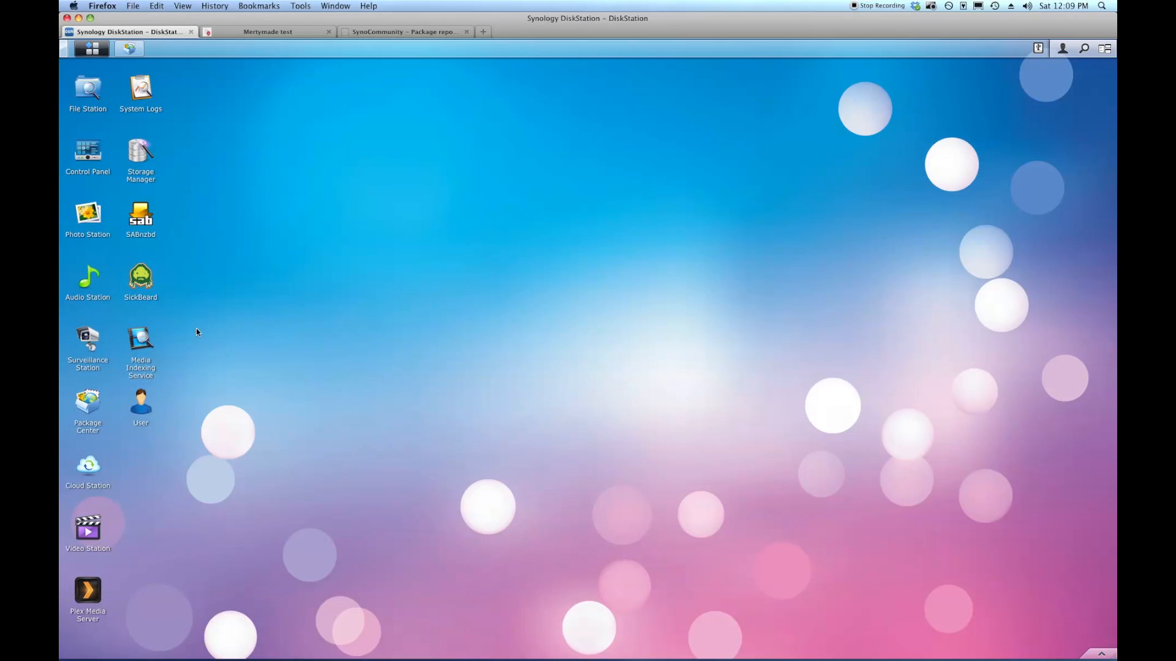
{"action": "mouse_move", "coordinate": [129, 53]}
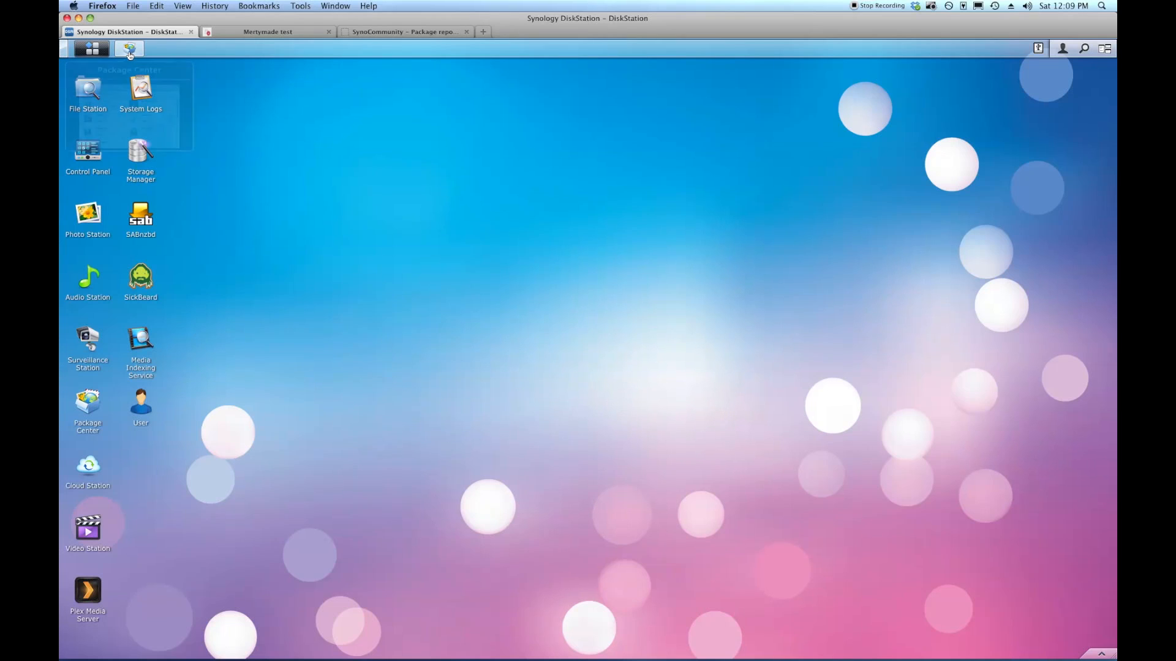
{"action": "left_click", "coordinate": [129, 54]}
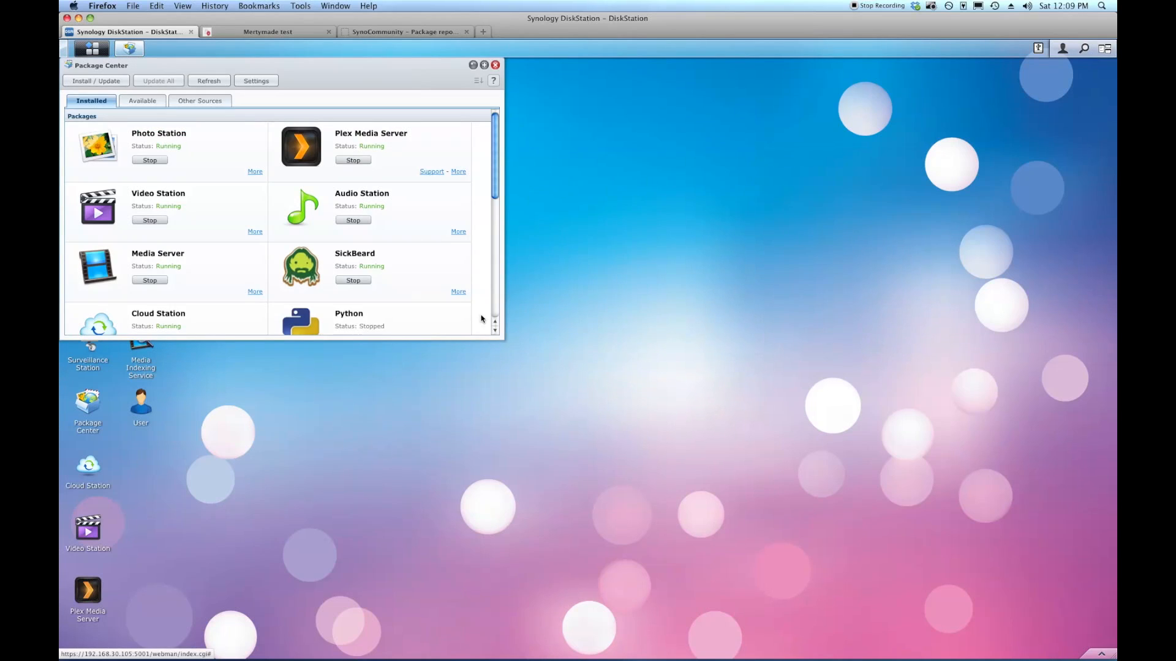
{"action": "left_click", "coordinate": [118, 83]}
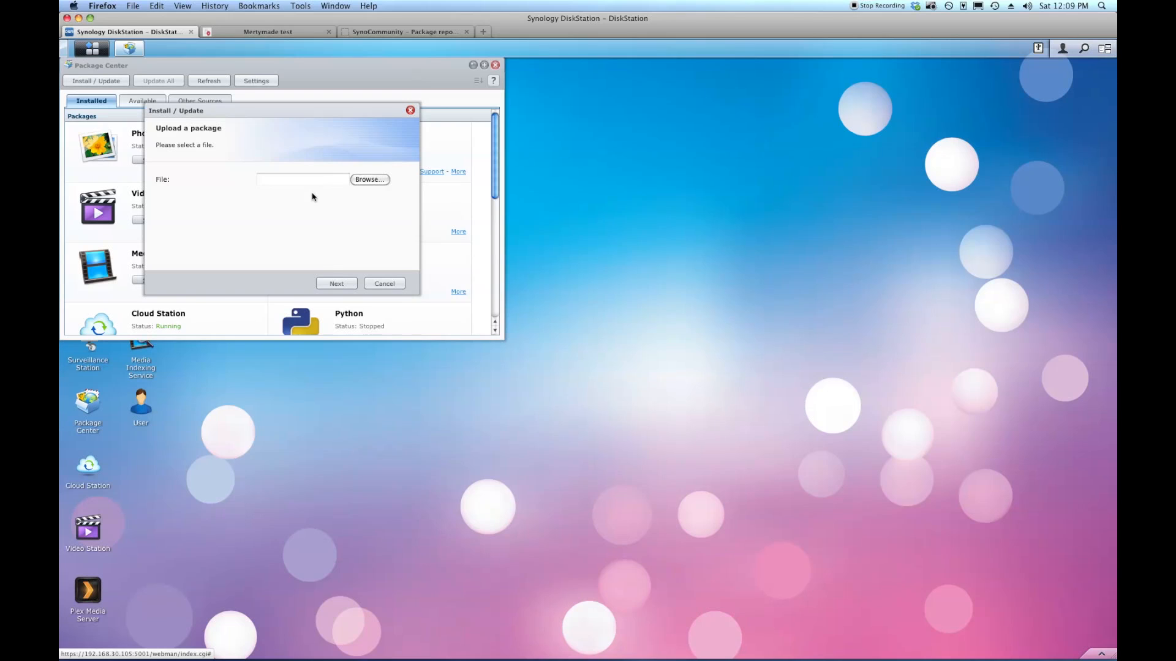
{"action": "left_click", "coordinate": [290, 179]}
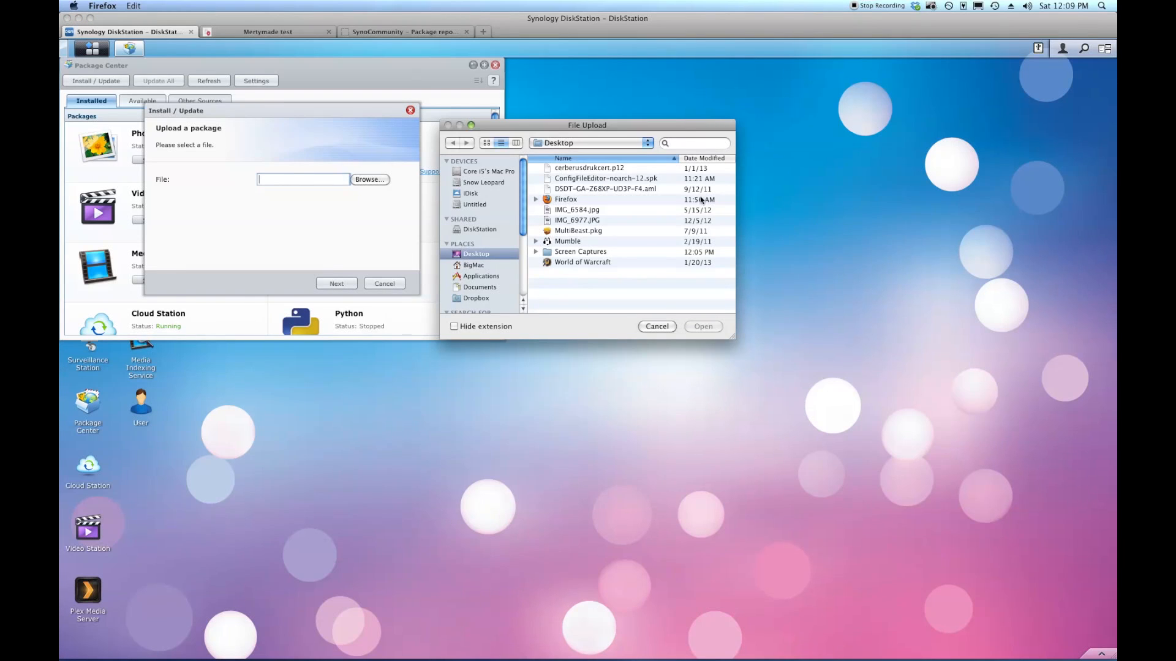
{"action": "left_click", "coordinate": [619, 179]}
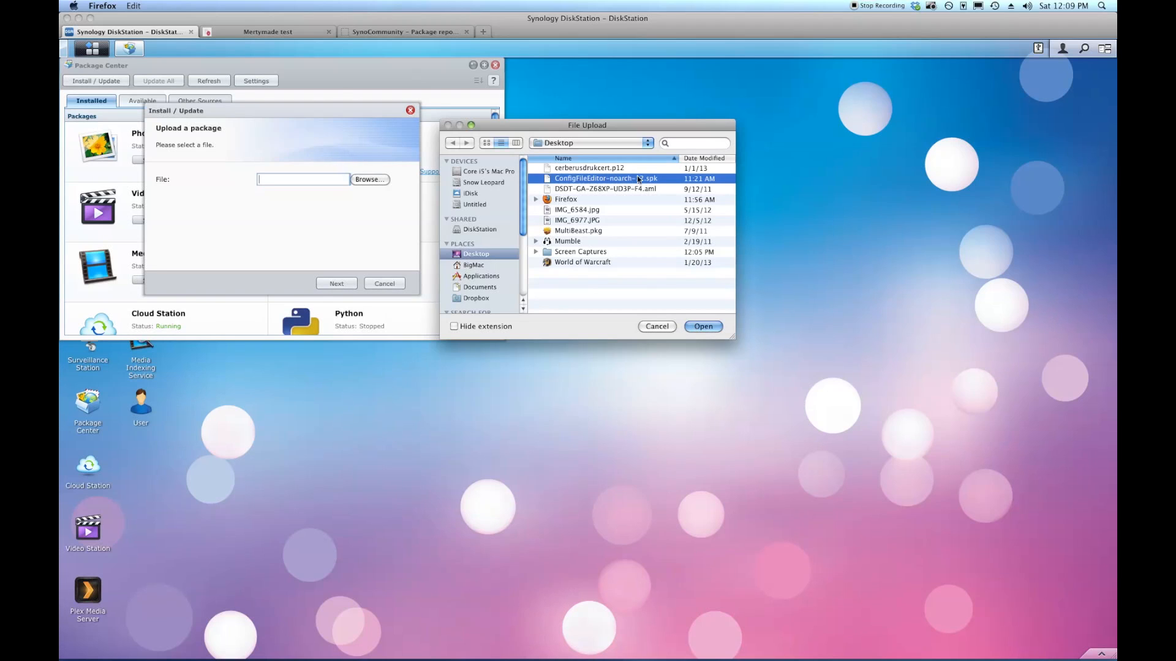
{"action": "left_click", "coordinate": [699, 327]}
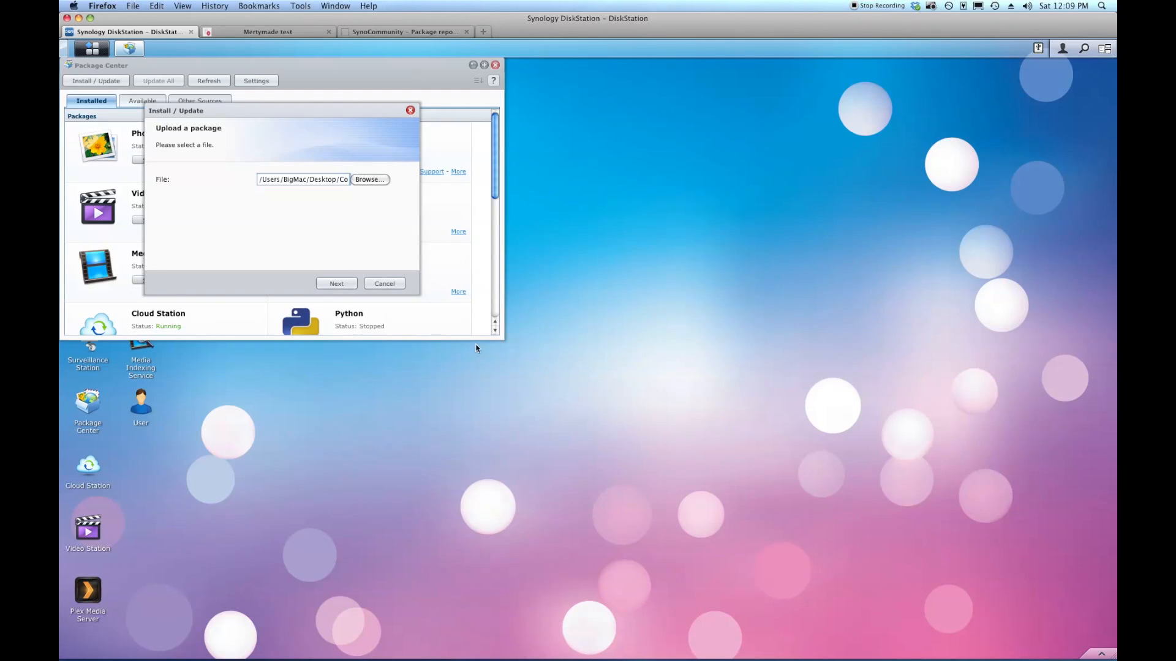
{"action": "left_click", "coordinate": [336, 283]}
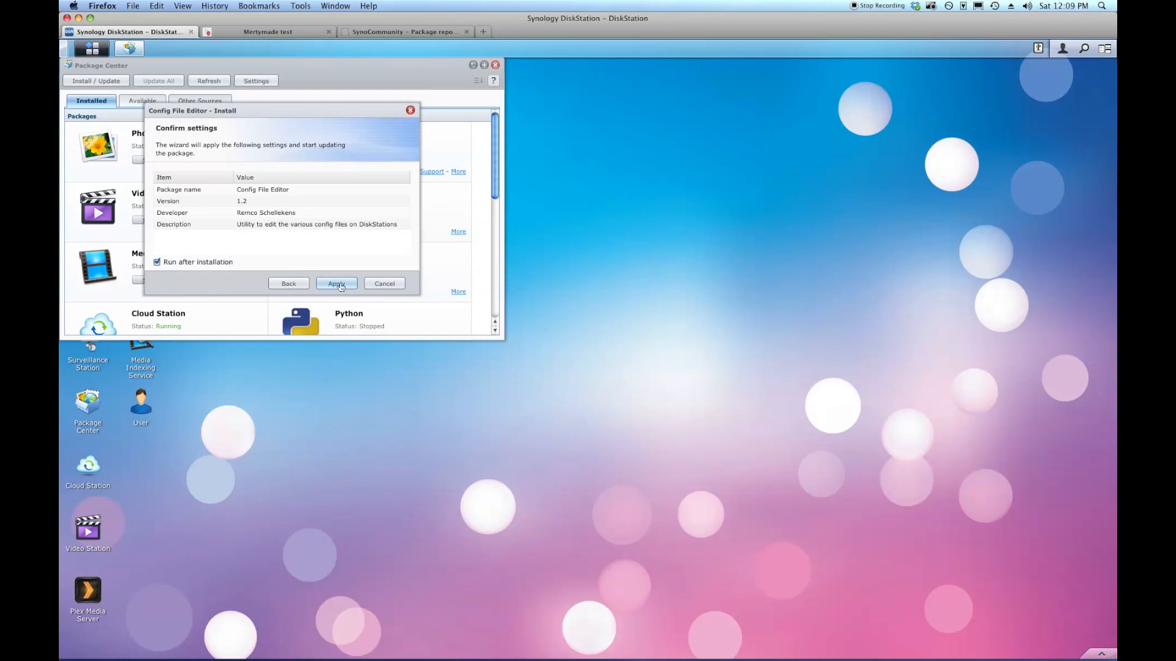
{"action": "left_click", "coordinate": [339, 284]}
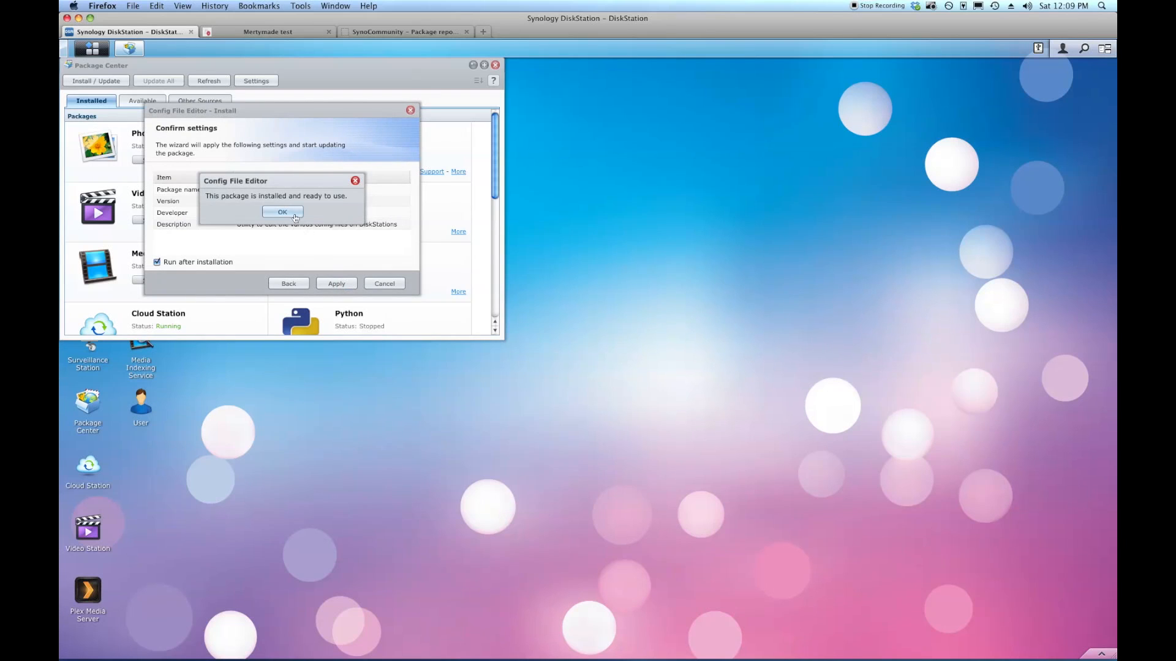
{"action": "left_click", "coordinate": [282, 211]}
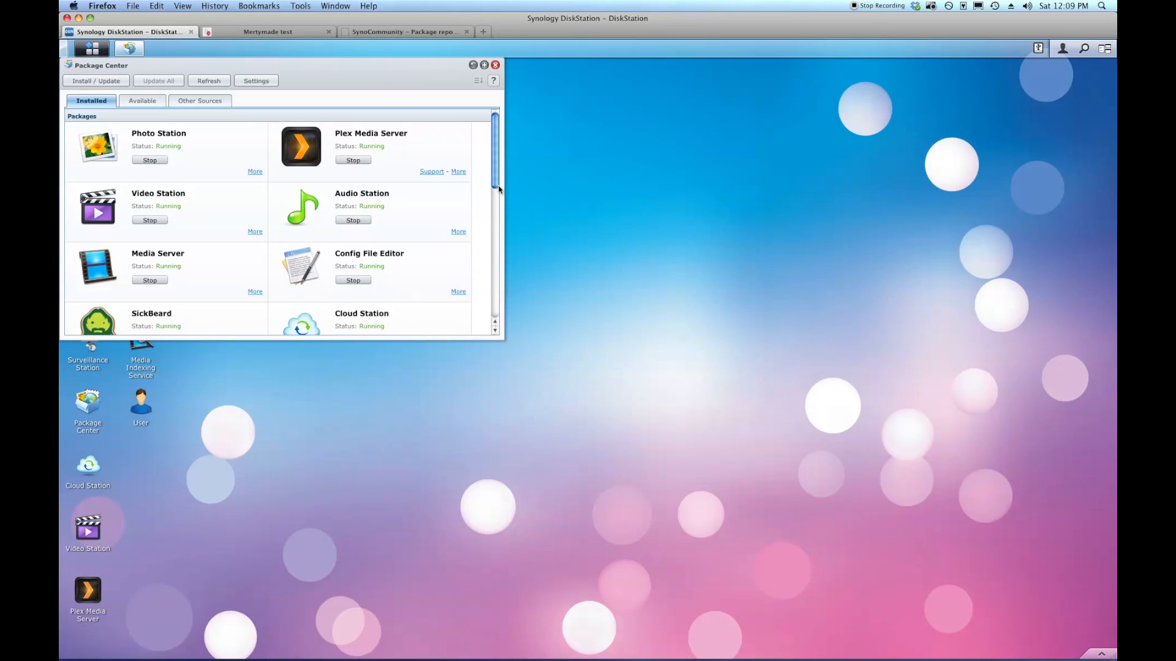
Confirm uMurmur and Config File Editor show Running under Installed, then close Package Center.
{"action": "left_click_drag", "start_coordinate": [495, 180], "coordinate": [494, 320]}
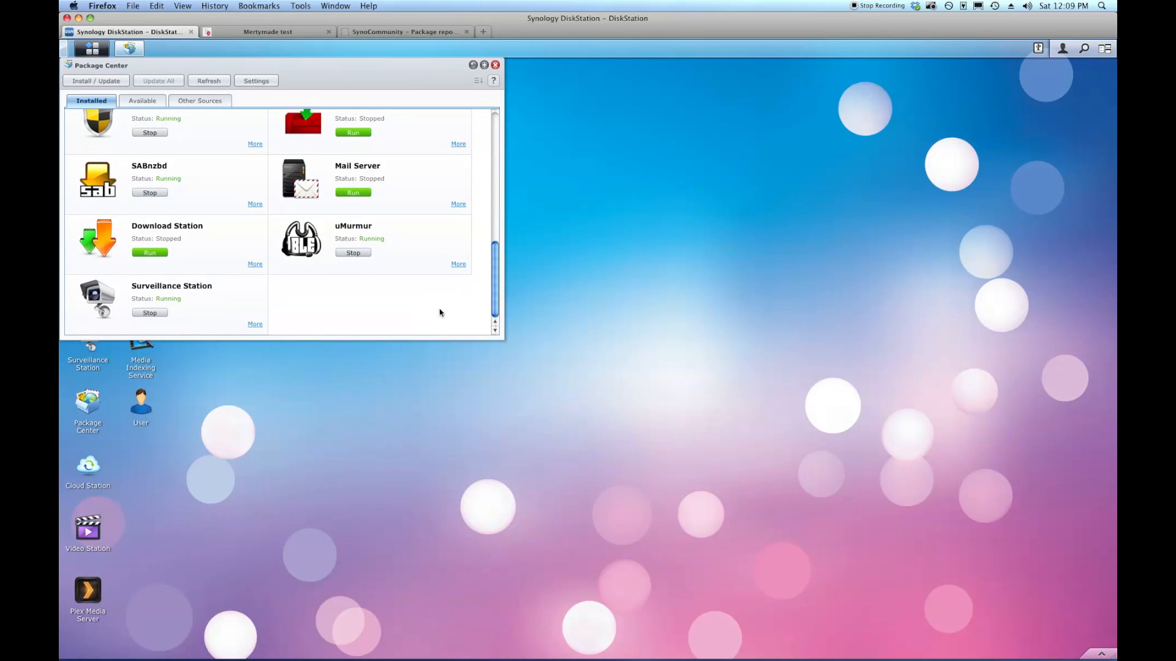
{"action": "scroll", "coordinate": [395, 307], "scroll_direction": "up", "scroll_amount": 10}
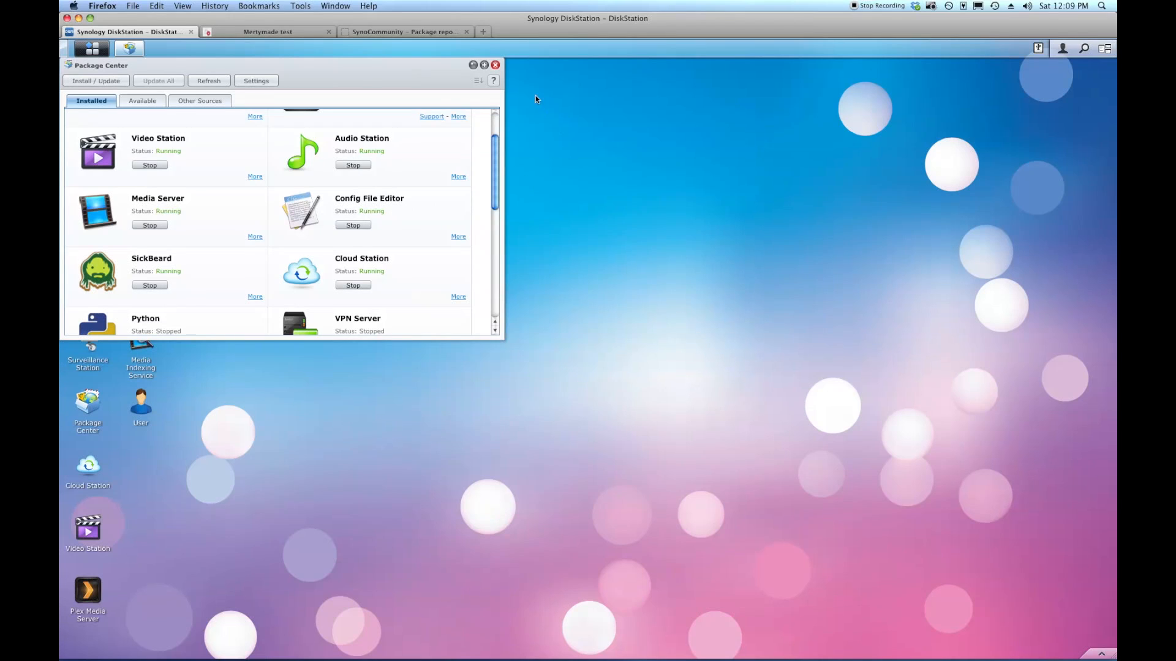
{"action": "left_click", "coordinate": [496, 66]}
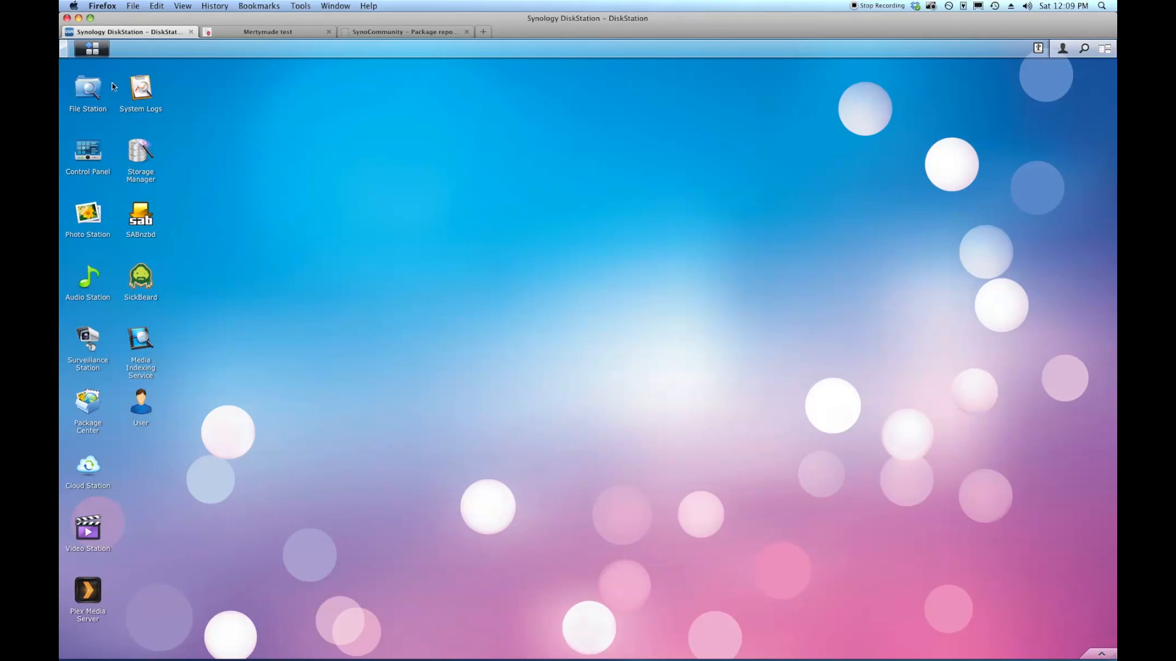
Launch Config File Editor and browse its config files, such as sshd, php, hosts, crontab, fstab.
{"action": "left_click", "coordinate": [102, 52]}
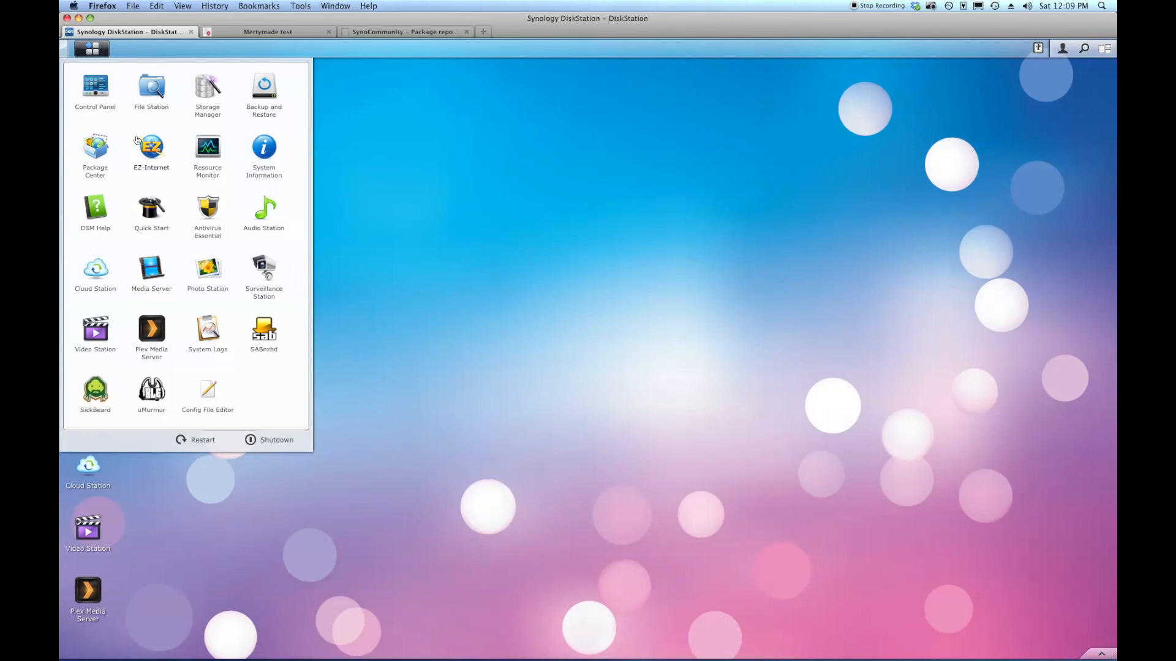
{"action": "left_click", "coordinate": [209, 392]}
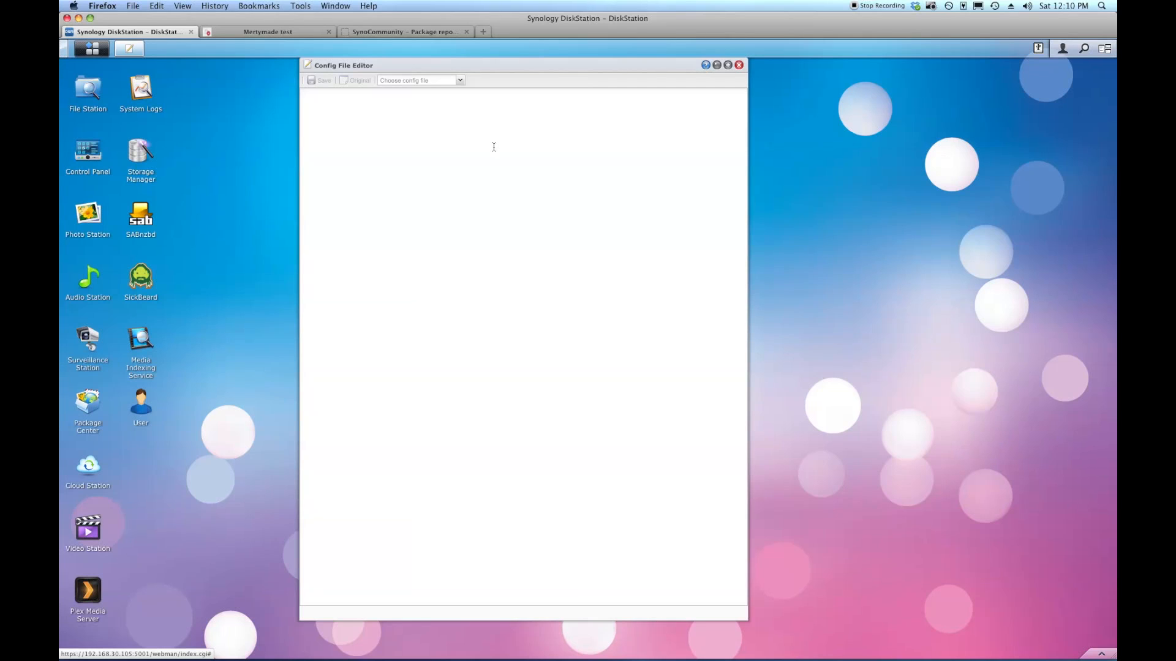
{"action": "left_click", "coordinate": [459, 80]}
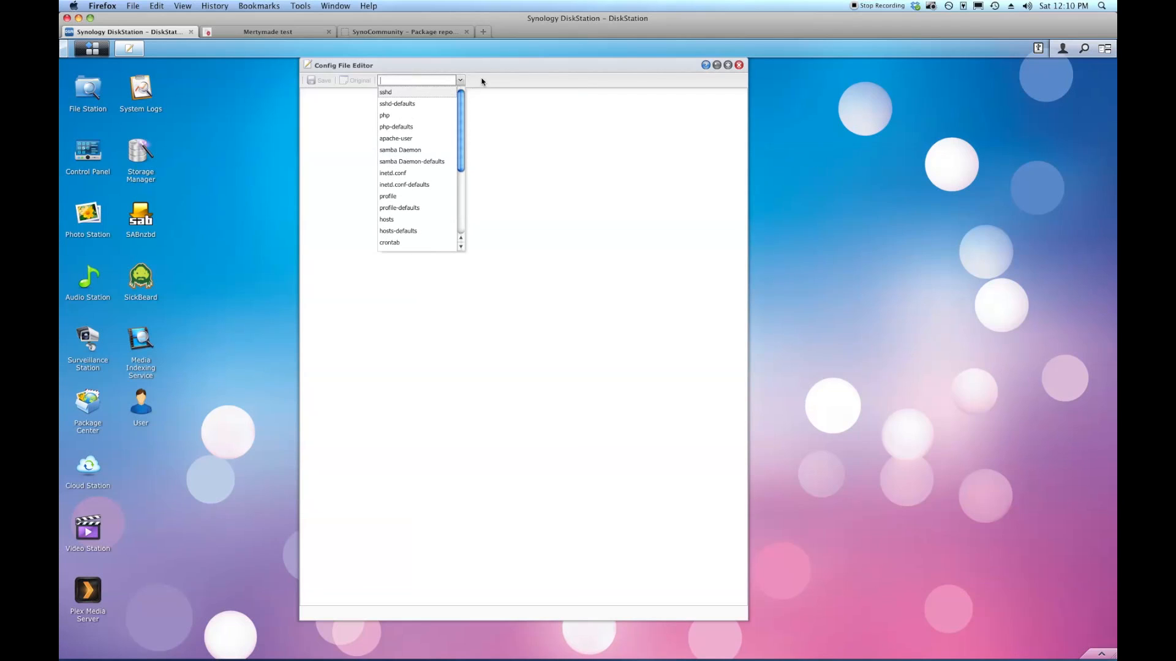
{"action": "left_click", "coordinate": [472, 82]}
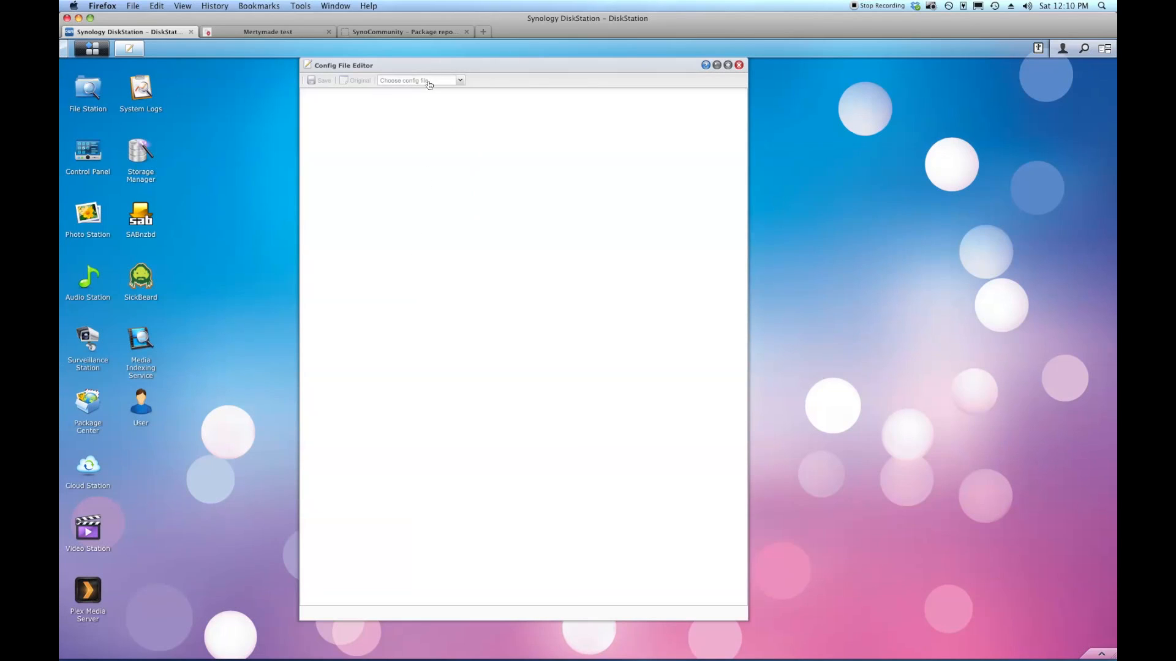
{"action": "left_click", "coordinate": [459, 82]}
{"action": "left_click_drag", "start_coordinate": [462, 101], "coordinate": [457, 171]}
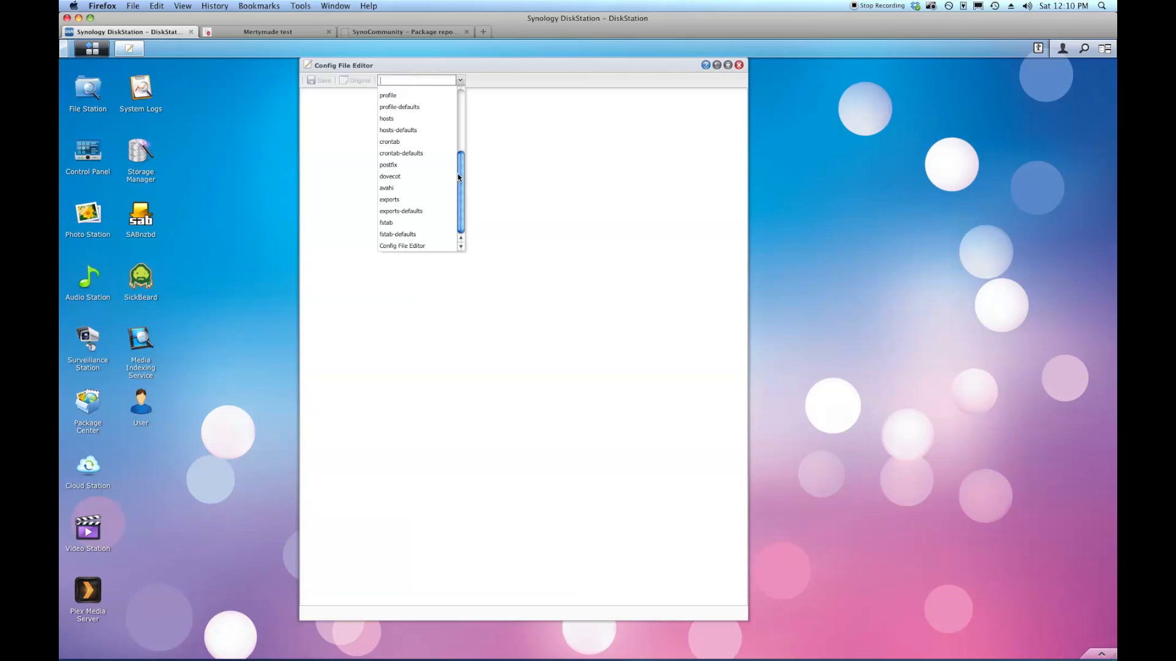
{"action": "left_click", "coordinate": [416, 247]}
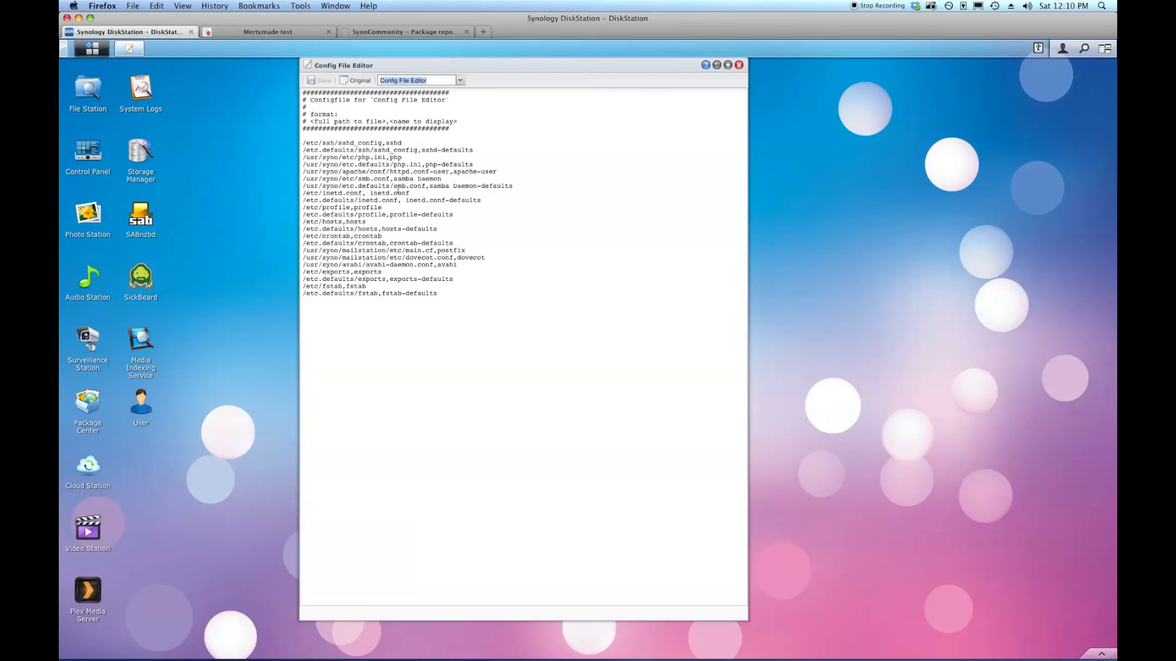
{"action": "left_click", "coordinate": [448, 298]}
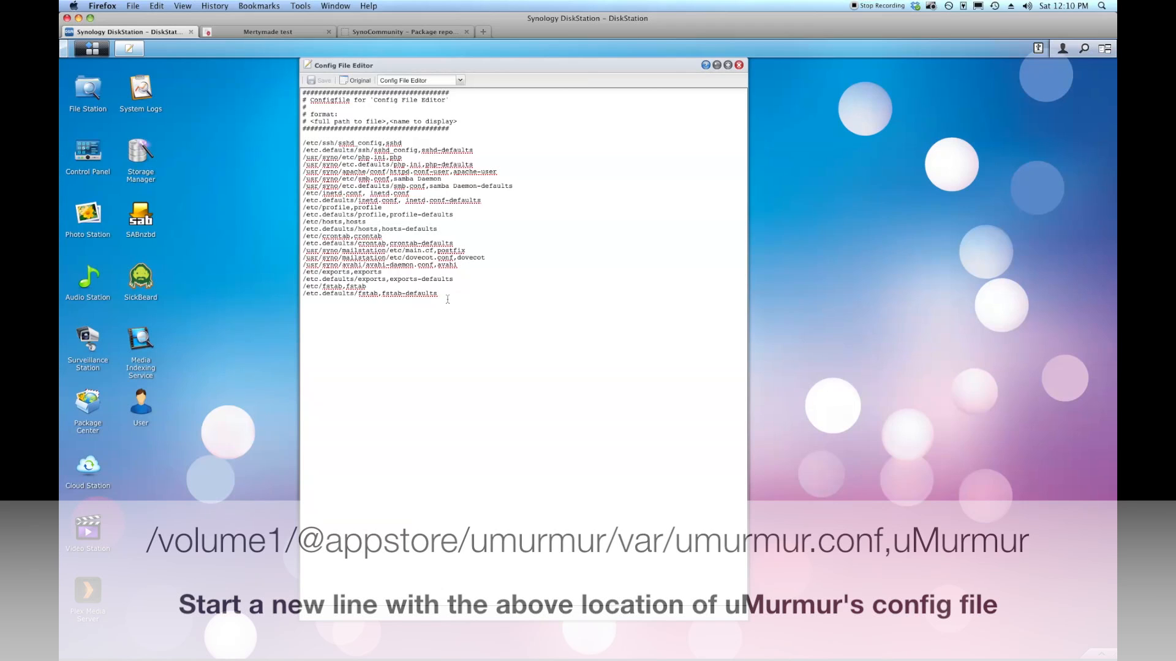
{"action": "key", "text": "Return"}
{"action": "type", "text": "/volume1/@appstore/umurmur/var/umurmur.conf,uMurmur"}
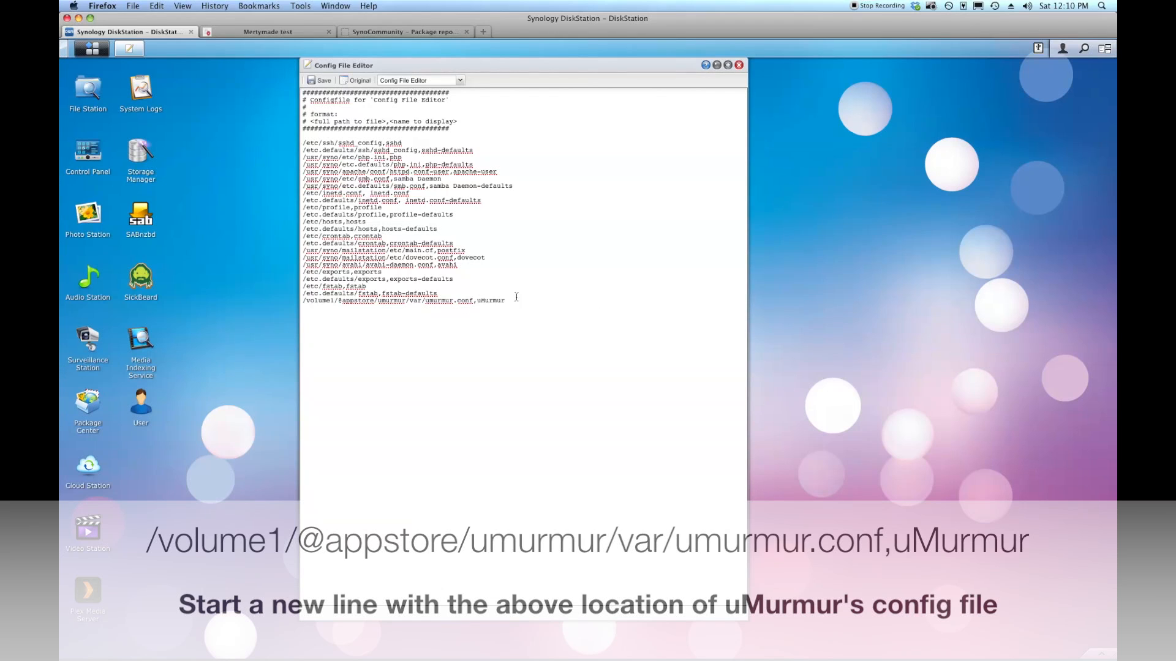
{"action": "left_click_drag", "start_coordinate": [477, 300], "coordinate": [506, 300]}
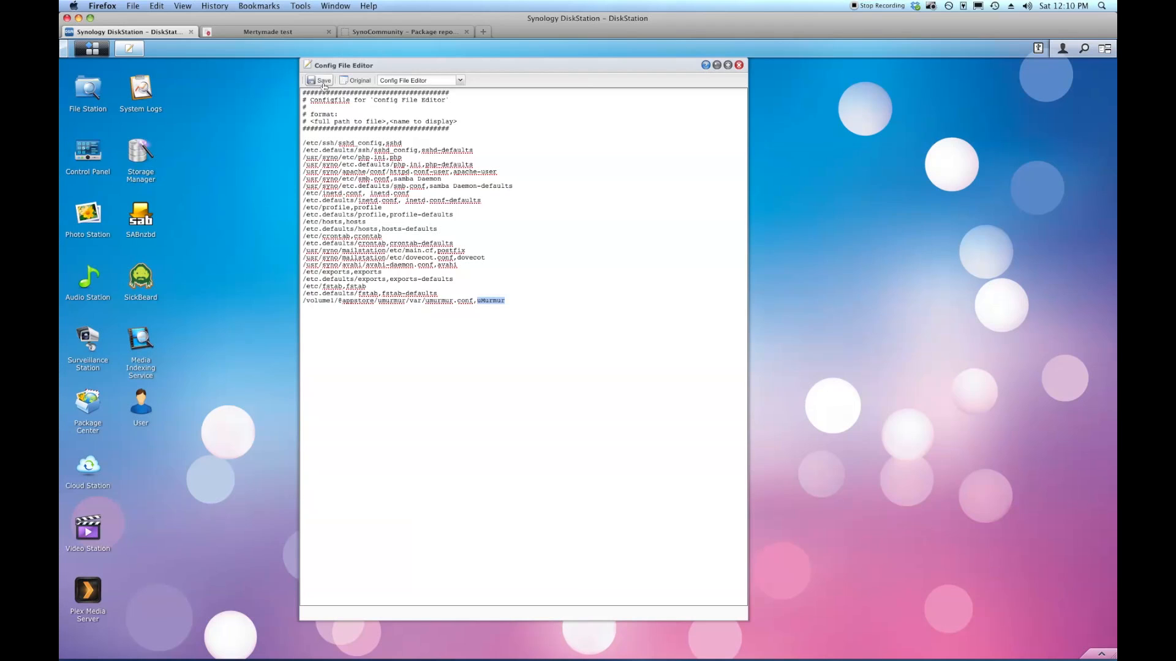
{"action": "left_click", "coordinate": [324, 81]}
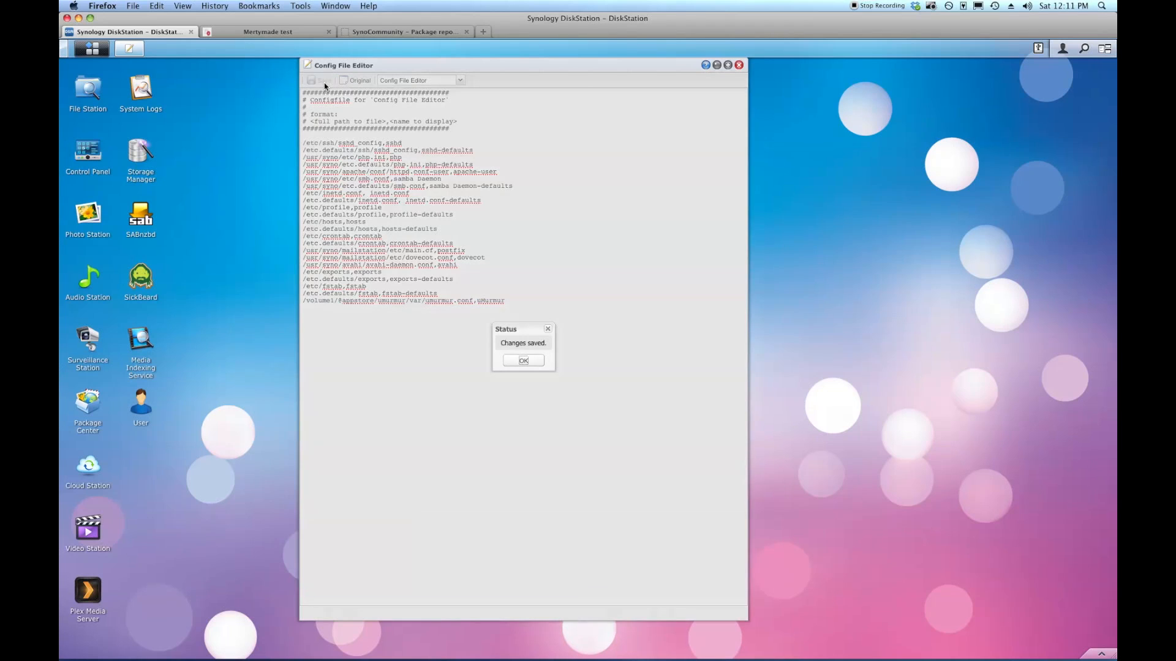
{"action": "left_click", "coordinate": [523, 361]}
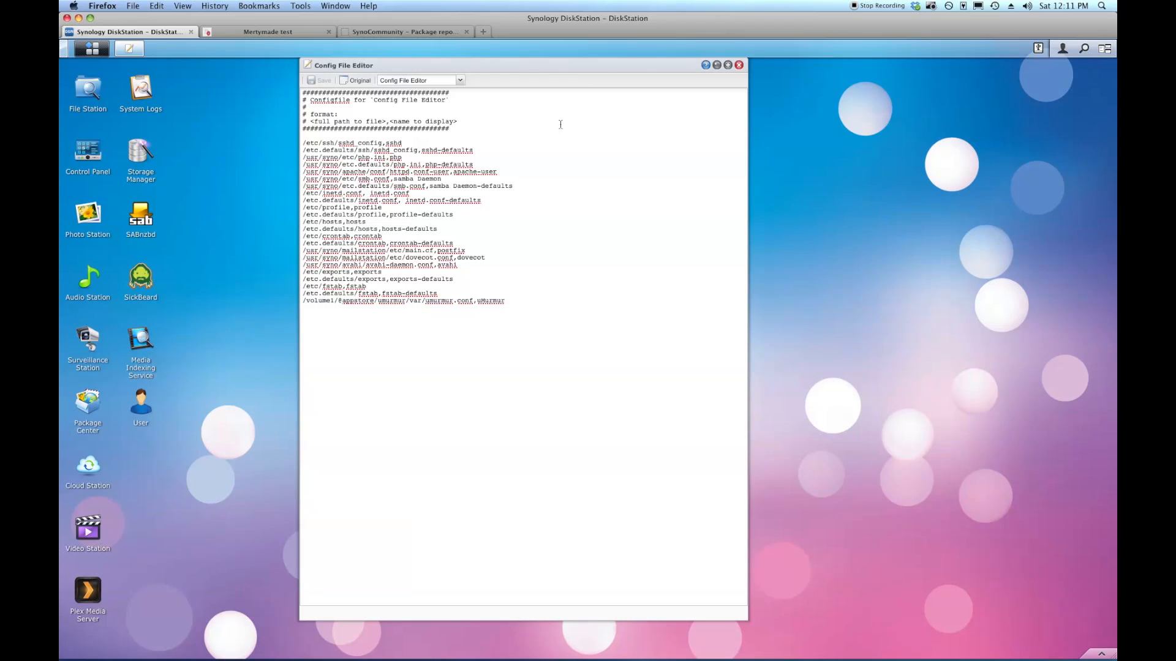
Browse the config file dropdown for the new uMurmur entry.
{"action": "left_click", "coordinate": [461, 82]}
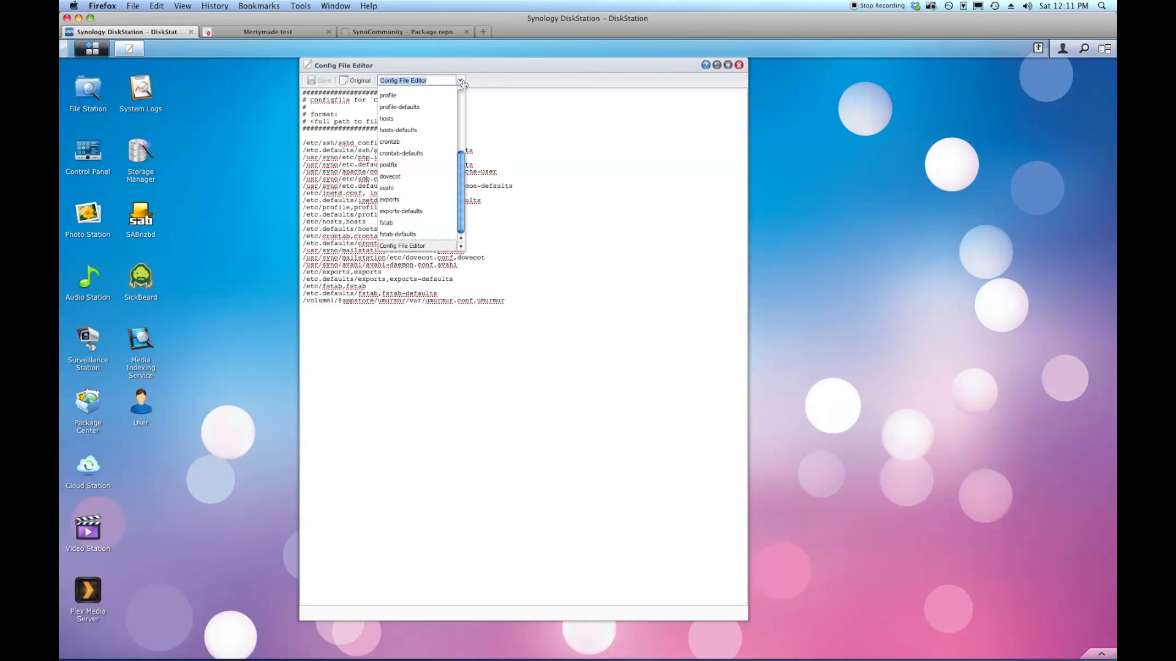
{"action": "left_click_drag", "start_coordinate": [461, 211], "coordinate": [458, 170]}
{"action": "left_click", "coordinate": [662, 179]}
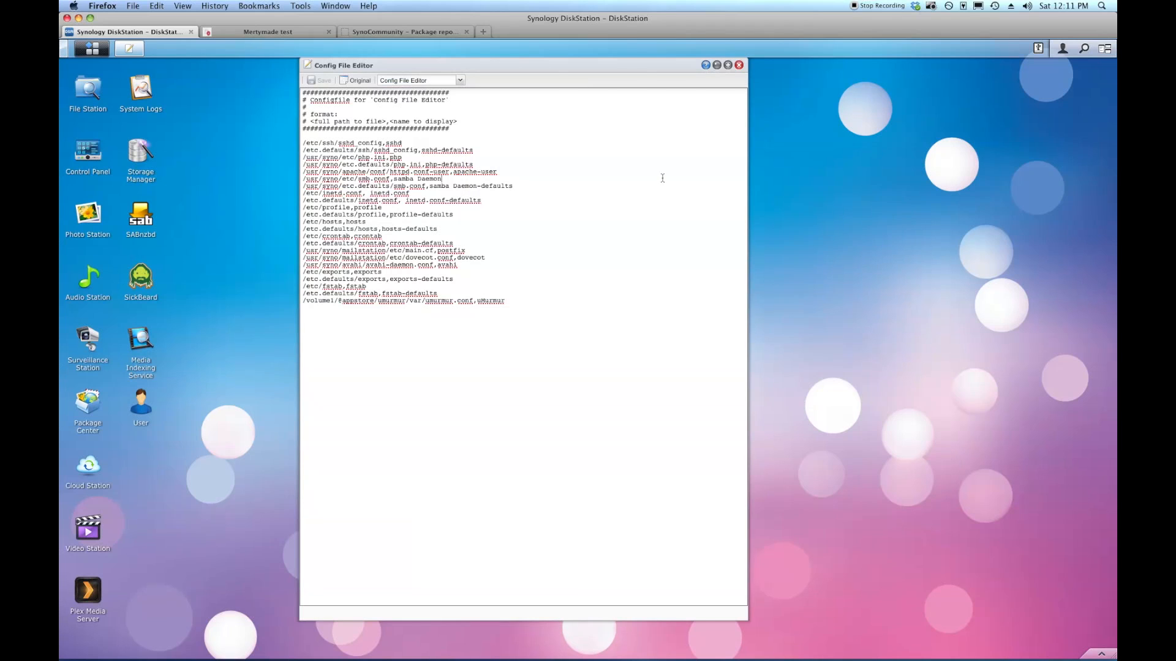
Relaunch Config File Editor and load umurmur.conf from the config file dropdown.
{"action": "left_click", "coordinate": [739, 65]}
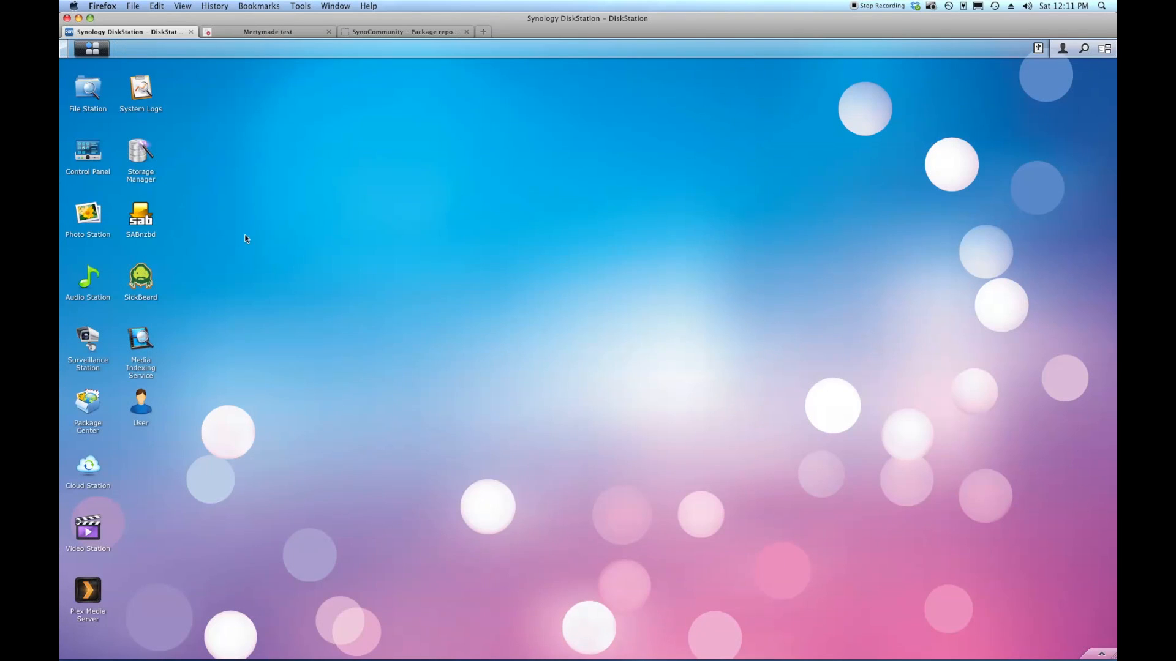
{"action": "left_click", "coordinate": [92, 49]}
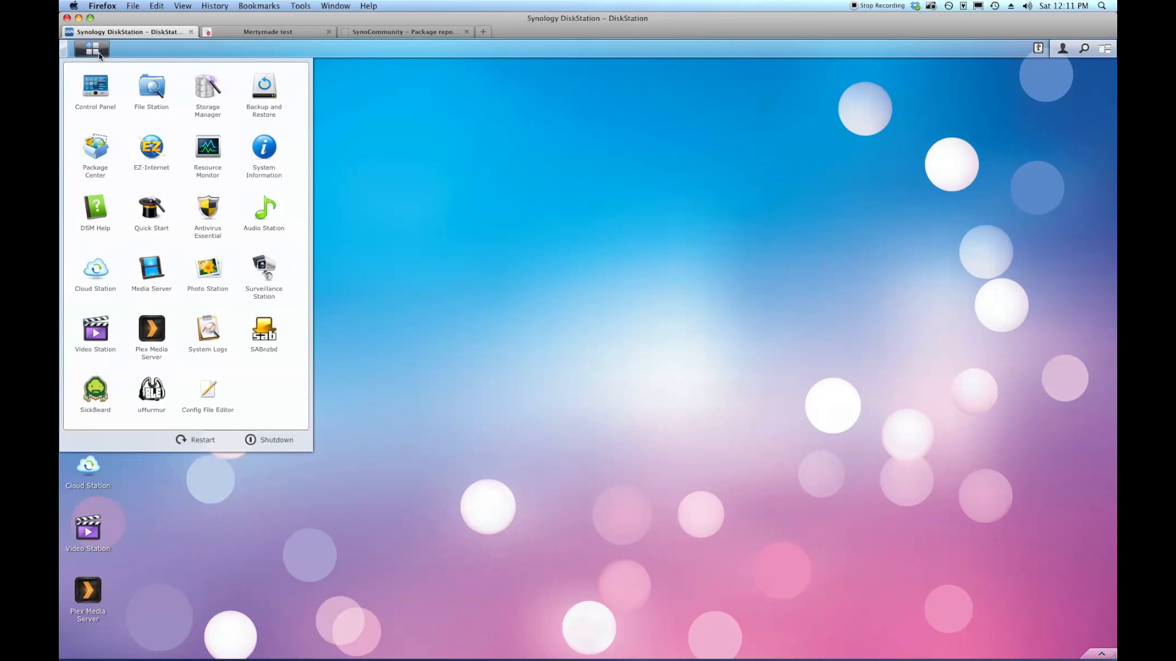
{"action": "left_click", "coordinate": [209, 392]}
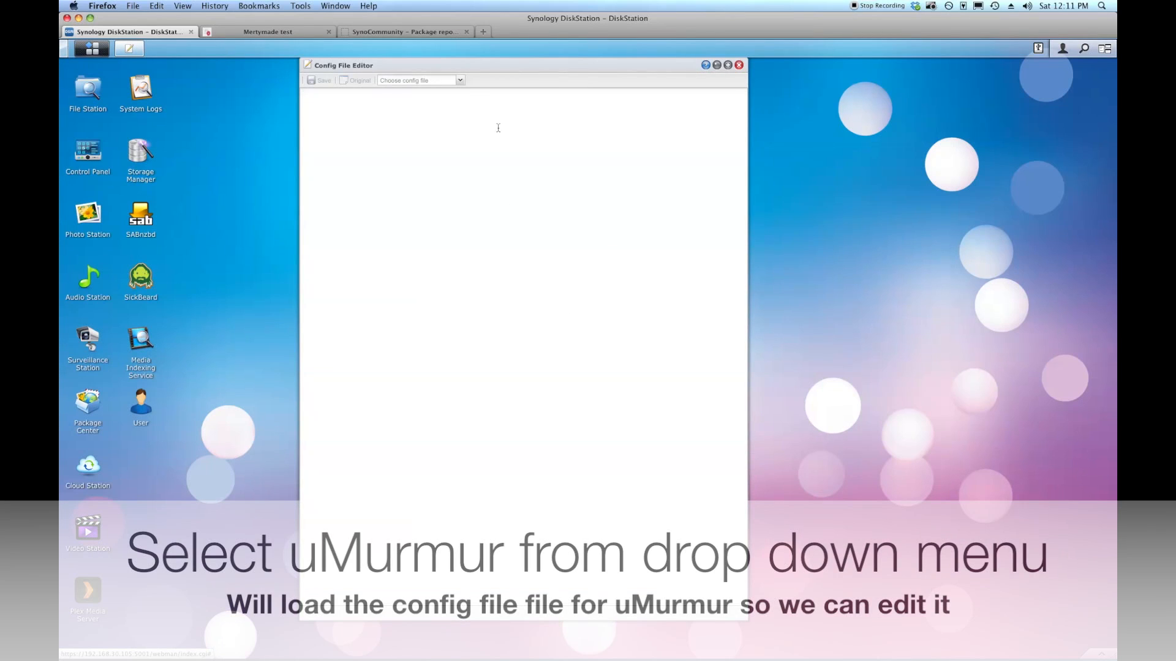
{"action": "left_click", "coordinate": [460, 80]}
{"action": "left_click_drag", "start_coordinate": [459, 105], "coordinate": [461, 180]}
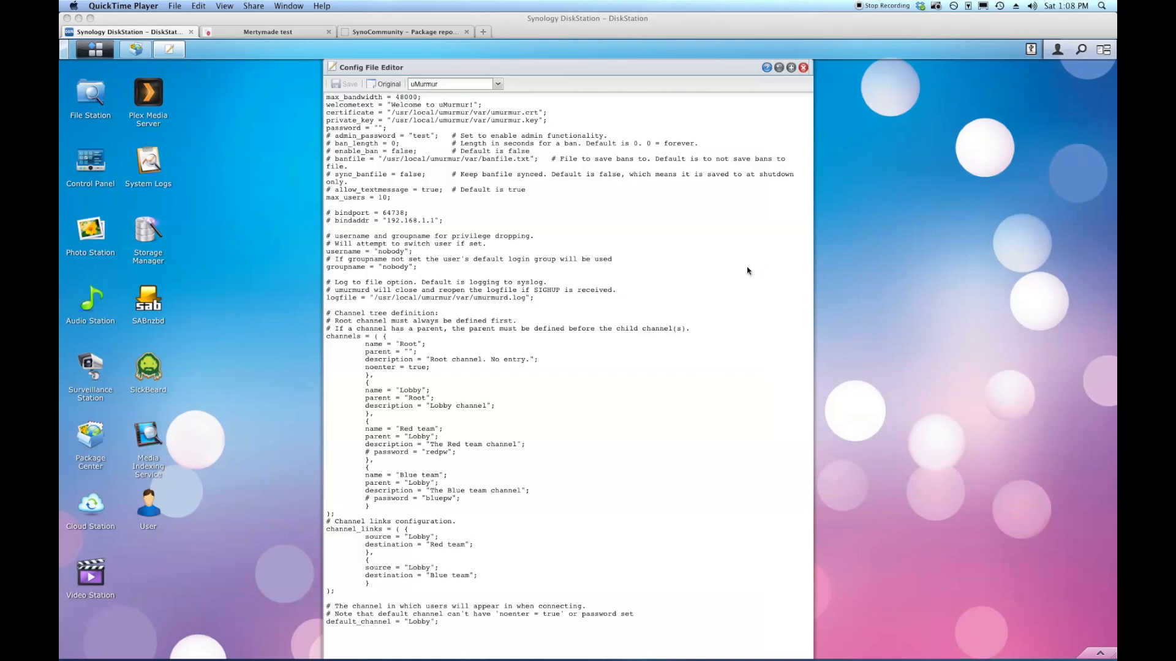
{"action": "left_click", "coordinate": [144, 58]}
Stop the uMurmur package in Package Center, then minimize it to reveal umurmur.conf.
{"action": "left_click", "coordinate": [142, 56]}
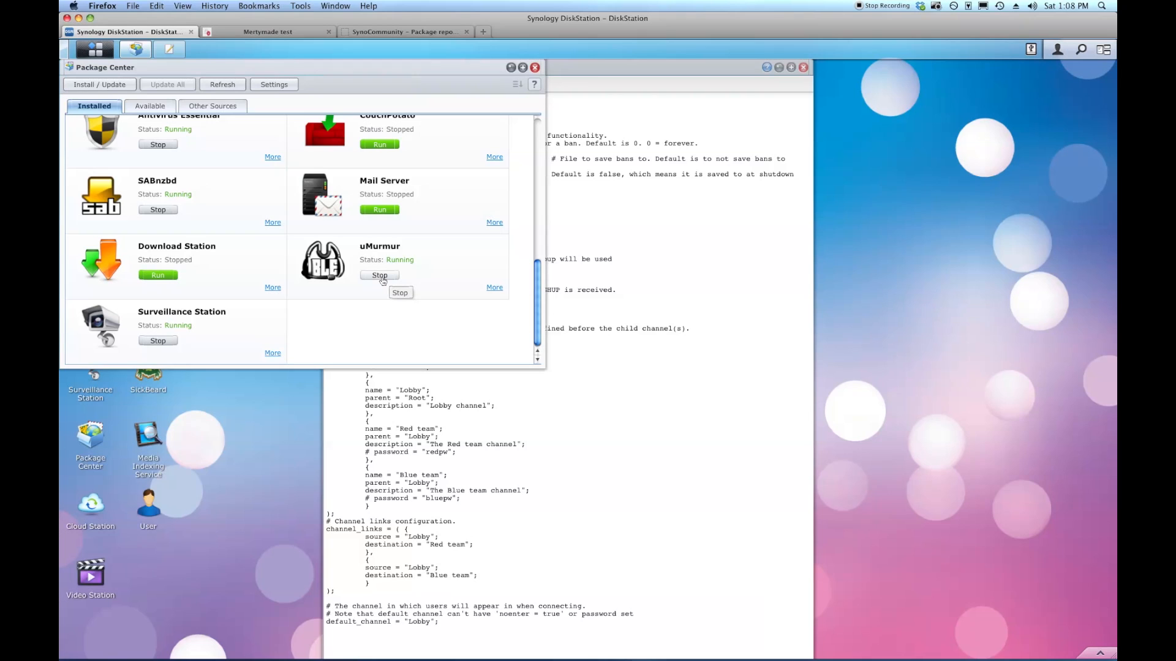
{"action": "left_click", "coordinate": [380, 275]}
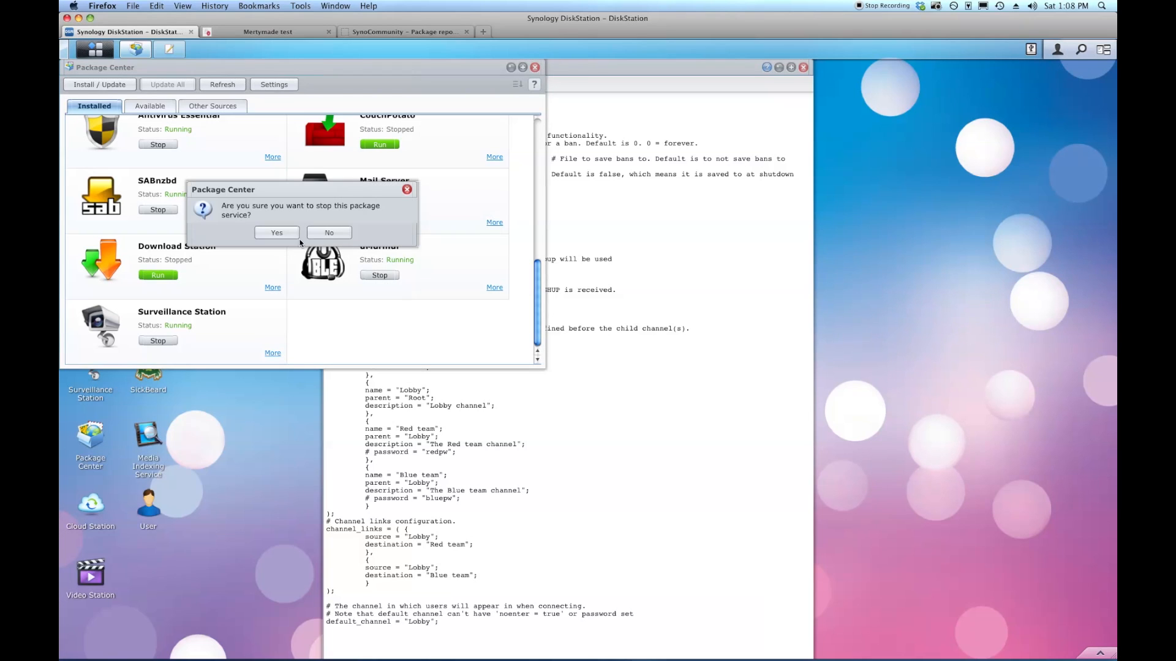
{"action": "left_click", "coordinate": [278, 236]}
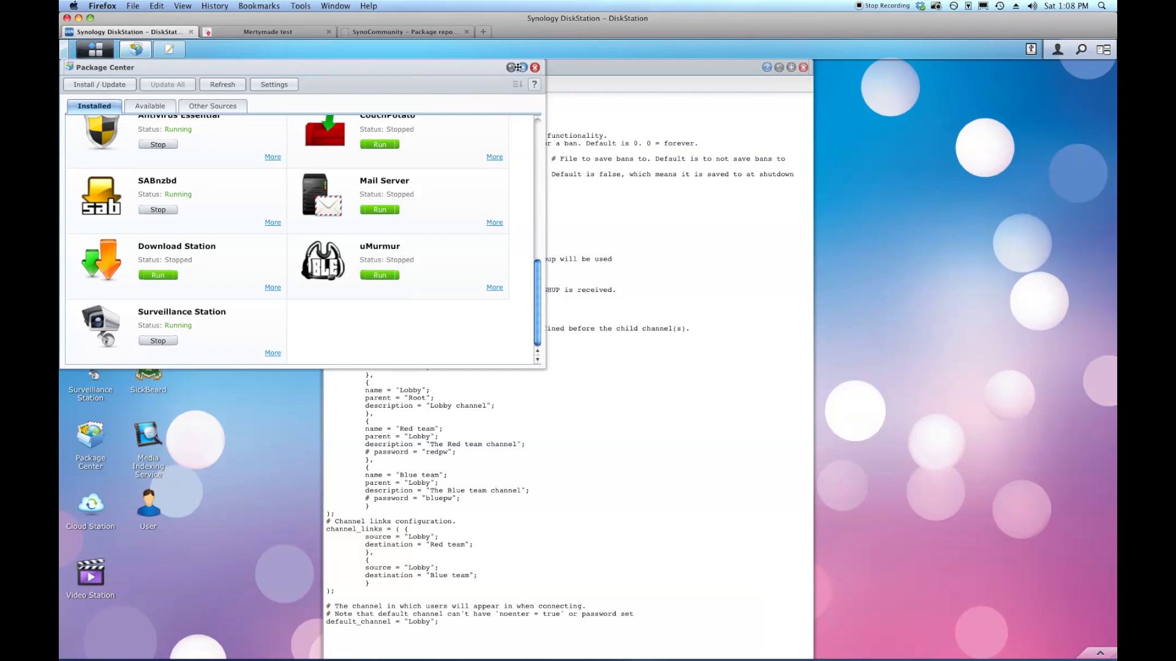
{"action": "left_click", "coordinate": [512, 68]}
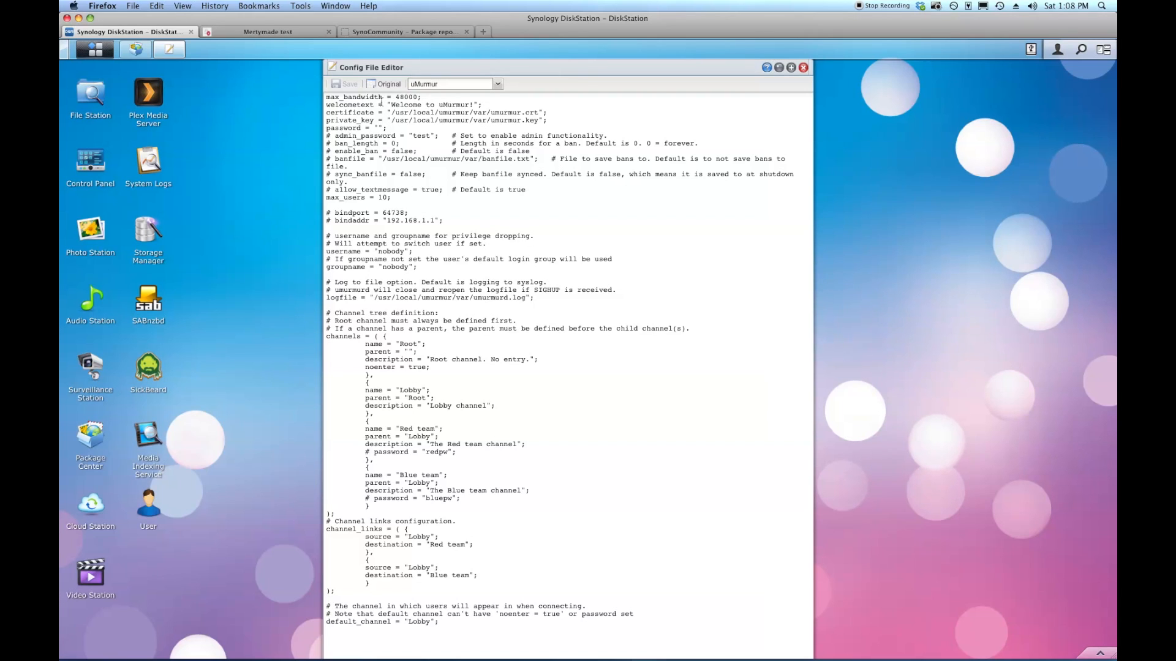
Replace the welcometext value with 'Welcome to my Mumble Server'.
{"action": "left_click_drag", "start_coordinate": [392, 104], "coordinate": [463, 104]}
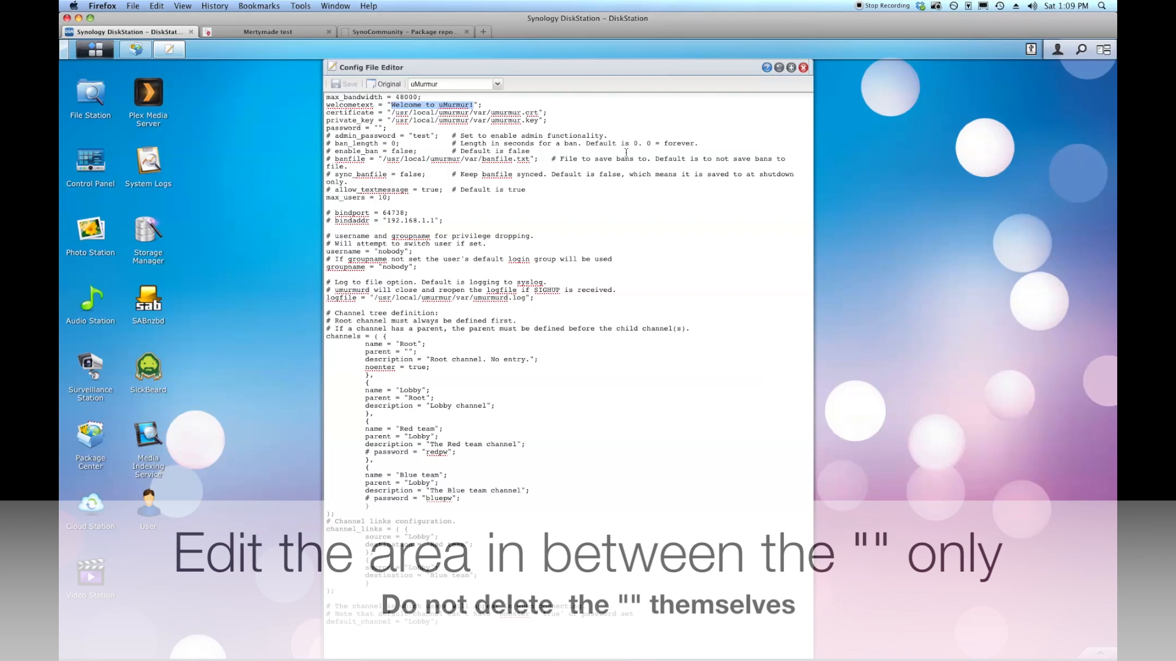
{"action": "type", "text": "W"}
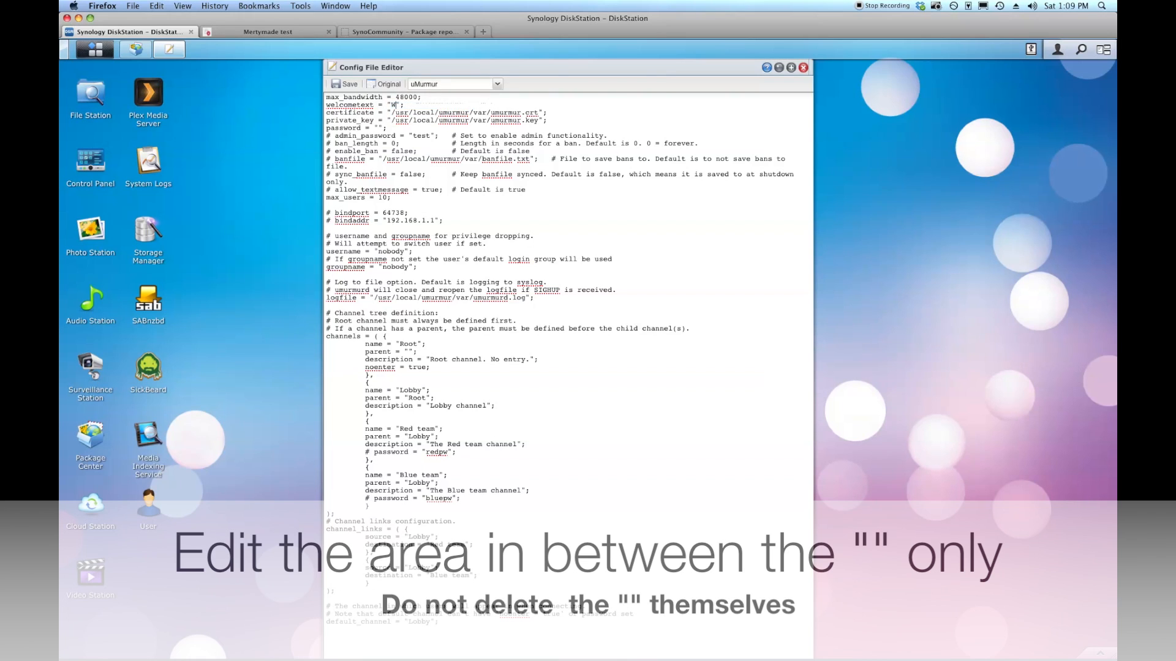
{"action": "type", "text": "elcome to my Mumble Server"}
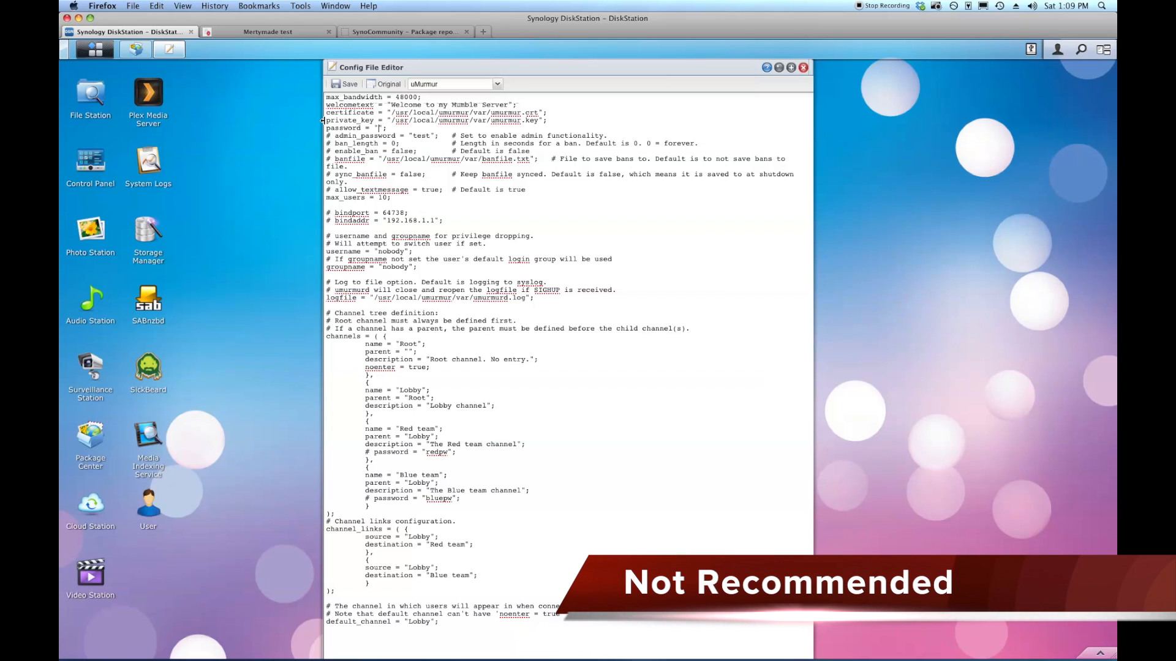
Enter a server connection password between the password quotes and zoom in on the admin_password line.
{"action": "type", "text": "pass"}
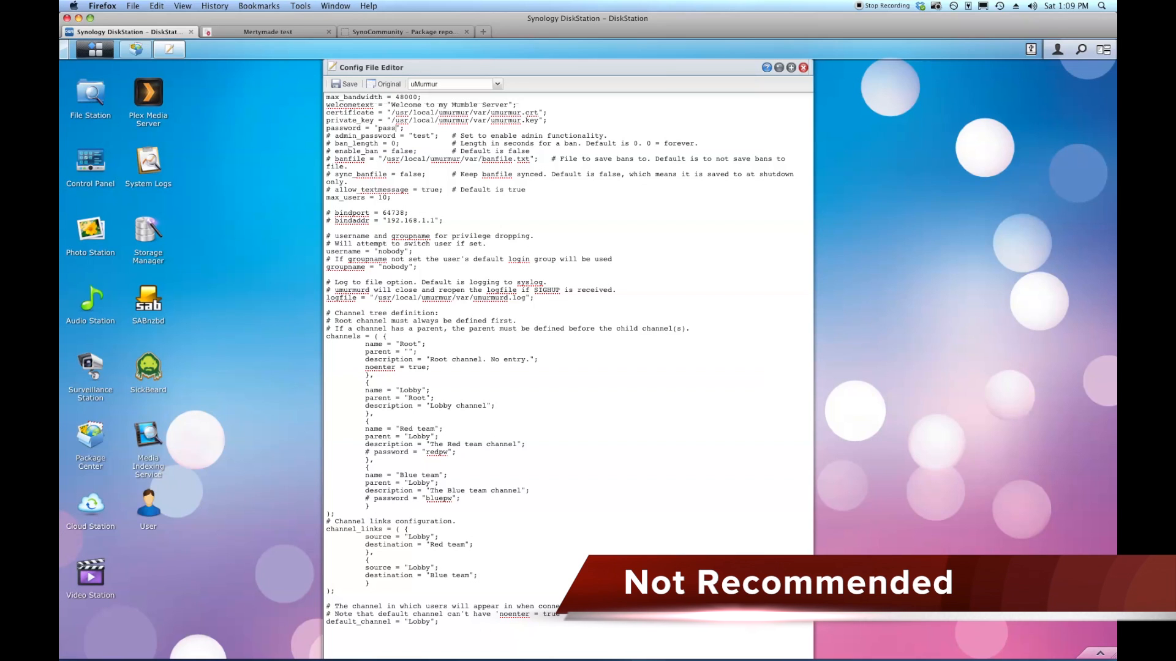
{"action": "type", "text": "word"}
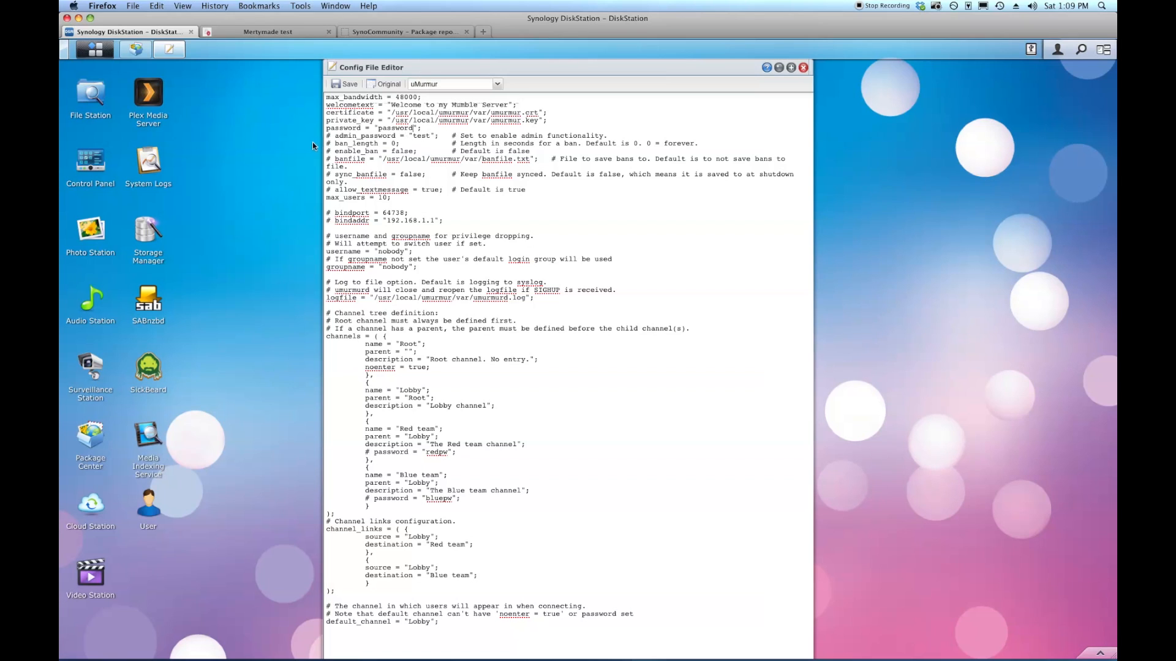
{"action": "left_click_drag", "start_coordinate": [328, 137], "coordinate": [606, 136]}
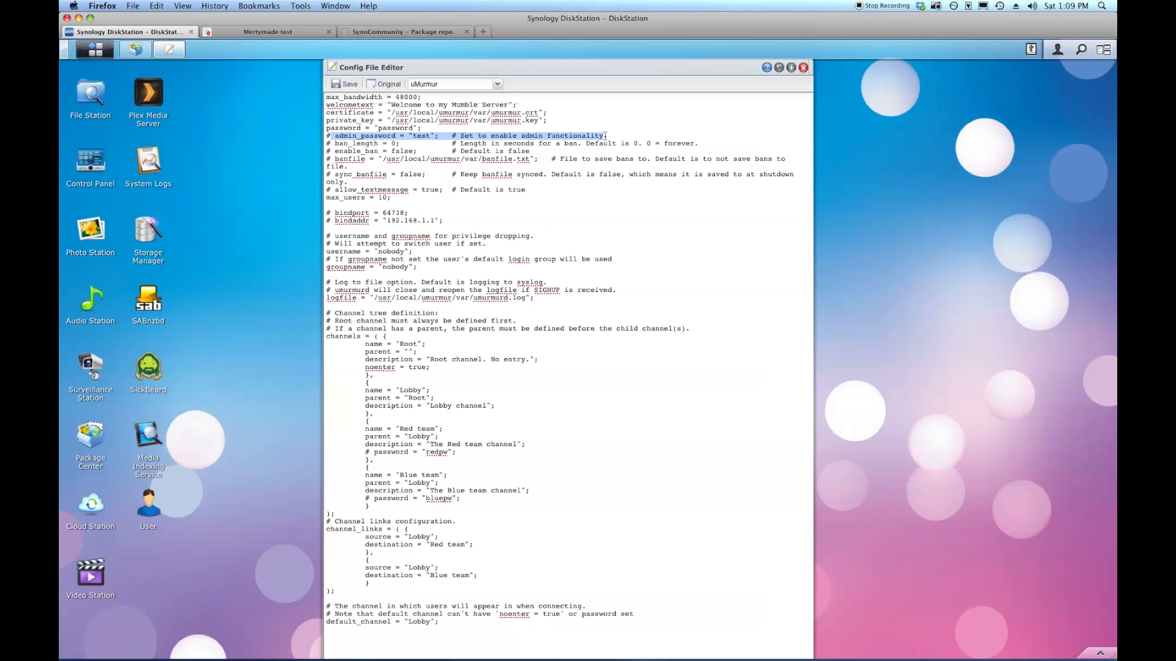
{"action": "key", "text": "super+plus"}
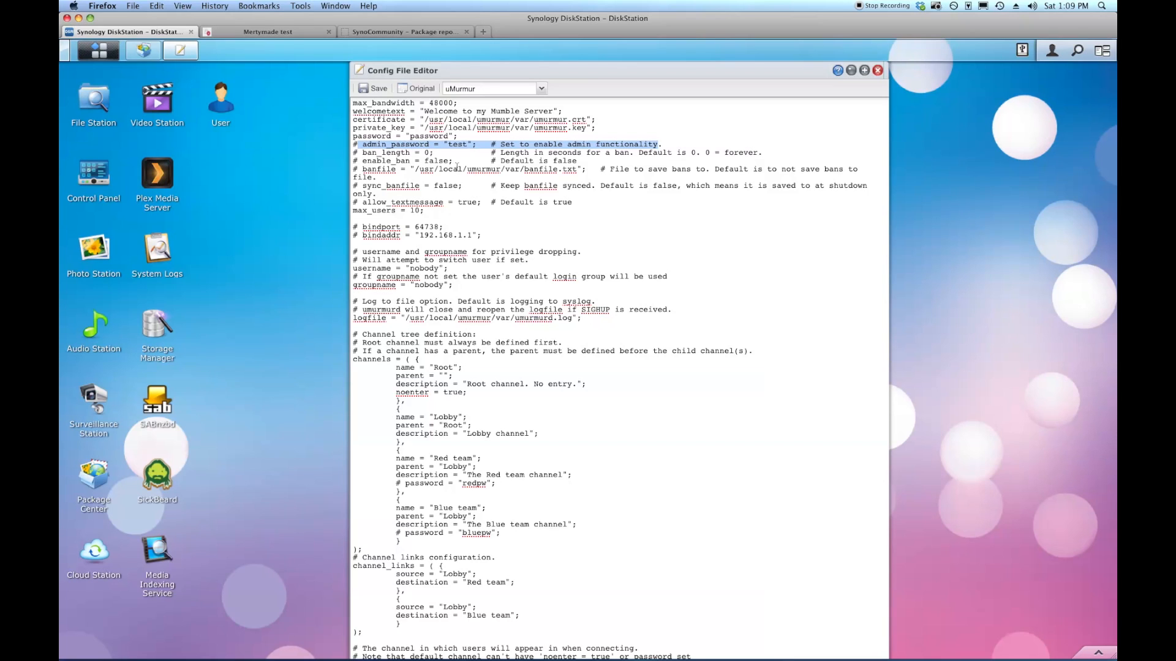
Replace the sample 'test' admin_password value with a new admin password.
{"action": "left_click", "coordinate": [450, 146]}
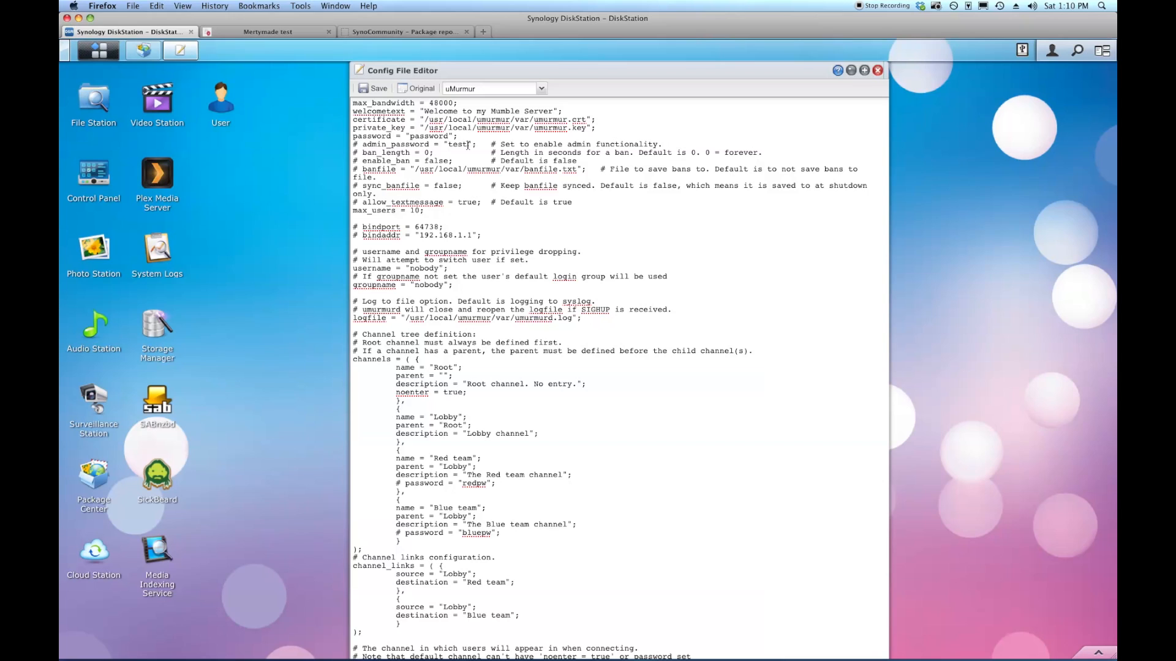
{"action": "key", "text": "BackSpace"}
{"action": "key", "text": "BackSpace"}
{"action": "key", "text": "BackSpace"}
{"action": "key", "text": "BackSpace"}
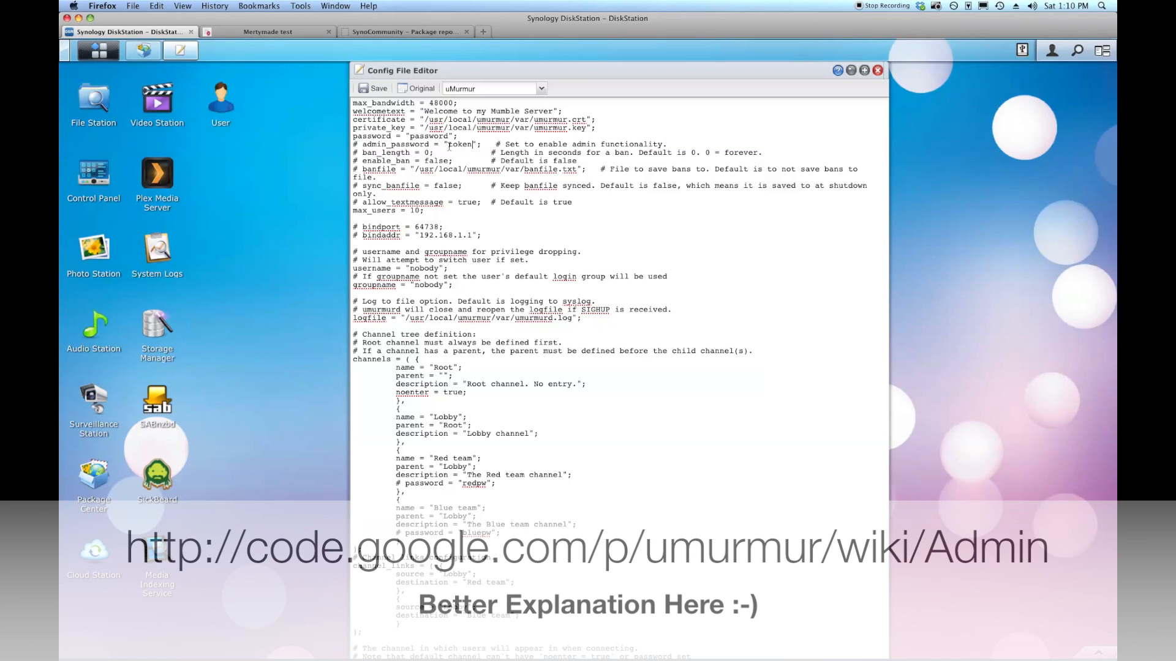
{"action": "left_click_drag", "start_coordinate": [449, 145], "coordinate": [472, 147]}
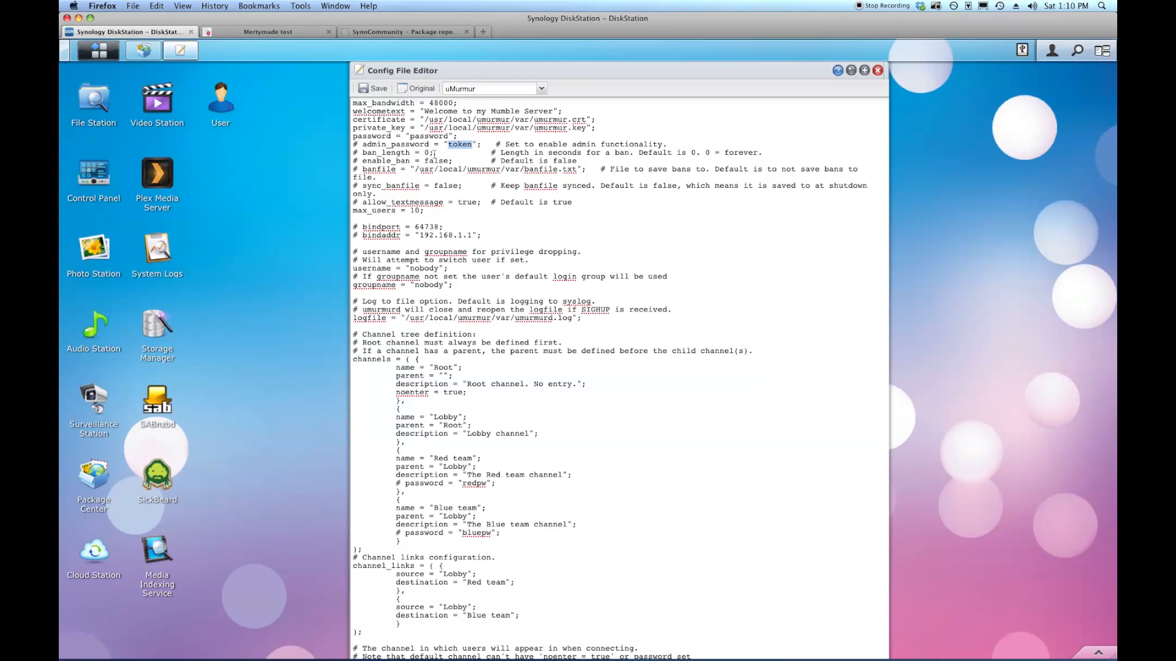
{"action": "left_click", "coordinate": [361, 152]}
{"action": "left_click_drag", "start_coordinate": [363, 161], "coordinate": [475, 162]}
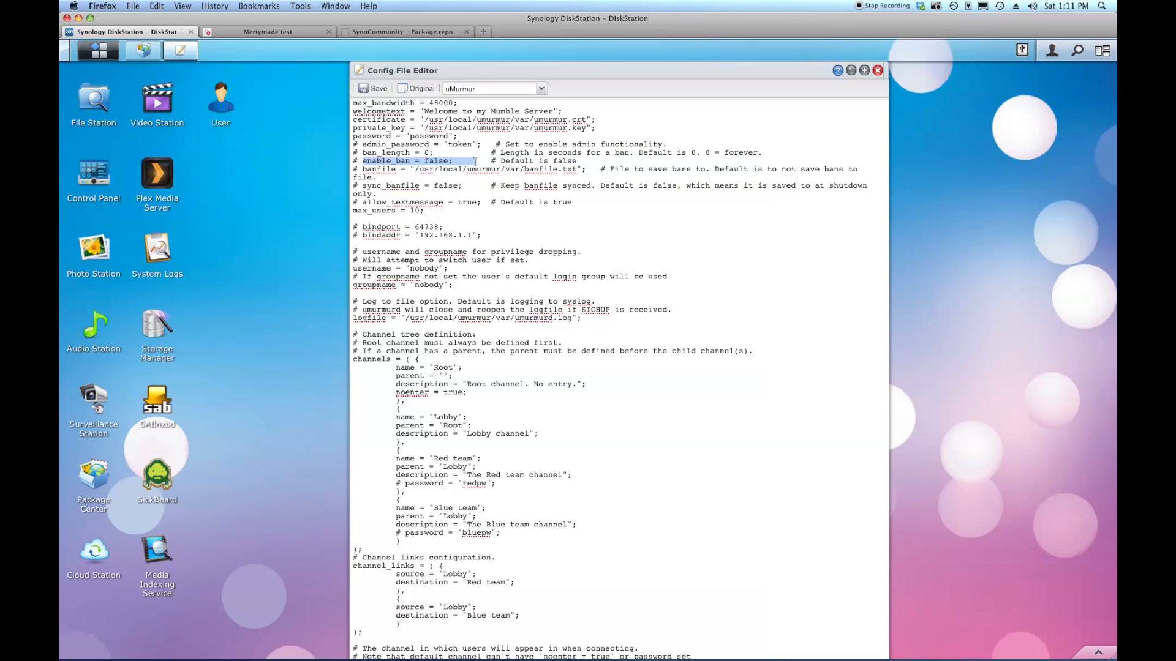
{"action": "double_click", "coordinate": [426, 162]}
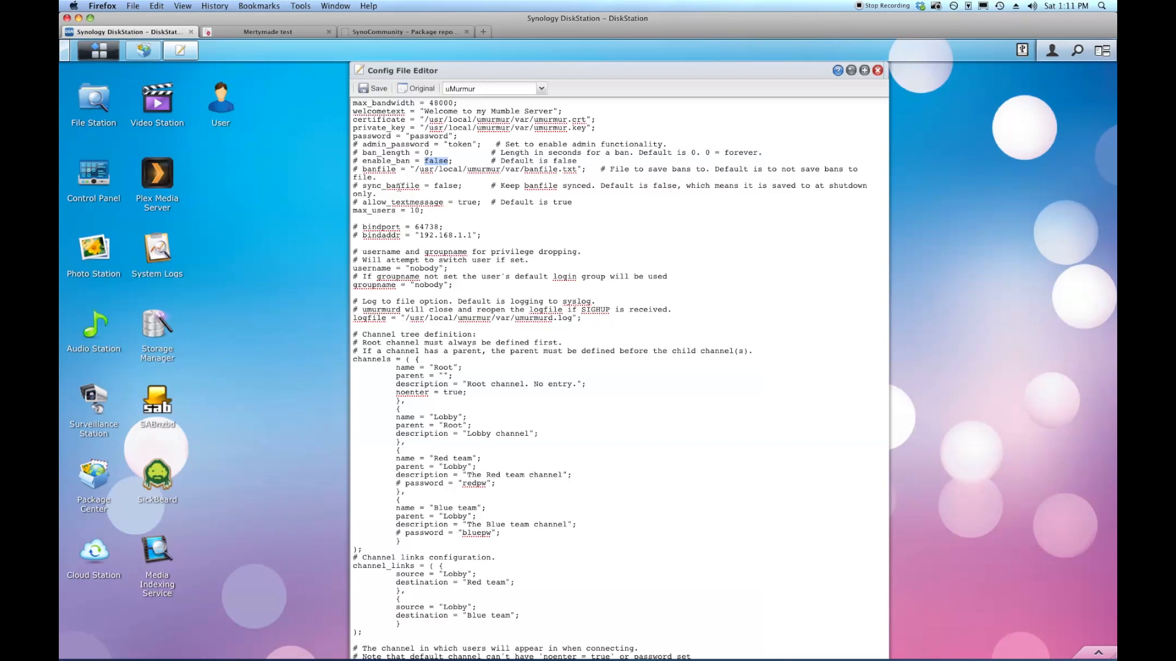
{"action": "left_click", "coordinate": [388, 177]}
{"action": "left_click_drag", "start_coordinate": [597, 171], "coordinate": [610, 186]}
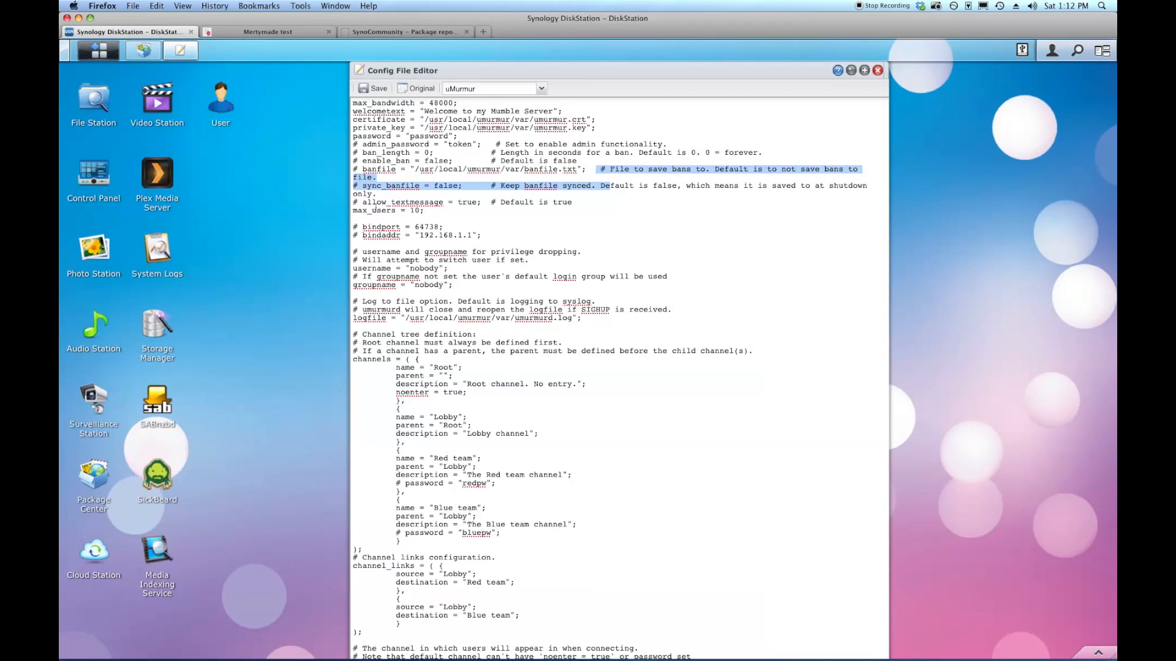
{"action": "left_click_drag", "start_coordinate": [362, 203], "coordinate": [572, 204]}
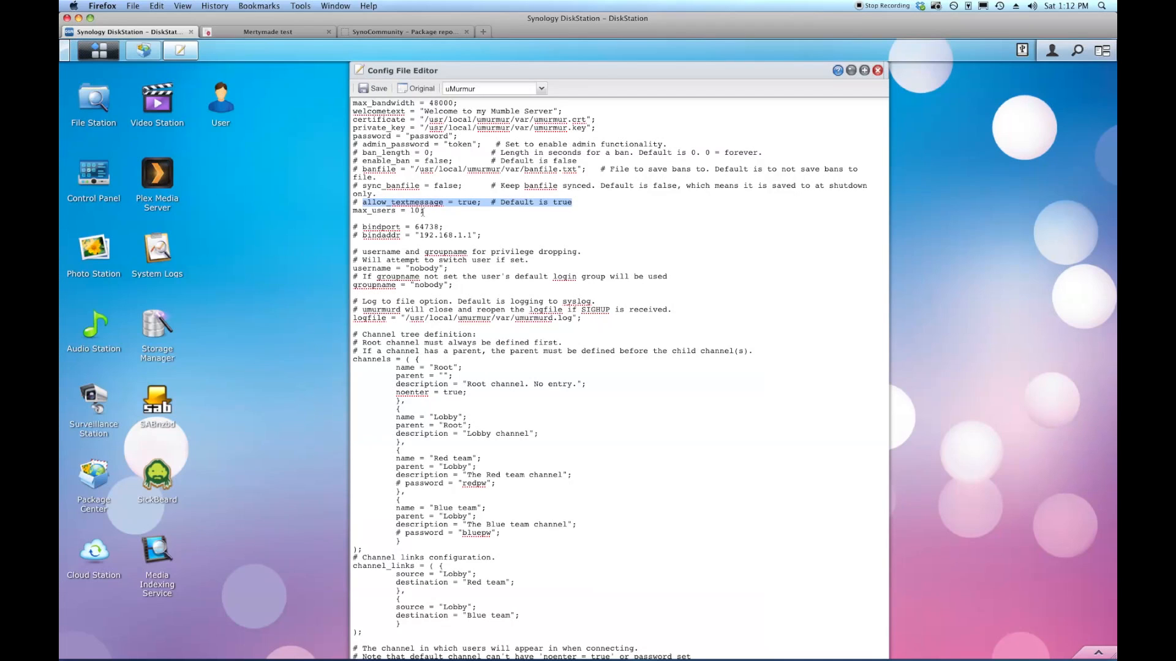
{"action": "left_click_drag", "start_coordinate": [429, 211], "coordinate": [348, 212]}
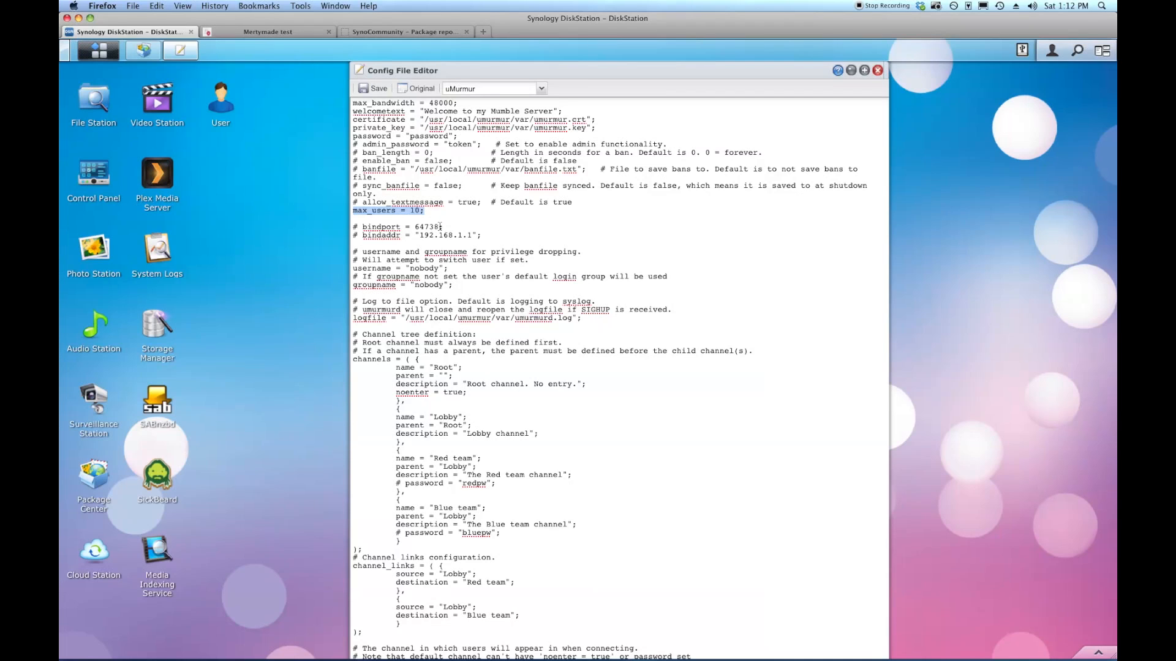
Replace bindaddr 192.168.1.1 with 192.168.30.105, reviewing bindport 64738 and the username/groupname lines.
{"action": "left_click_drag", "start_coordinate": [444, 228], "coordinate": [351, 229]}
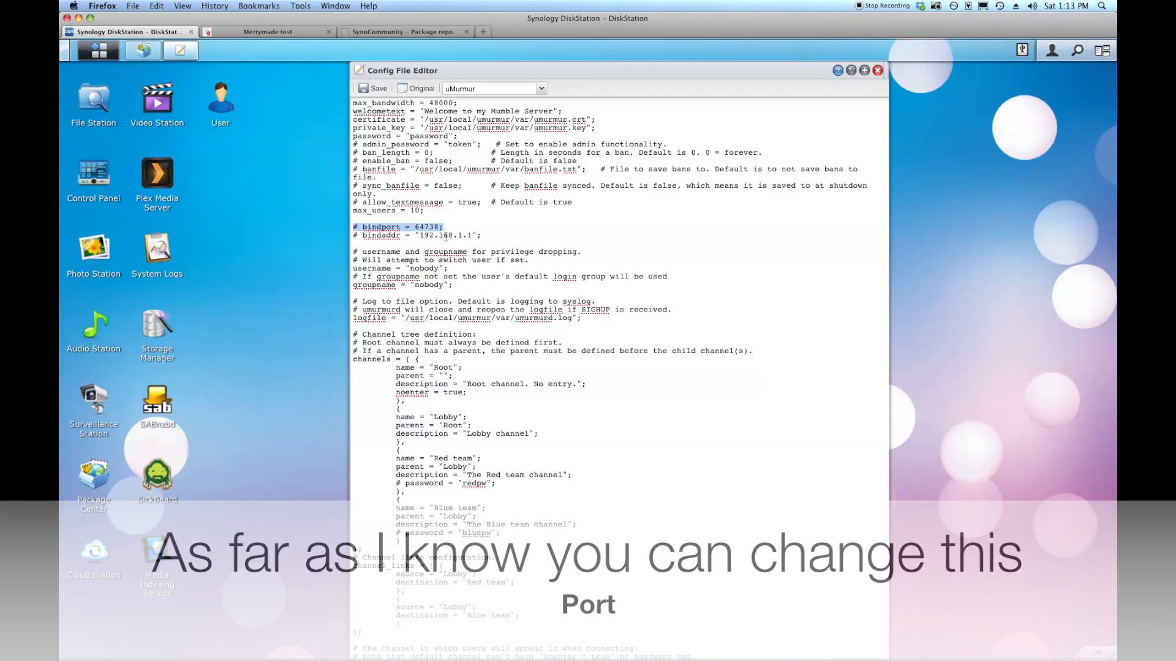
{"action": "left_click_drag", "start_coordinate": [484, 237], "coordinate": [352, 239]}
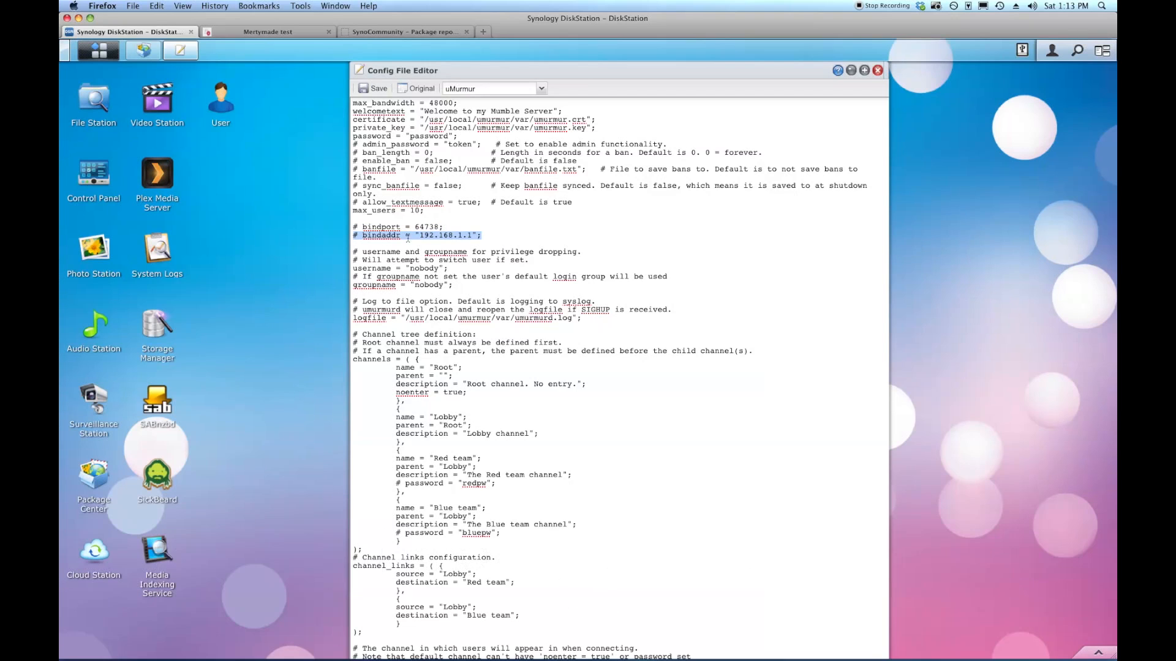
{"action": "left_click", "coordinate": [421, 235]}
{"action": "left_click_drag", "start_coordinate": [420, 236], "coordinate": [472, 236]}
{"action": "type", "text": "192"}
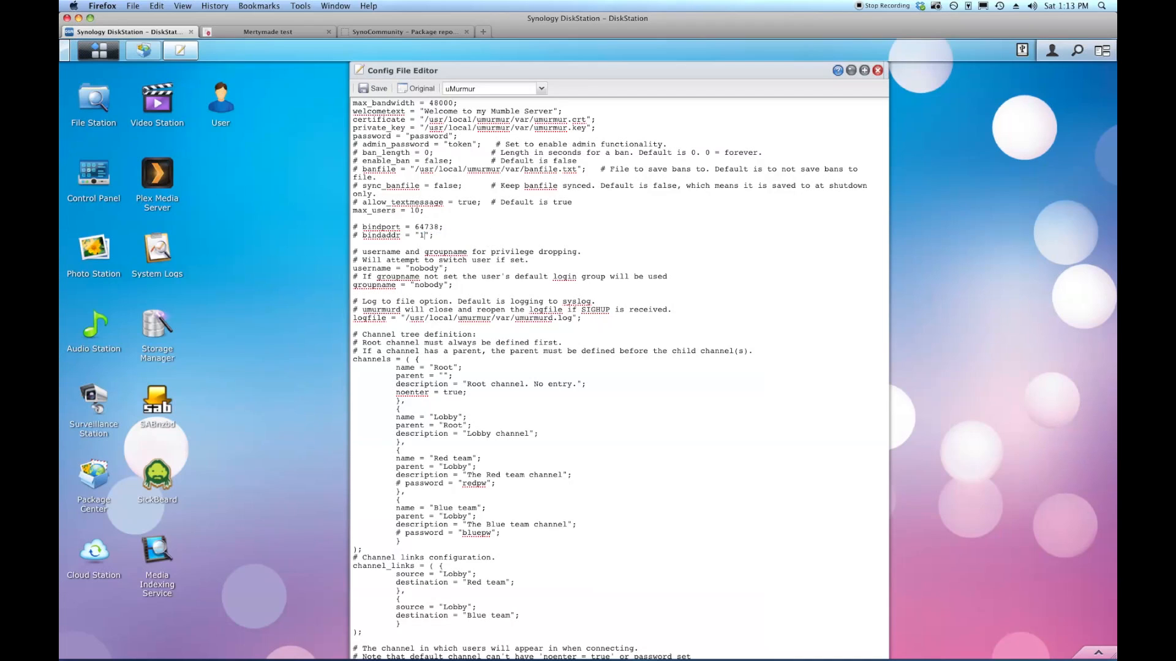
{"action": "type", "text": ".168.30.105"}
{"action": "left_click_drag", "start_coordinate": [472, 236], "coordinate": [485, 236]}
{"action": "left_click", "coordinate": [546, 220]}
{"action": "left_click_drag", "start_coordinate": [416, 228], "coordinate": [441, 227]}
{"action": "left_click_drag", "start_coordinate": [419, 238], "coordinate": [486, 238]}
{"action": "left_click_drag", "start_coordinate": [353, 252], "coordinate": [451, 285]}
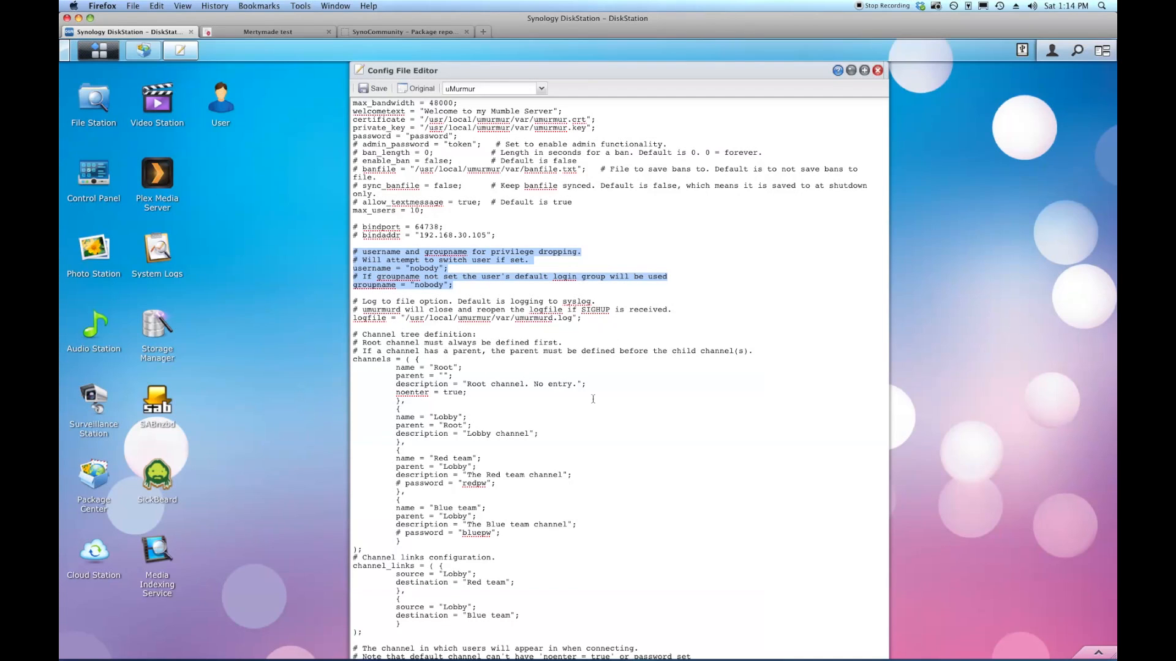
{"action": "left_click", "coordinate": [679, 410]}
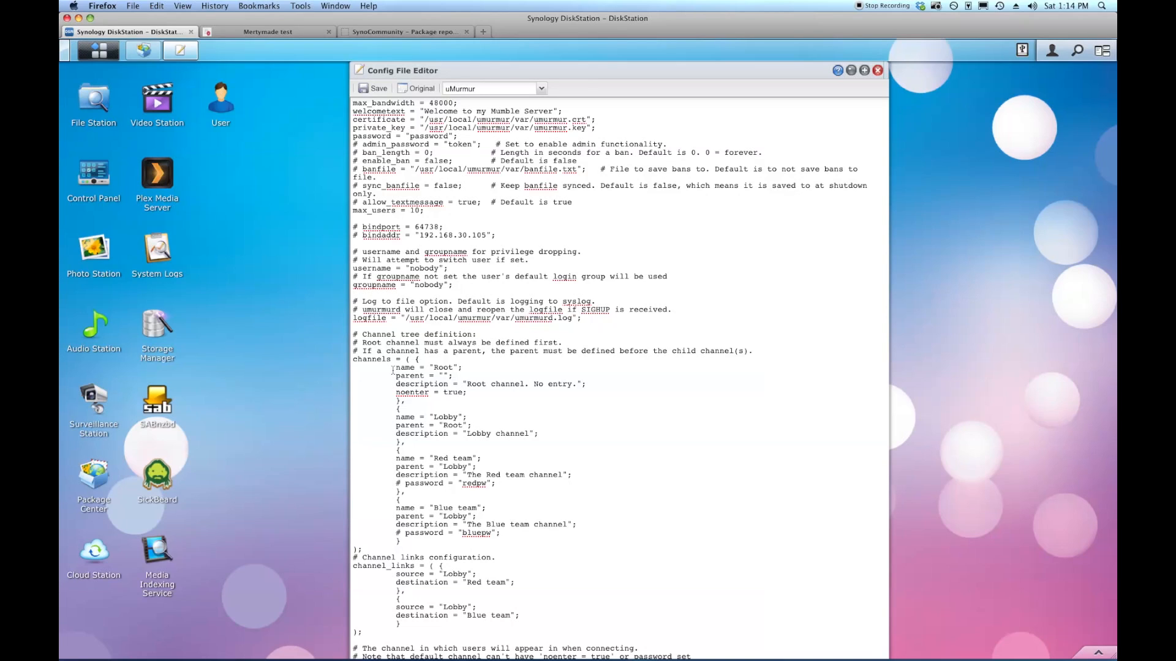
{"action": "left_click_drag", "start_coordinate": [392, 369], "coordinate": [475, 395]}
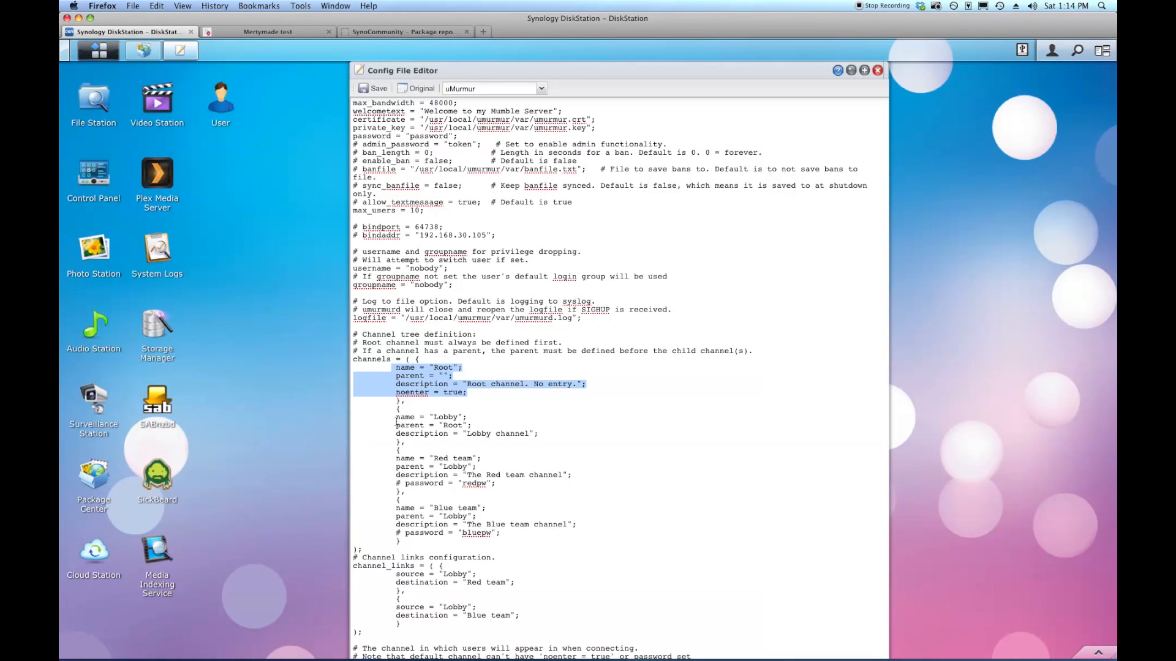
{"action": "left_click_drag", "start_coordinate": [392, 416], "coordinate": [552, 438]}
{"action": "left_click", "coordinate": [490, 467]}
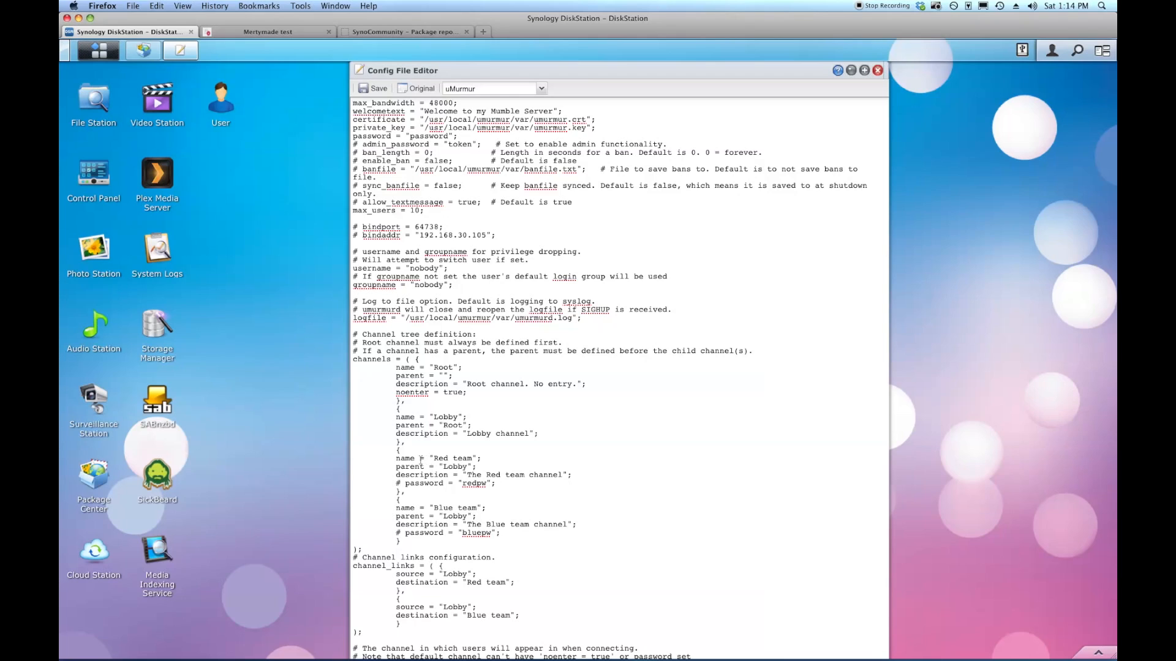
{"action": "left_click_drag", "start_coordinate": [392, 460], "coordinate": [508, 533]}
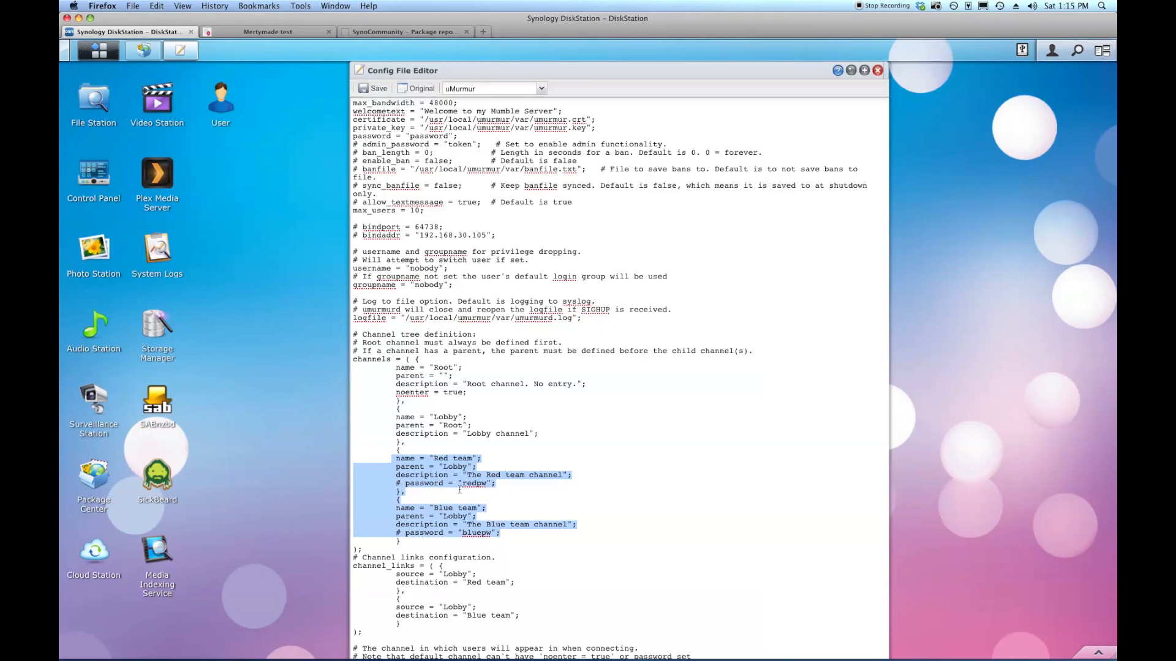
Rename the Red team channel to CallofDutyTeam1.
{"action": "left_click", "coordinate": [432, 458]}
{"action": "left_click_drag", "start_coordinate": [433, 458], "coordinate": [472, 459]}
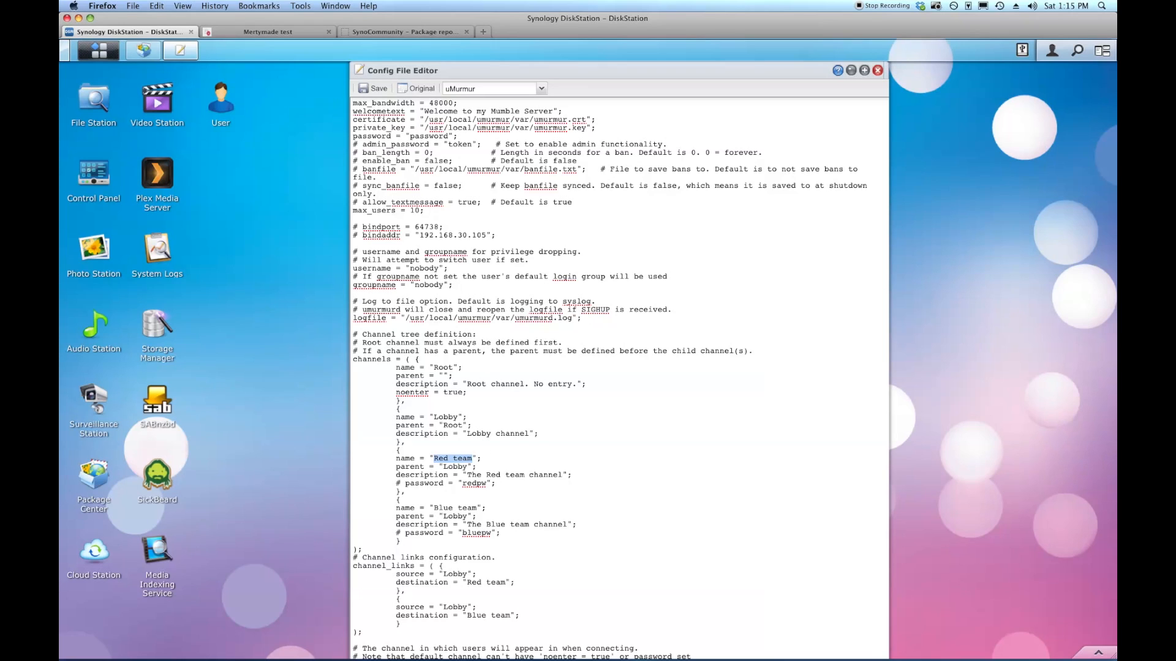
{"action": "type", "text": "Callfo"}
{"action": "key", "text": "BackSpace"}
{"action": "key", "text": "BackSpace"}
{"action": "type", "text": "ofDuty"}
{"action": "key", "text": "BackSpace"}
{"action": "type", "text": "Team"}
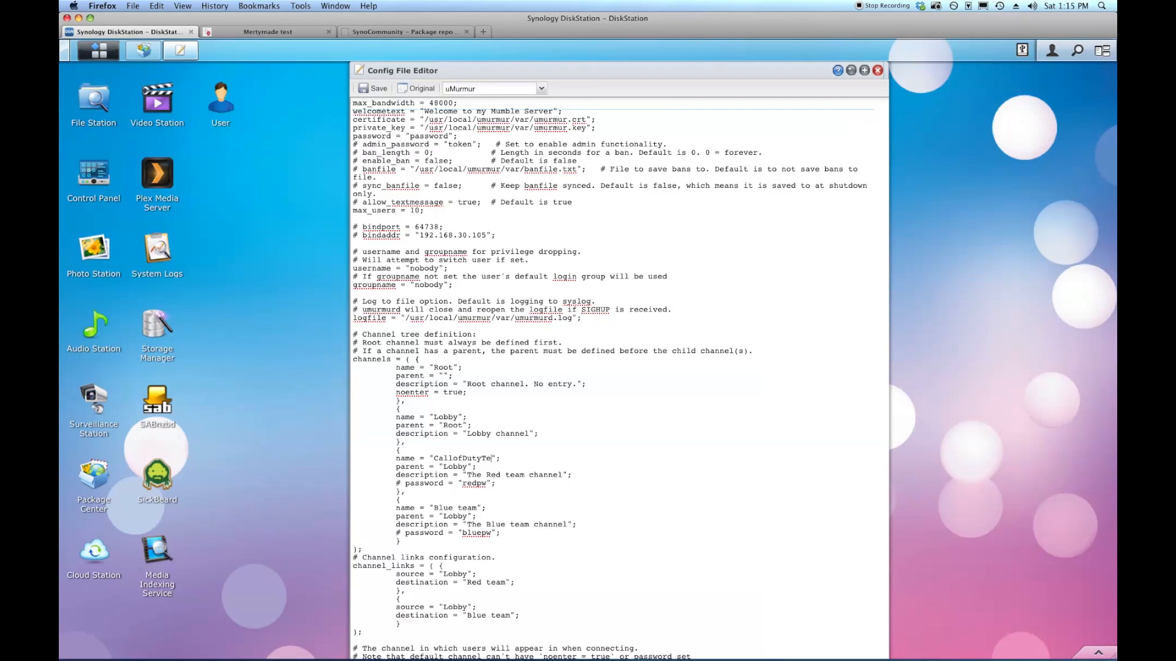
{"action": "type", "text": "1"}
Set the first team's description to 'Call of Duty Team 1' and empty its password.
{"action": "left_click_drag", "start_coordinate": [396, 467], "coordinate": [473, 467]}
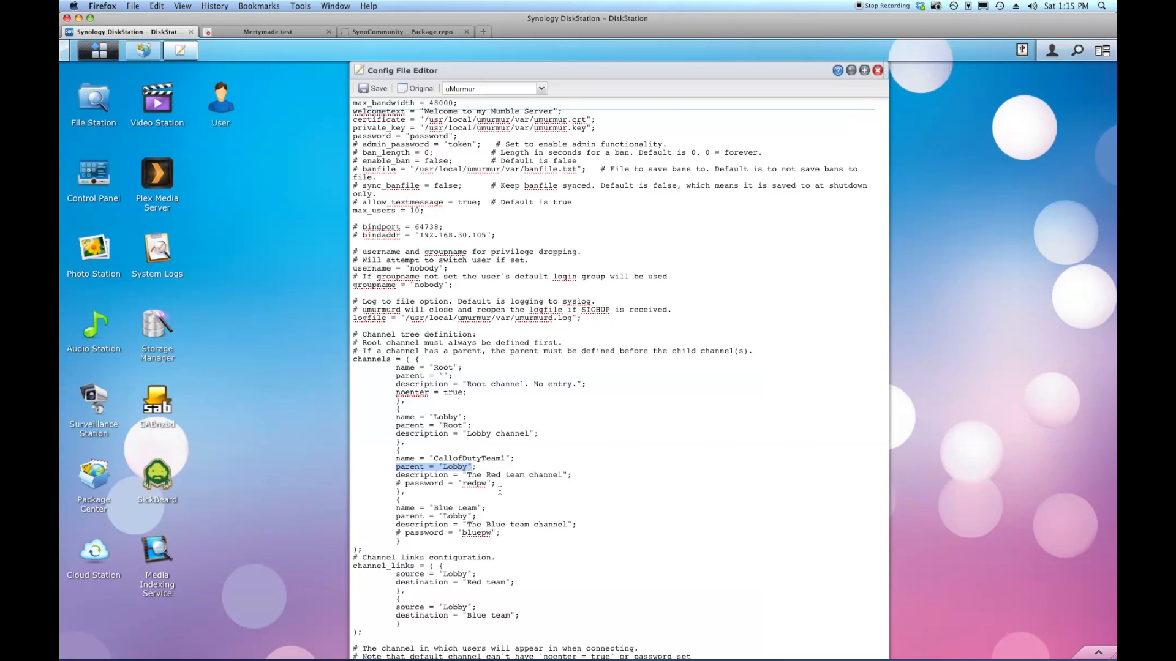
{"action": "left_click_drag", "start_coordinate": [467, 475], "coordinate": [563, 480]}
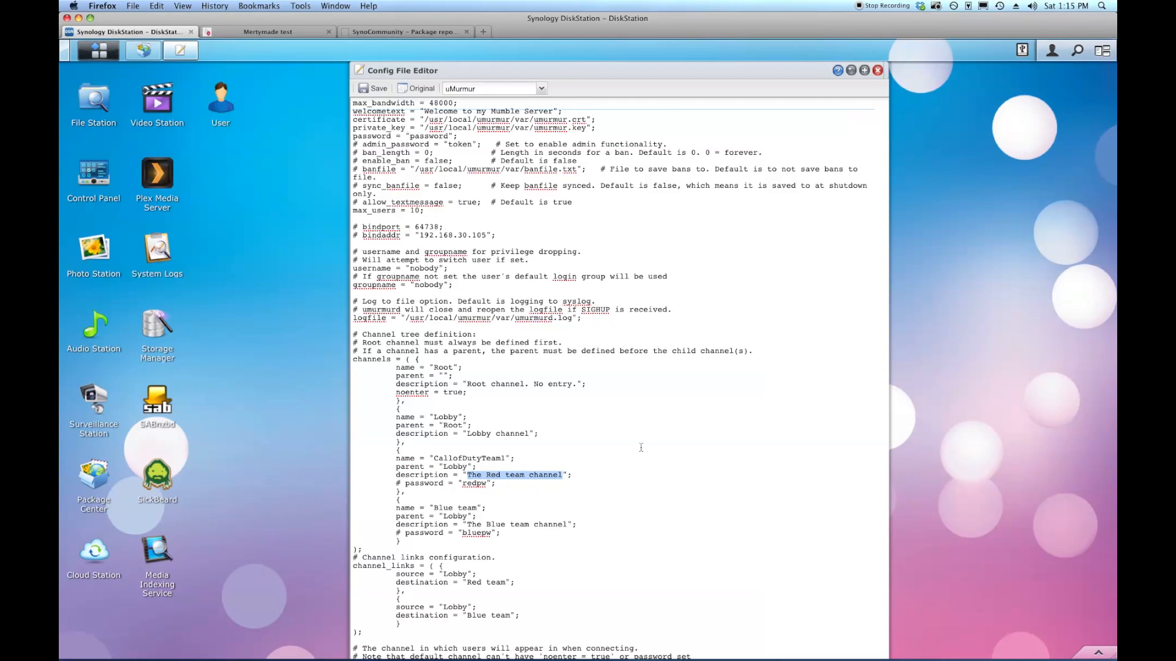
{"action": "type", "text": "Call of"}
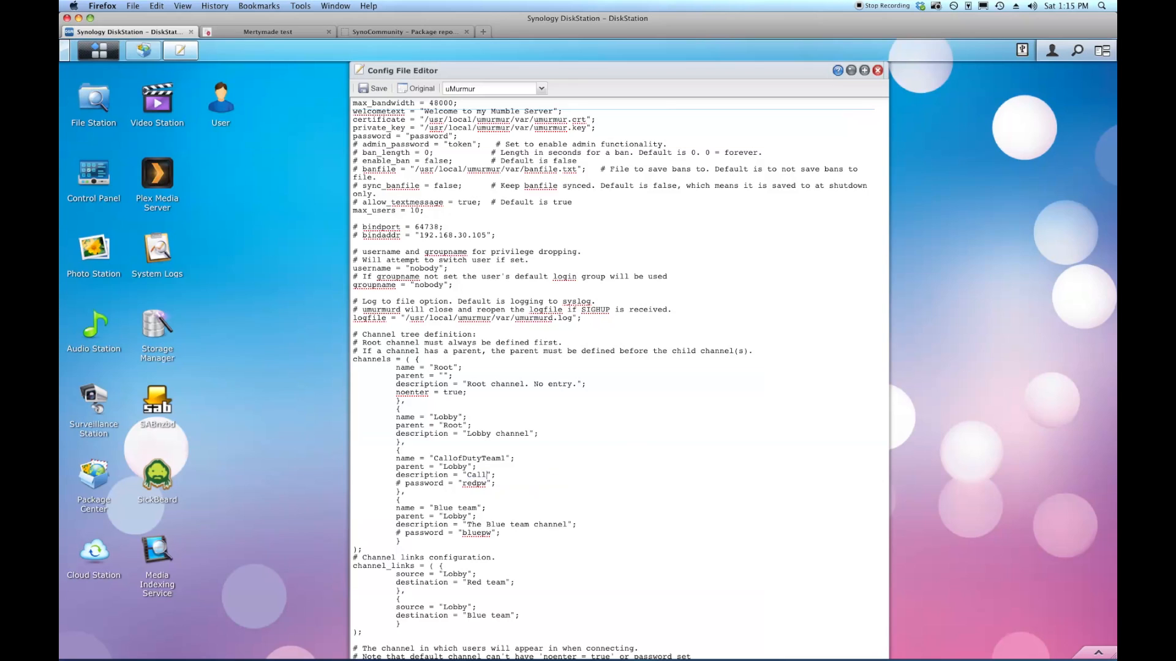
{"action": "type", "text": " Duty Team1"}
{"action": "key", "text": "BackSpace"}
{"action": "type", "text": "1"}
{"action": "left_click_drag", "start_coordinate": [462, 484], "coordinate": [486, 484]}
{"action": "key", "text": "BackSpace"}
Rename Blue team to CallofDutyTeam2 with description 'Call of Duty Team 2' and an empty password.
{"action": "left_click_drag", "start_coordinate": [434, 508], "coordinate": [475, 504]}
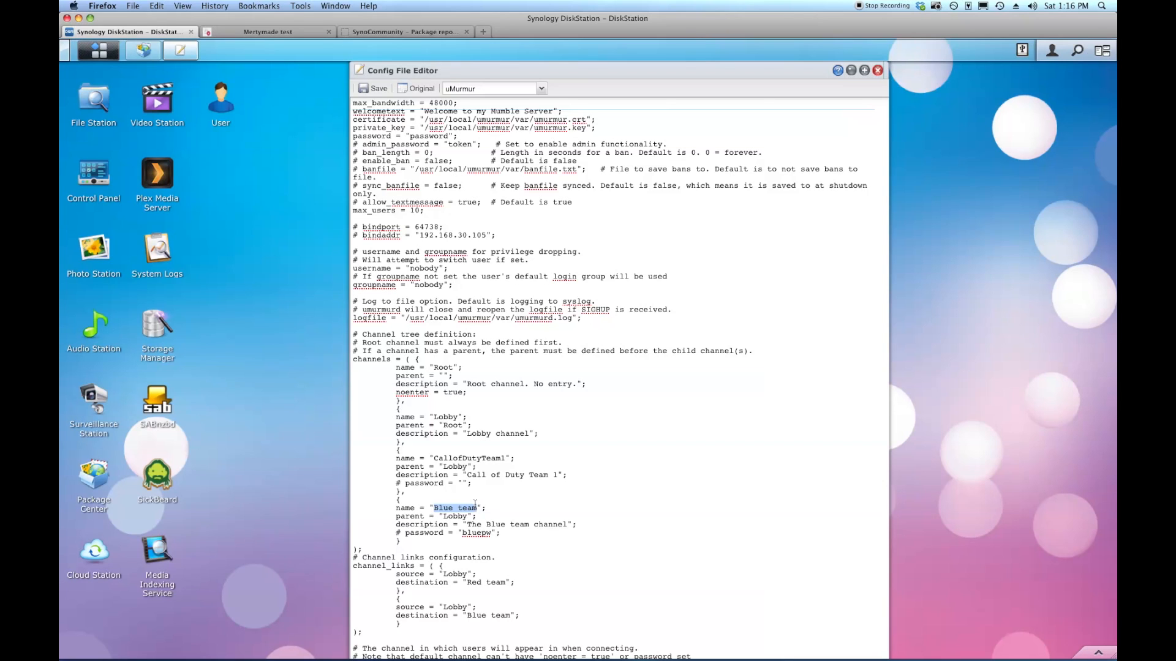
{"action": "type", "text": "CallofDutyTeam2"}
{"action": "left_click_drag", "start_coordinate": [467, 526], "coordinate": [566, 526]}
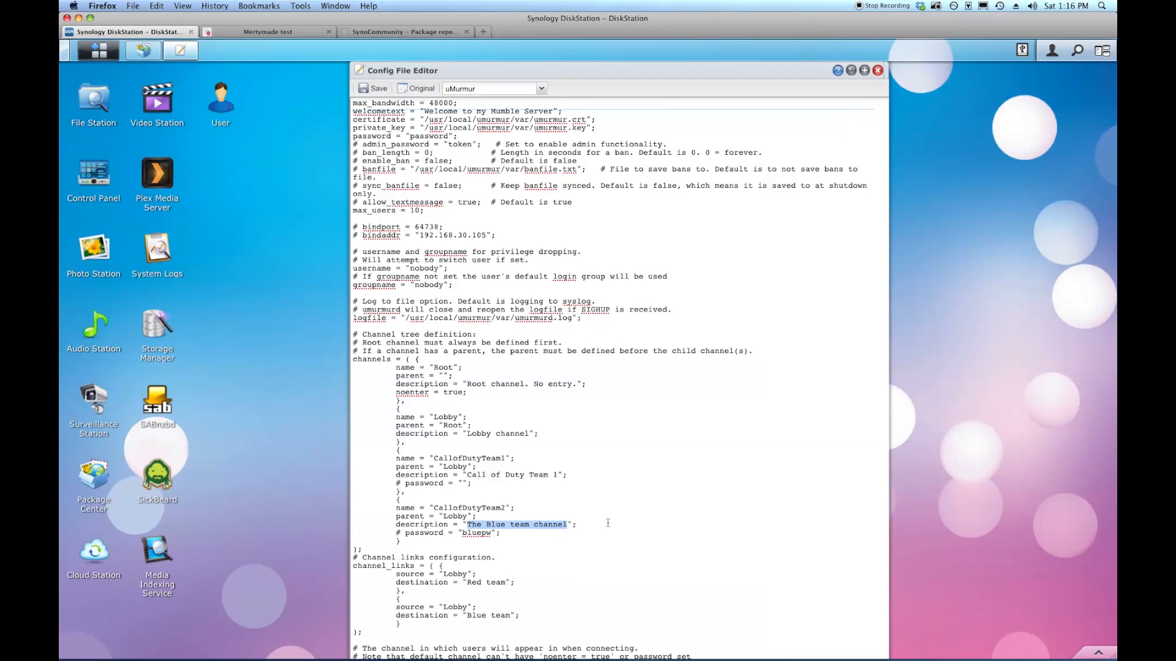
{"action": "type", "text": "Call "}
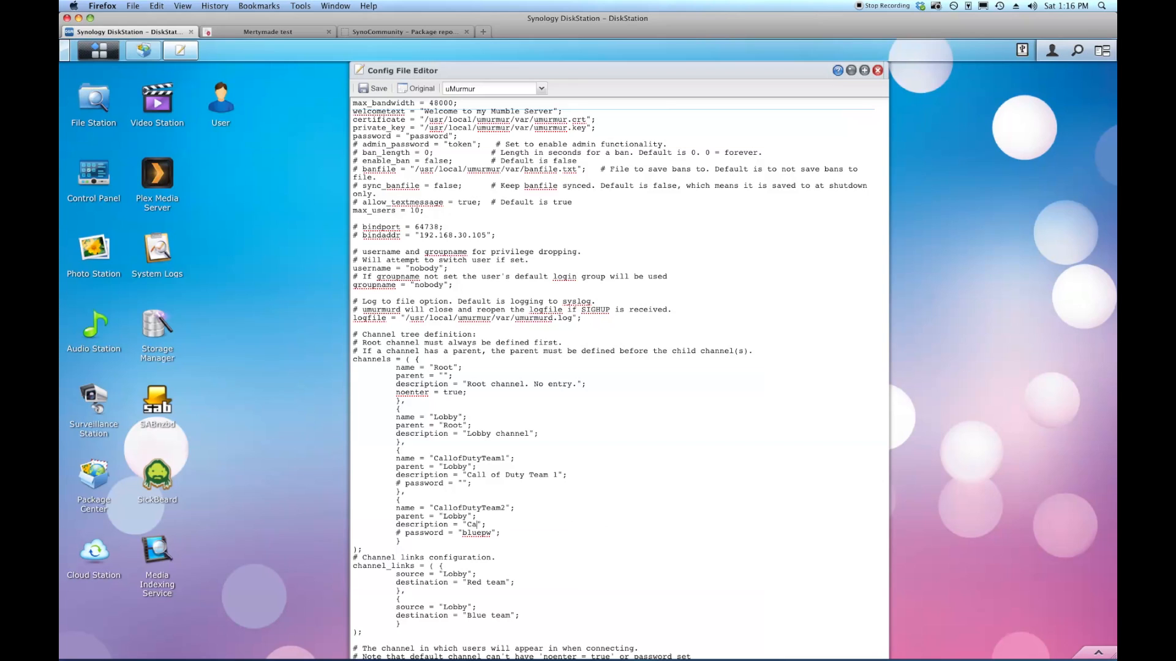
{"action": "type", "text": "of Duty Team 2"}
{"action": "double_click", "coordinate": [477, 533]}
{"action": "key", "text": "BackSpace"}
Change the Lobby link destinations from Red team and Blue team to CallofDutyTeam1 and CallofDutyTeam2.
{"action": "left_click_drag", "start_coordinate": [467, 583], "coordinate": [505, 582]}
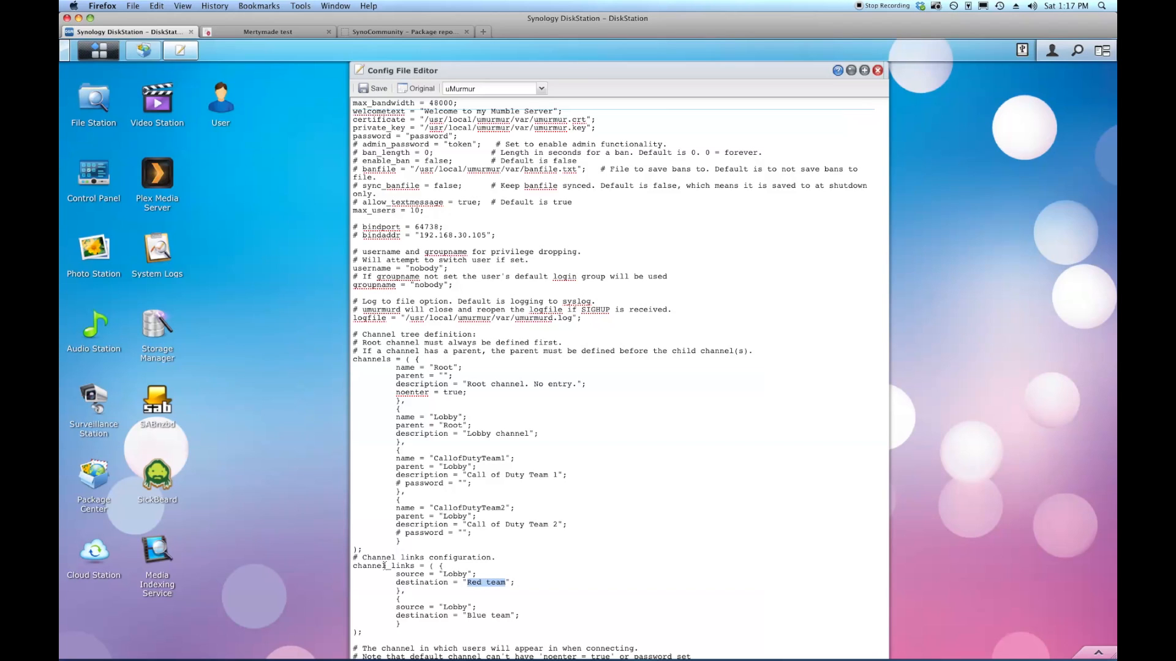
{"action": "left_click_drag", "start_coordinate": [355, 557], "coordinate": [539, 623]}
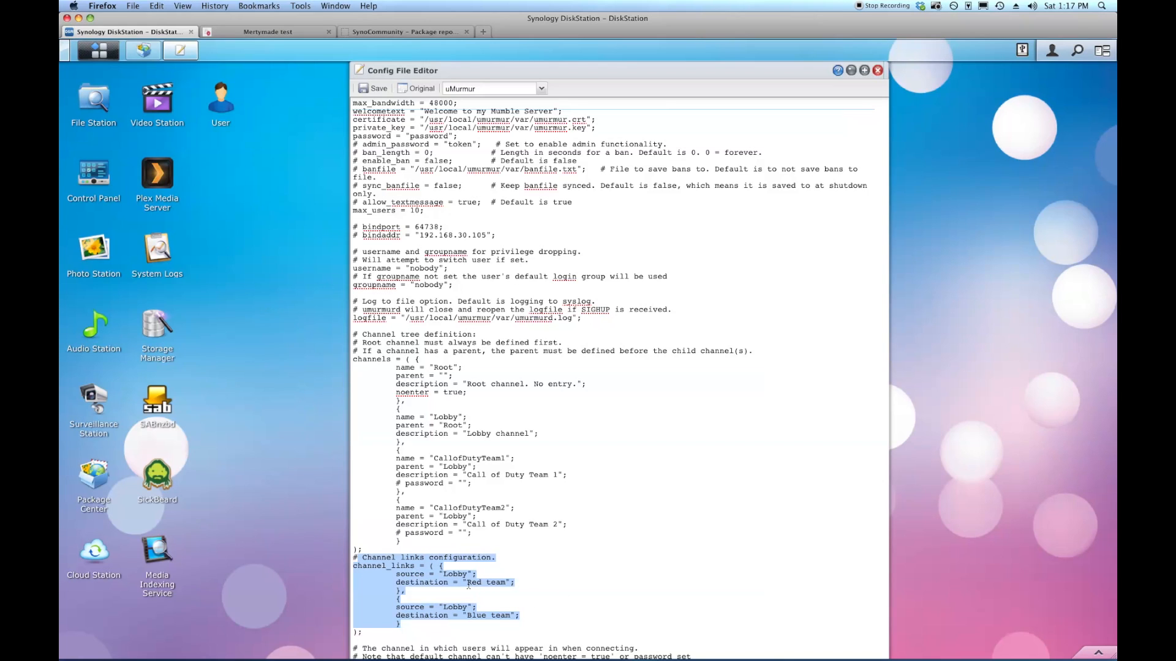
{"action": "left_click_drag", "start_coordinate": [467, 585], "coordinate": [503, 587]}
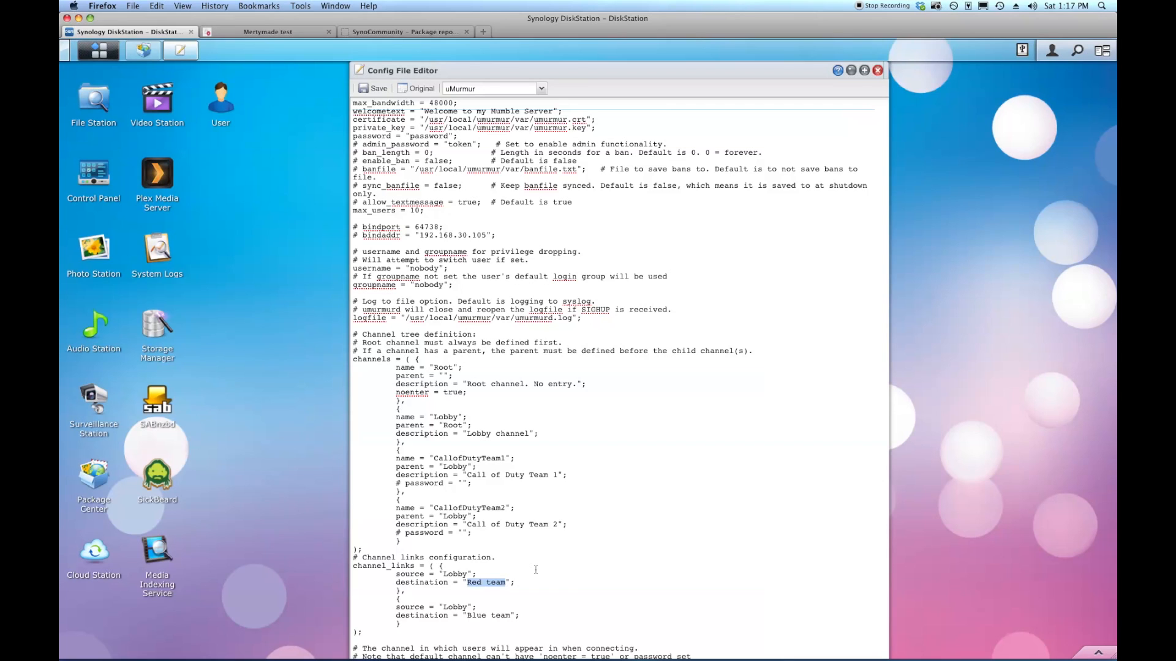
{"action": "type", "text": "Callof"}
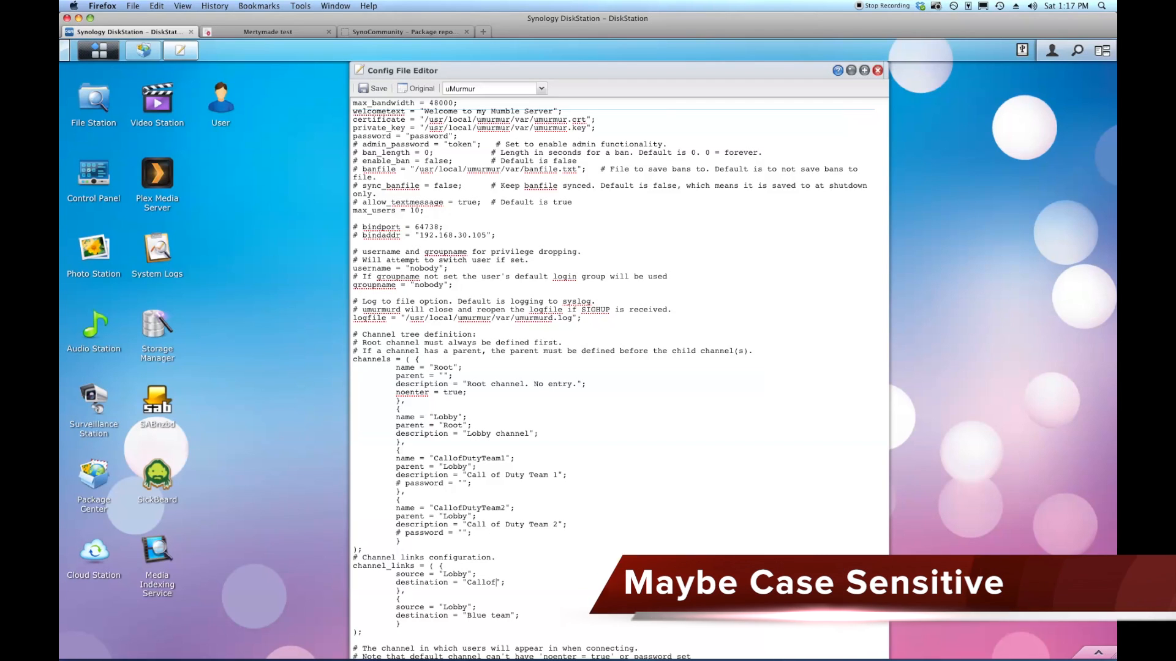
{"action": "type", "text": "DutyTeam1"}
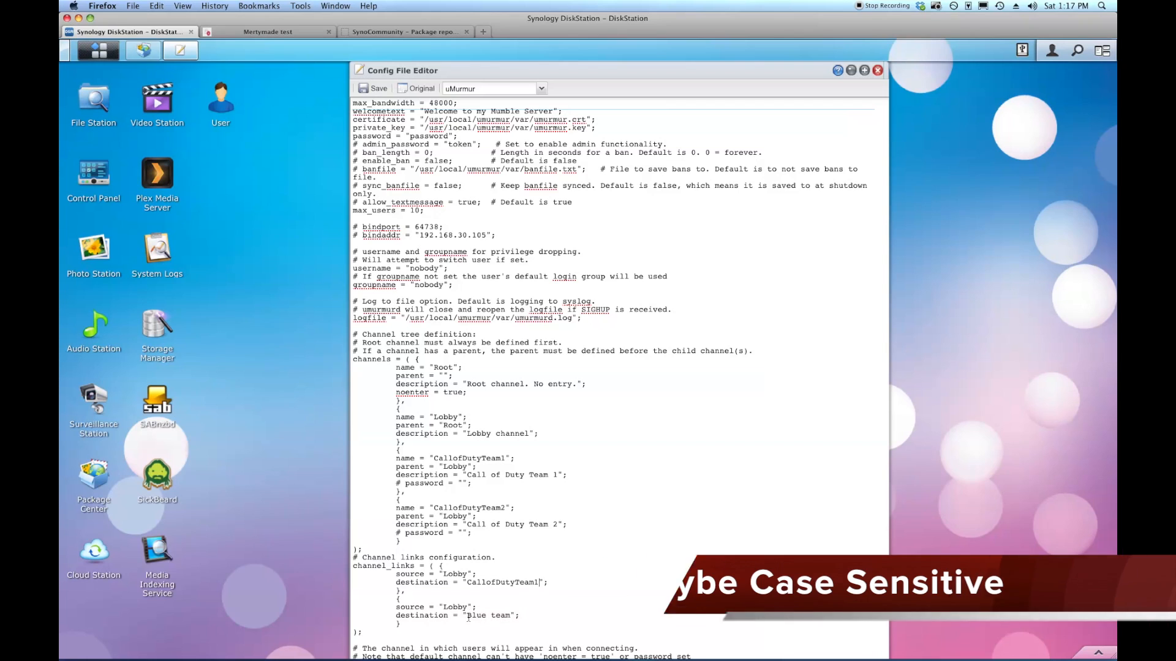
{"action": "left_click_drag", "start_coordinate": [467, 616], "coordinate": [510, 617]}
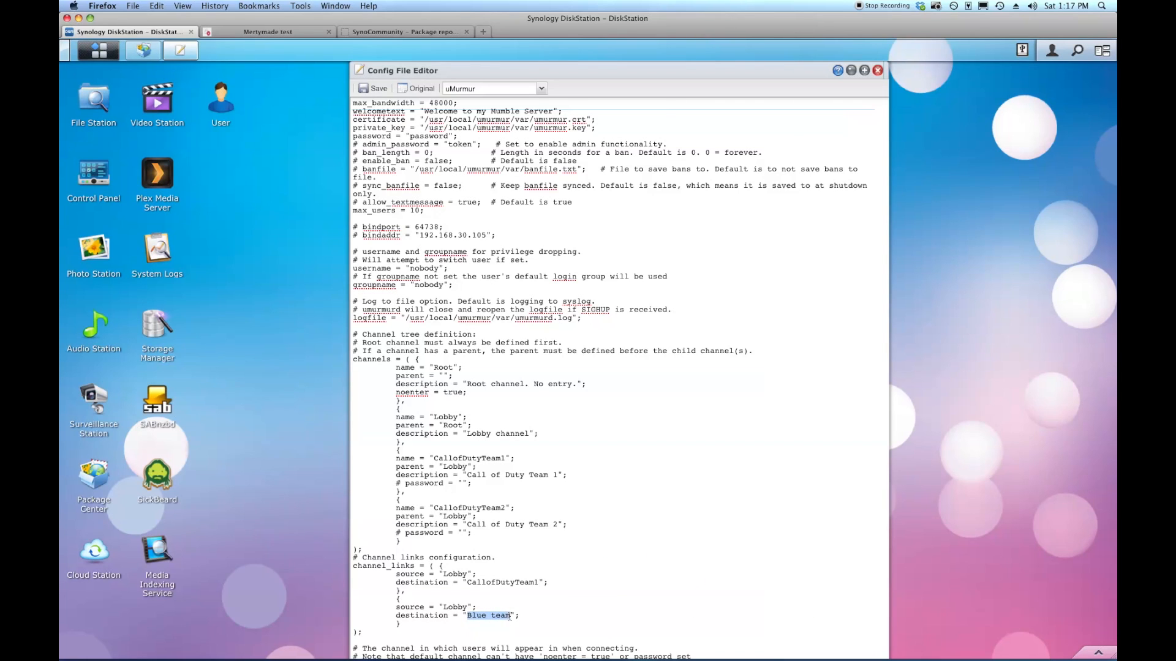
{"action": "type", "text": "CallofDutyTeam2"}
{"action": "left_click_drag", "start_coordinate": [381, 460], "coordinate": [622, 549]}
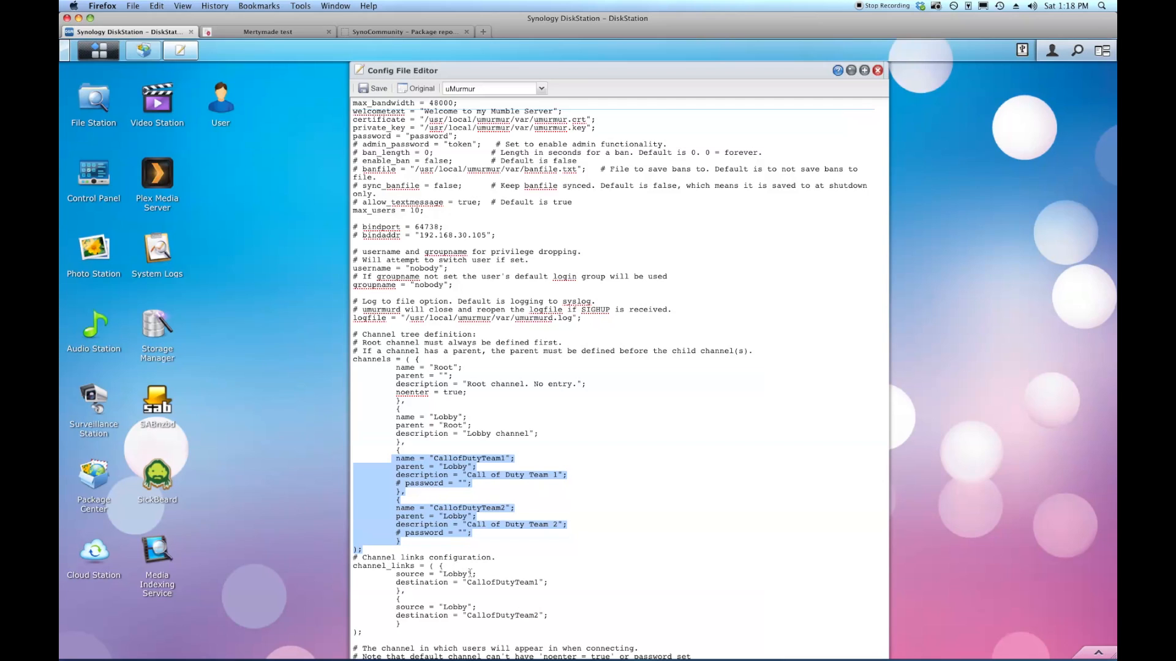
{"action": "left_click_drag", "start_coordinate": [468, 584], "coordinate": [540, 581]}
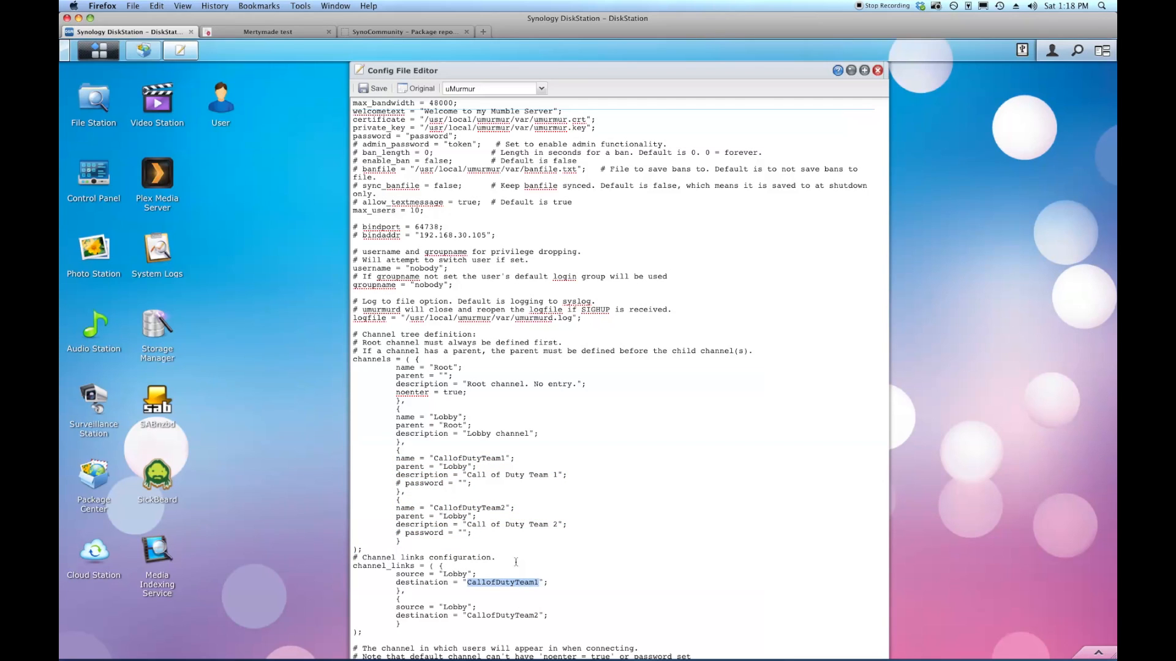
{"action": "left_click_drag", "start_coordinate": [431, 451], "coordinate": [507, 458]}
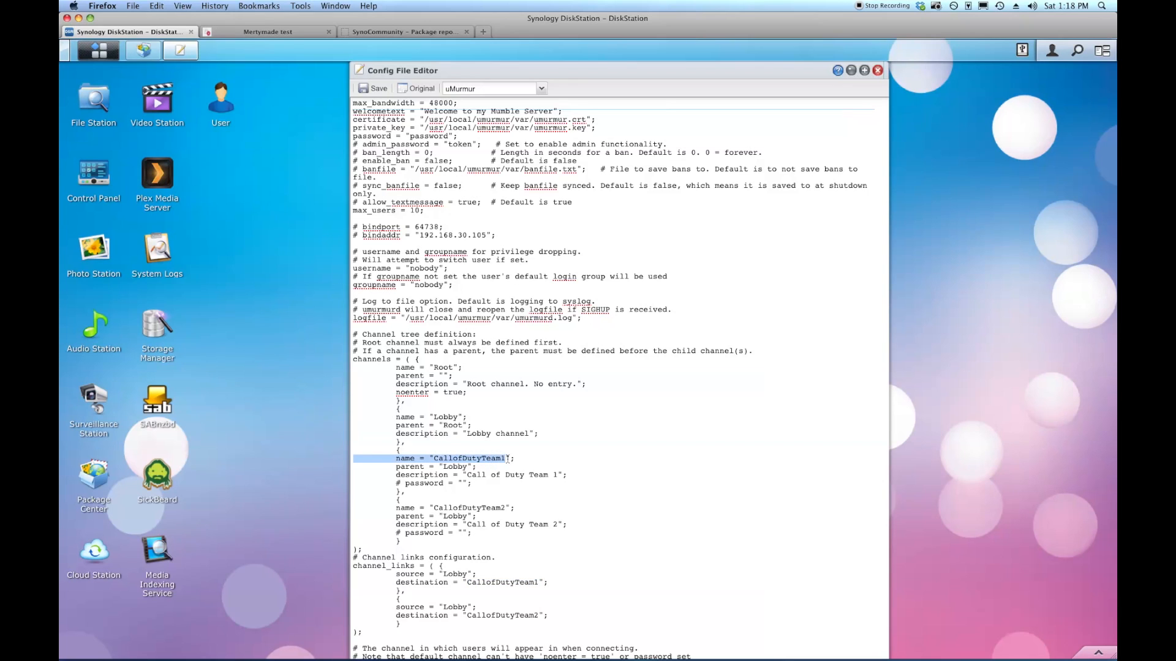
{"action": "left_click", "coordinate": [755, 529]}
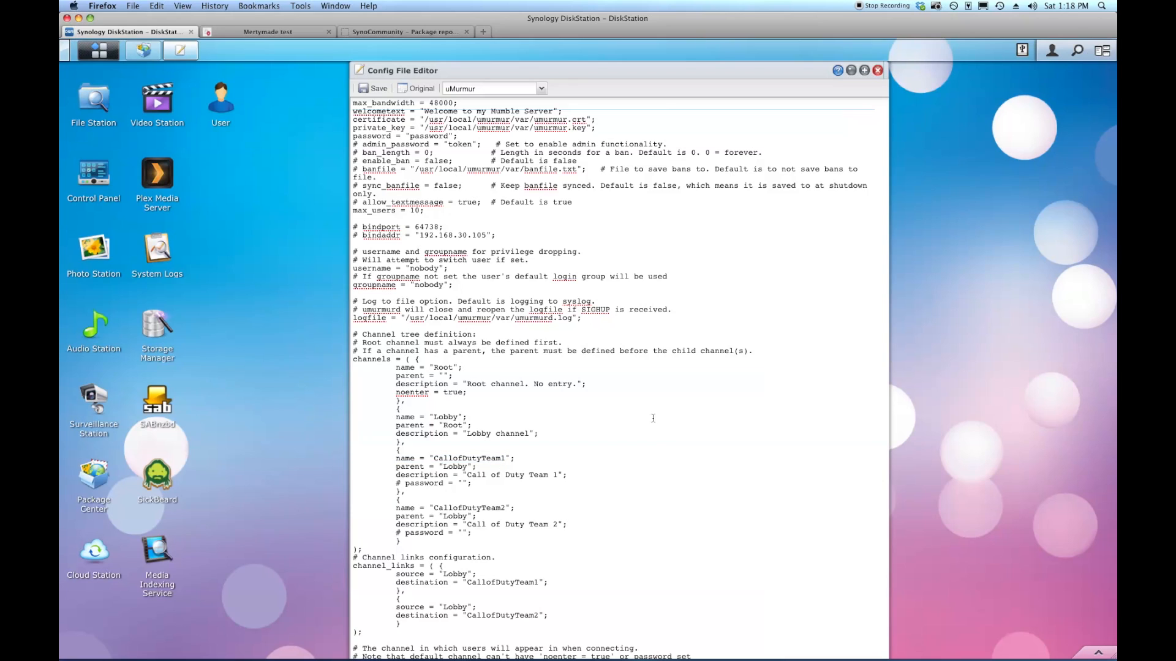
{"action": "left_click_drag", "start_coordinate": [362, 227], "coordinate": [499, 236]}
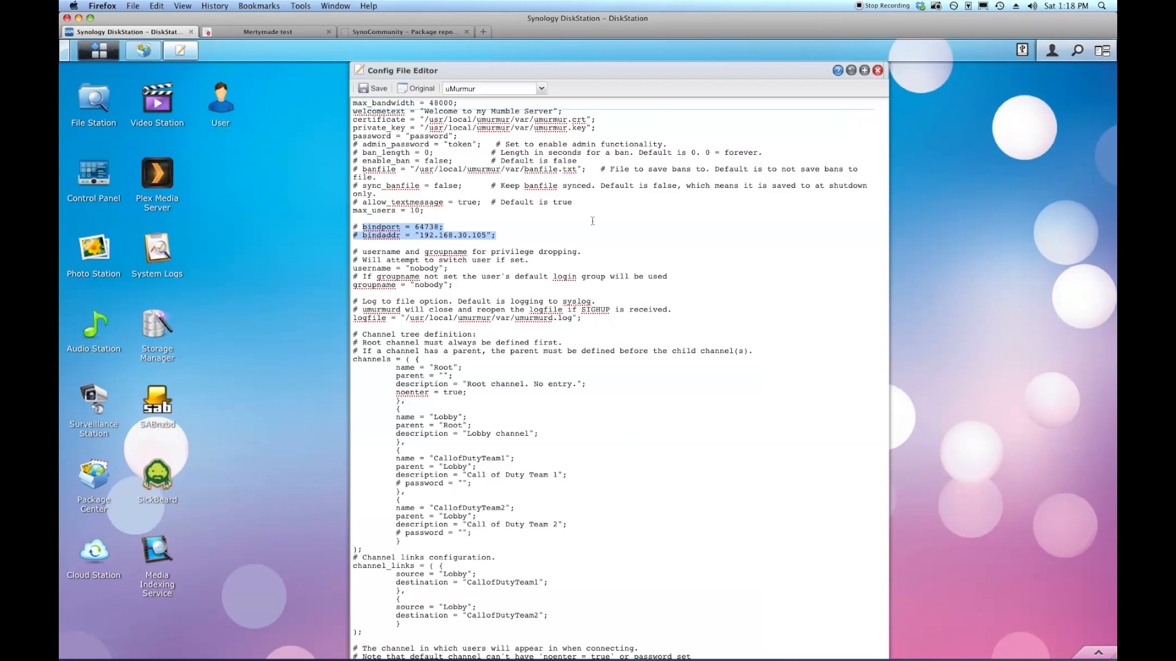
Save umurmur.conf, close Config File Editor, and run uMurmur from Package Center.
{"action": "left_click", "coordinate": [374, 89]}
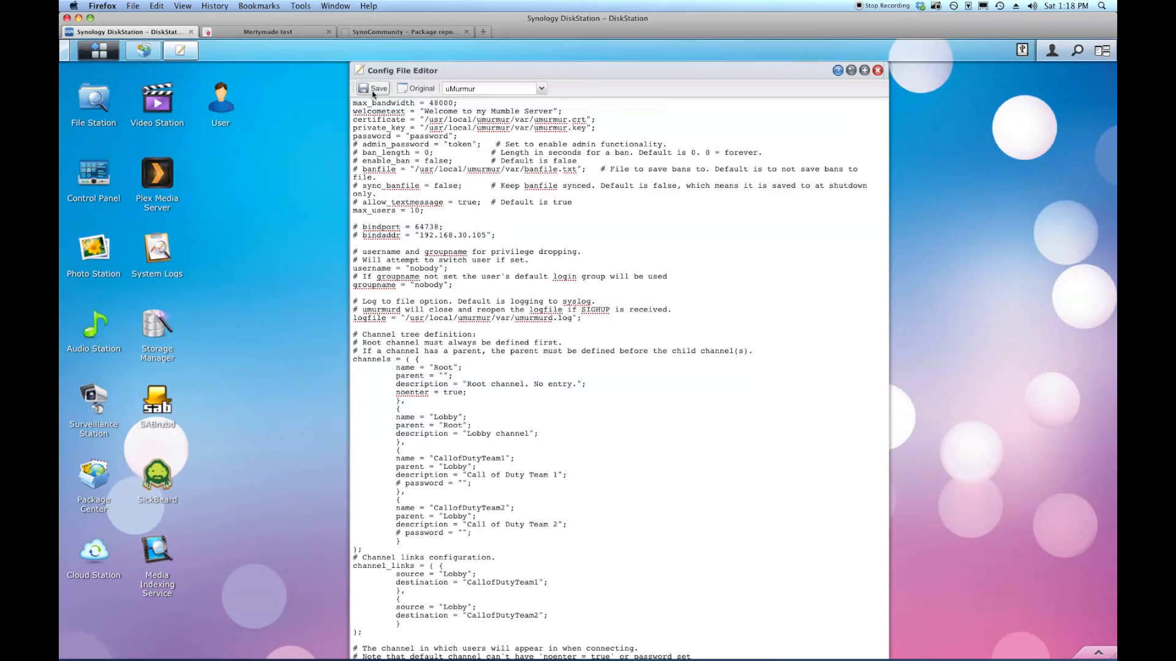
{"action": "left_click", "coordinate": [619, 428]}
{"action": "left_click", "coordinate": [877, 71]}
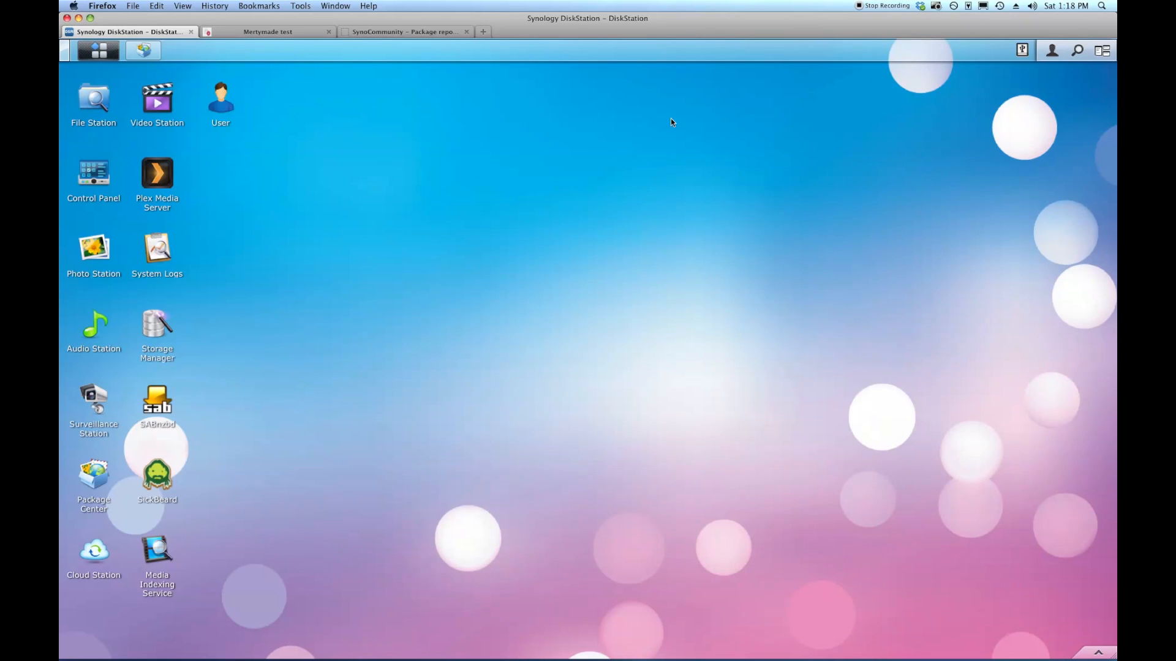
{"action": "left_click", "coordinate": [143, 50]}
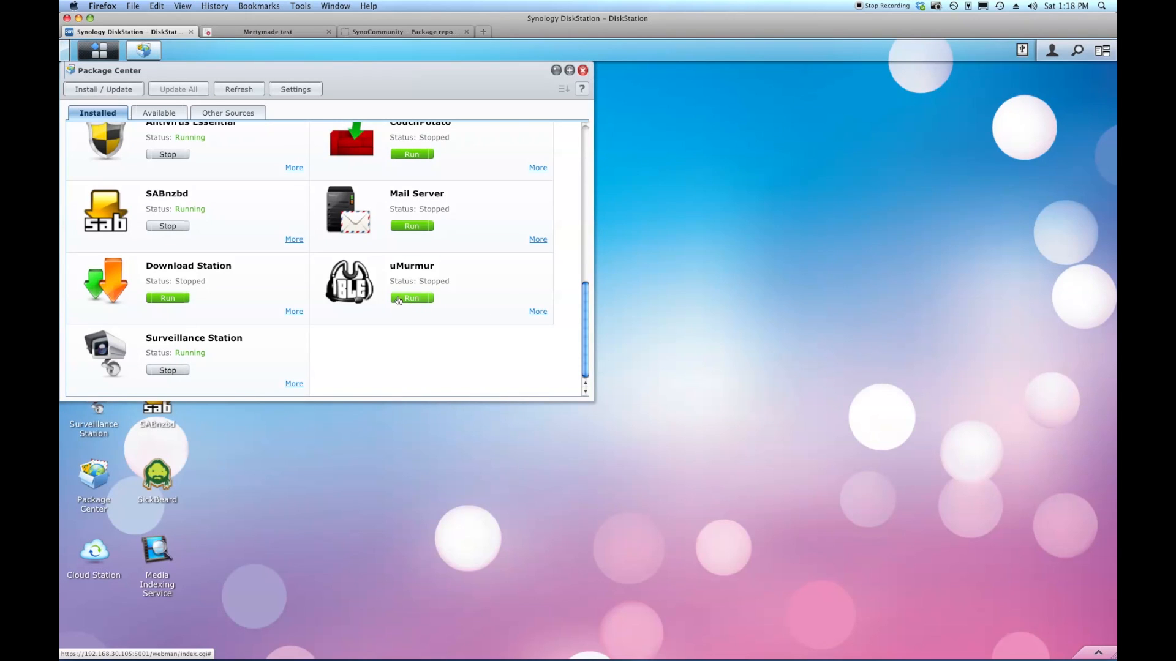
{"action": "left_click", "coordinate": [401, 299]}
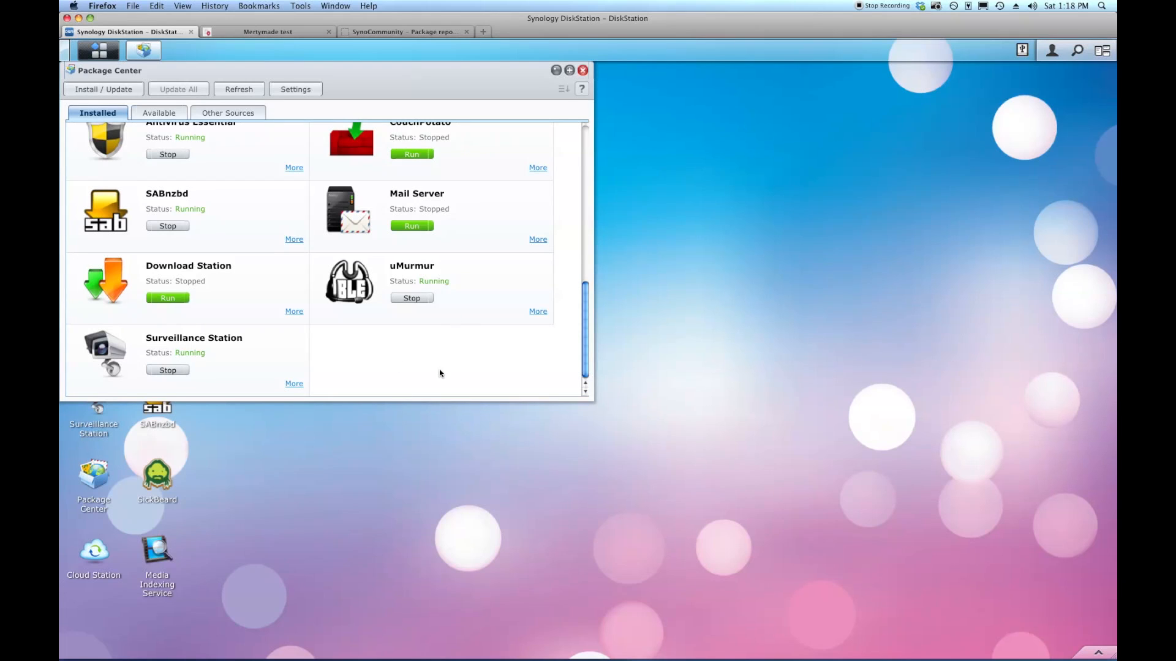
Check uMurmur's log lists Lobby, CallofDutyTeam1 and CallofDutyTeam2, then close the log and Package Center.
{"action": "left_click", "coordinate": [537, 312]}
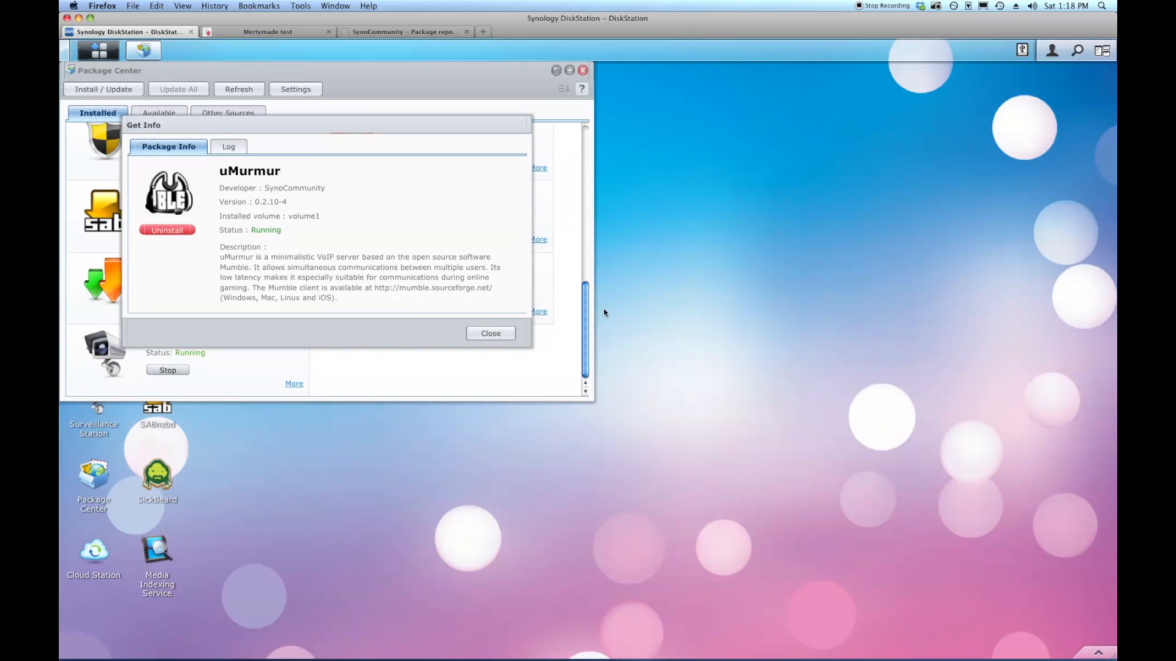
{"action": "left_click", "coordinate": [230, 149]}
{"action": "scroll", "coordinate": [523, 226], "scroll_direction": "down", "scroll_amount": 1}
{"action": "left_click_drag", "start_coordinate": [523, 225], "coordinate": [528, 282]}
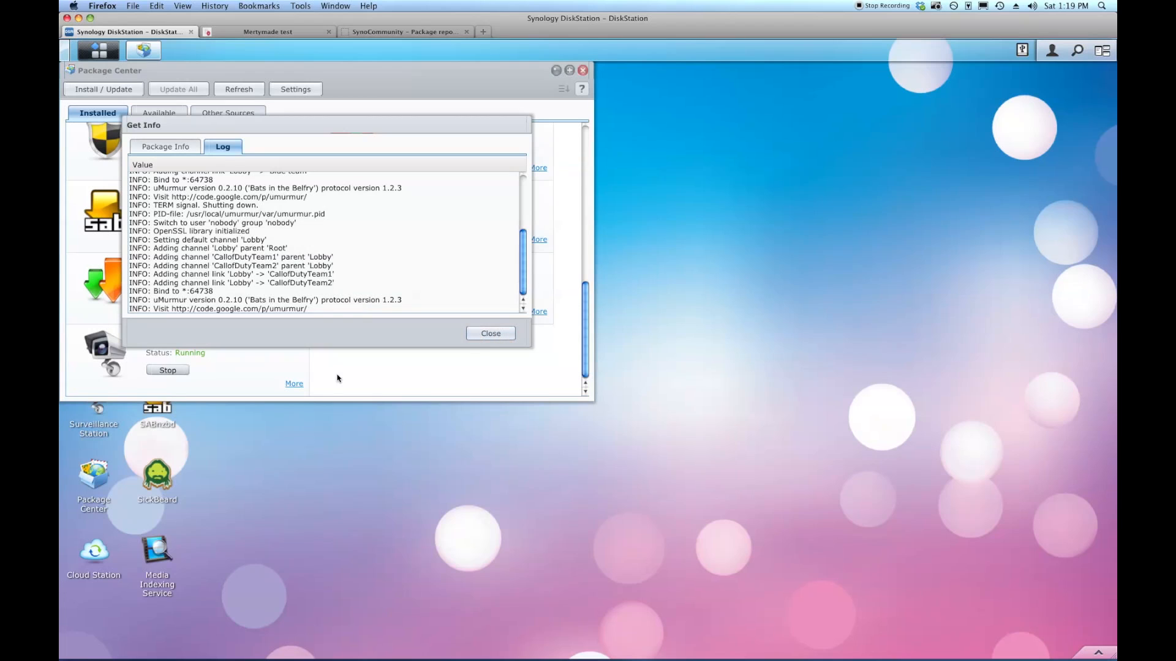
{"action": "left_click", "coordinate": [217, 194]}
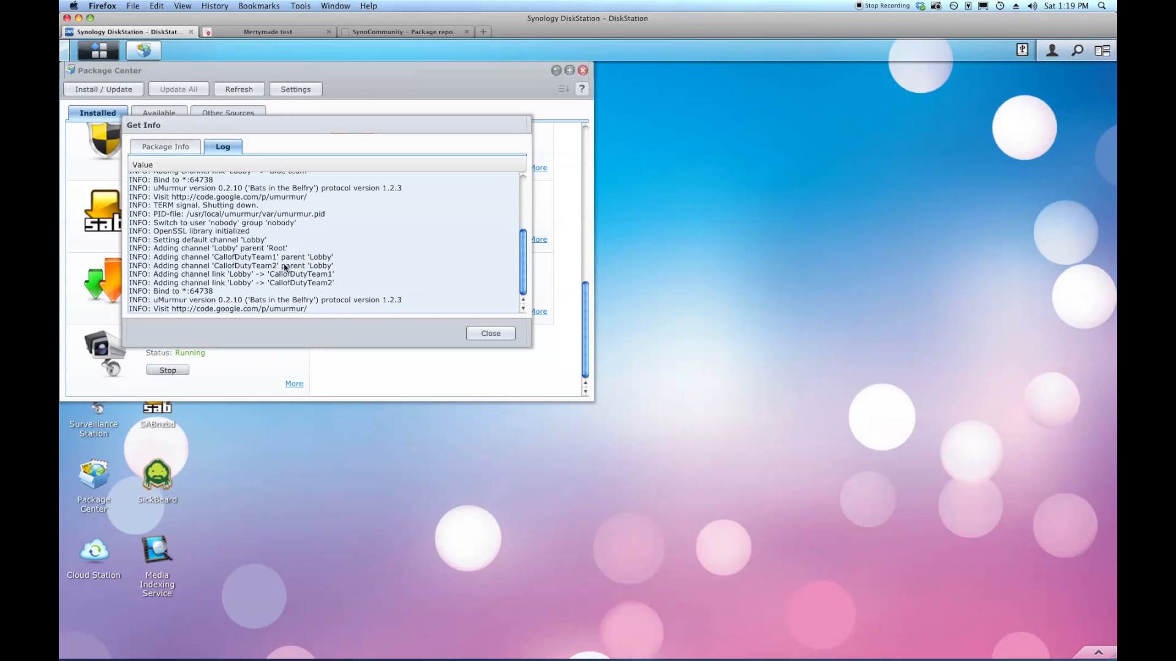
{"action": "left_click", "coordinate": [491, 334]}
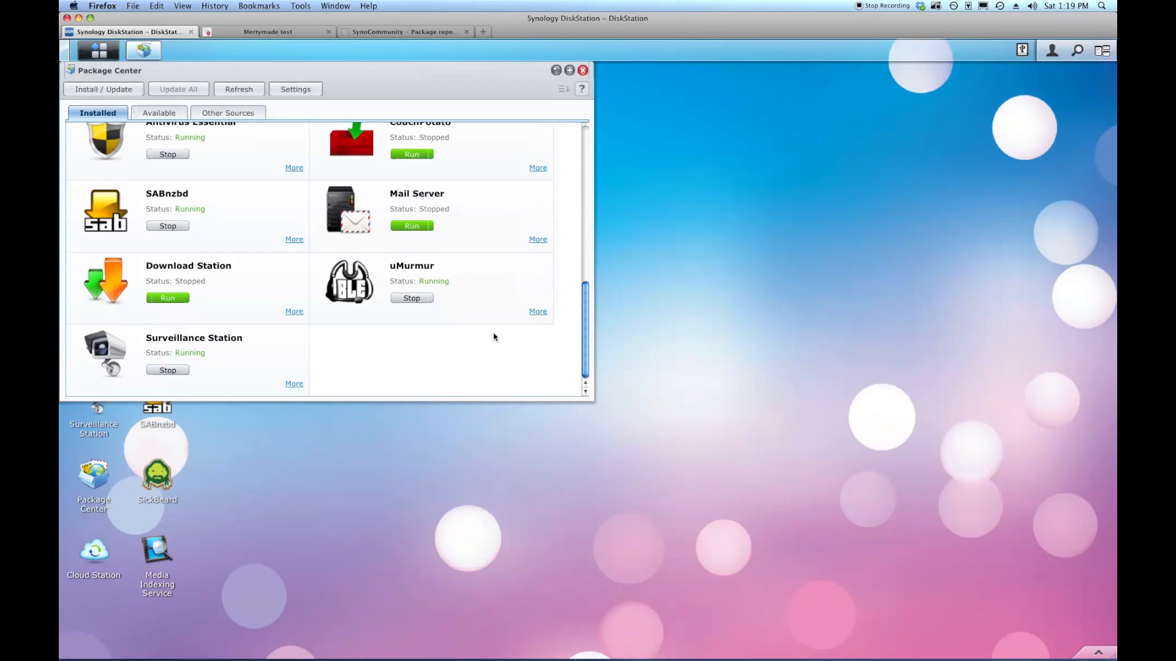
{"action": "left_click", "coordinate": [584, 71]}
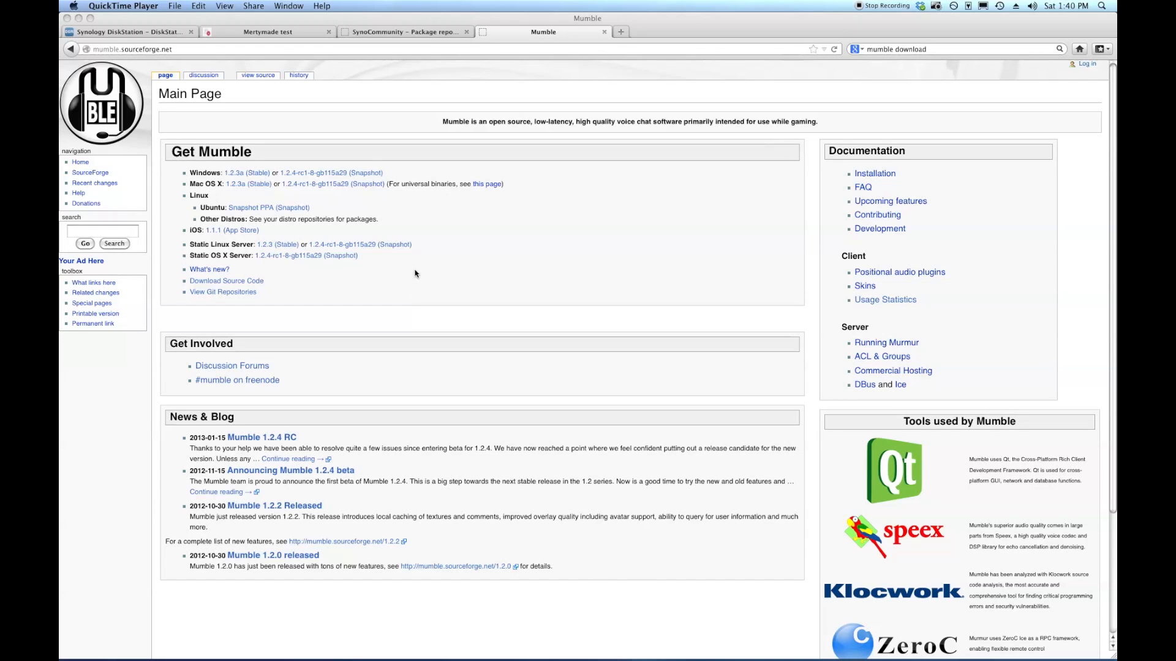
{"action": "left_click", "coordinate": [195, 52]}
{"action": "left_click", "coordinate": [195, 51]}
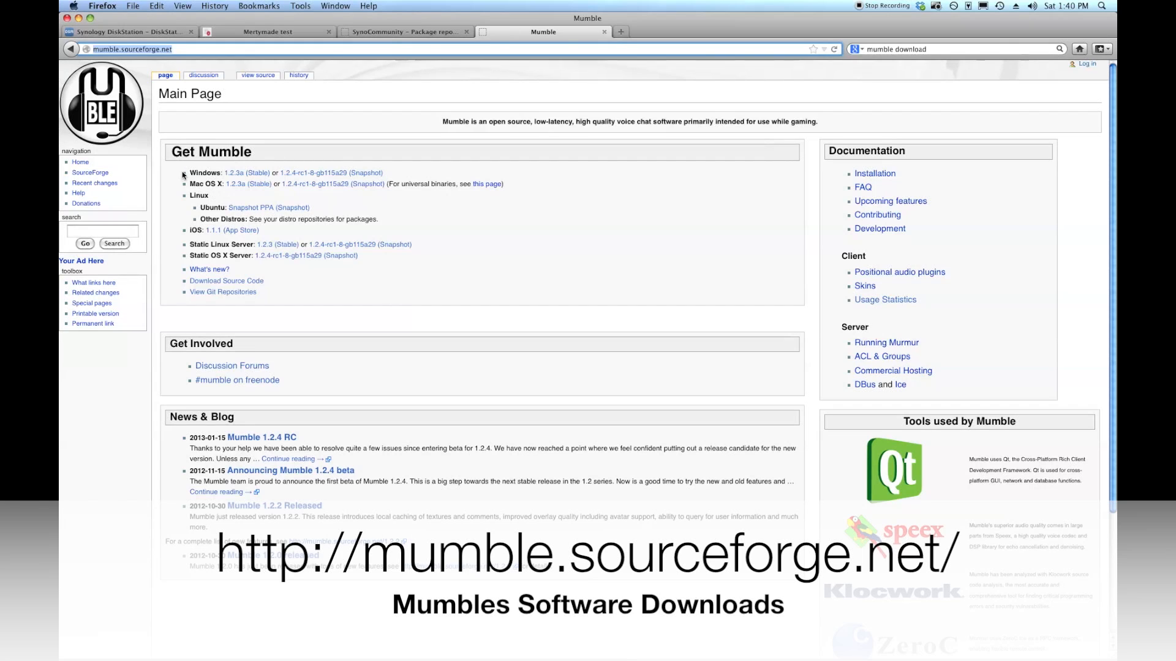
{"action": "left_click_drag", "start_coordinate": [183, 176], "coordinate": [402, 219]}
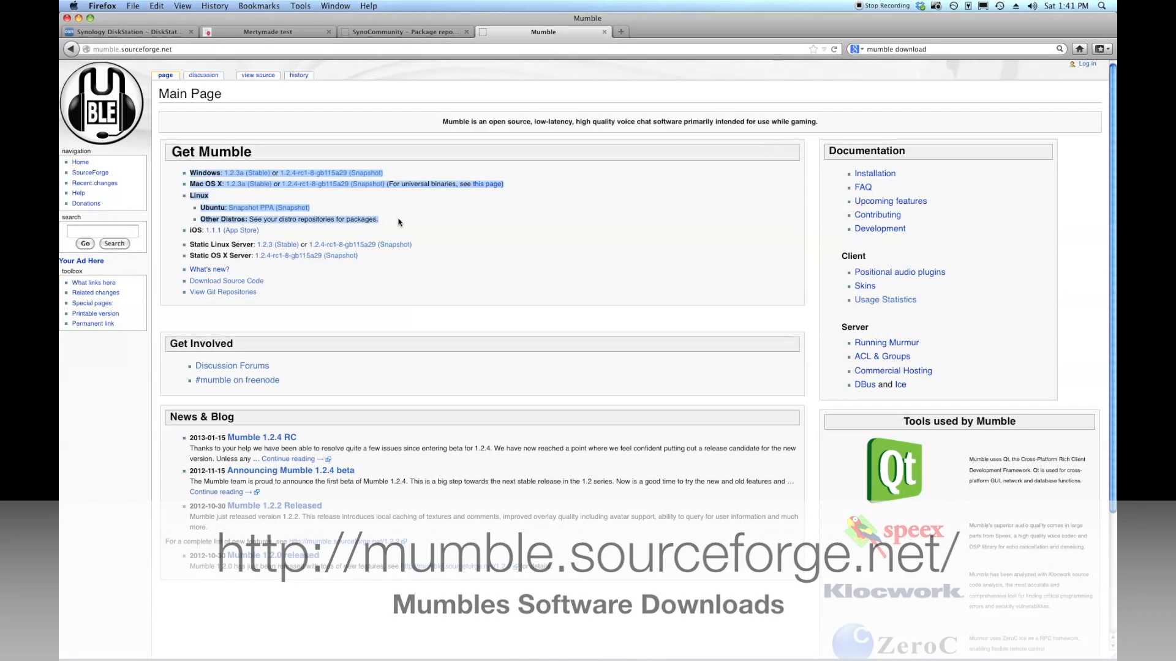
{"action": "left_click", "coordinate": [586, 264]}
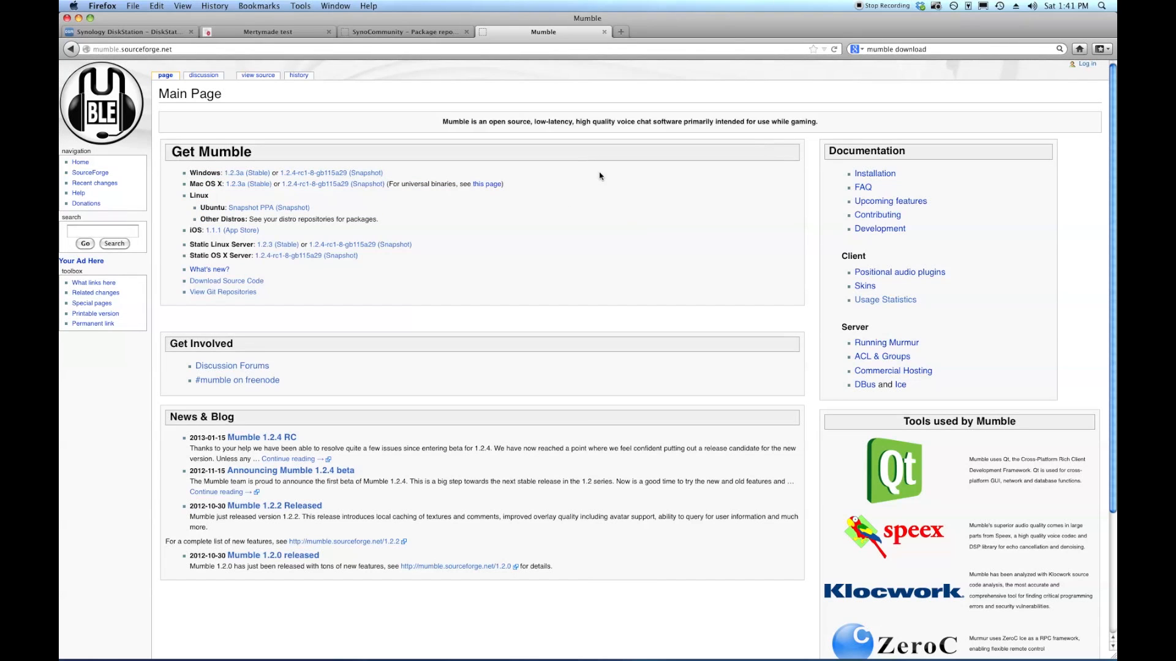
{"action": "mouse_move", "coordinate": [680, 657]}
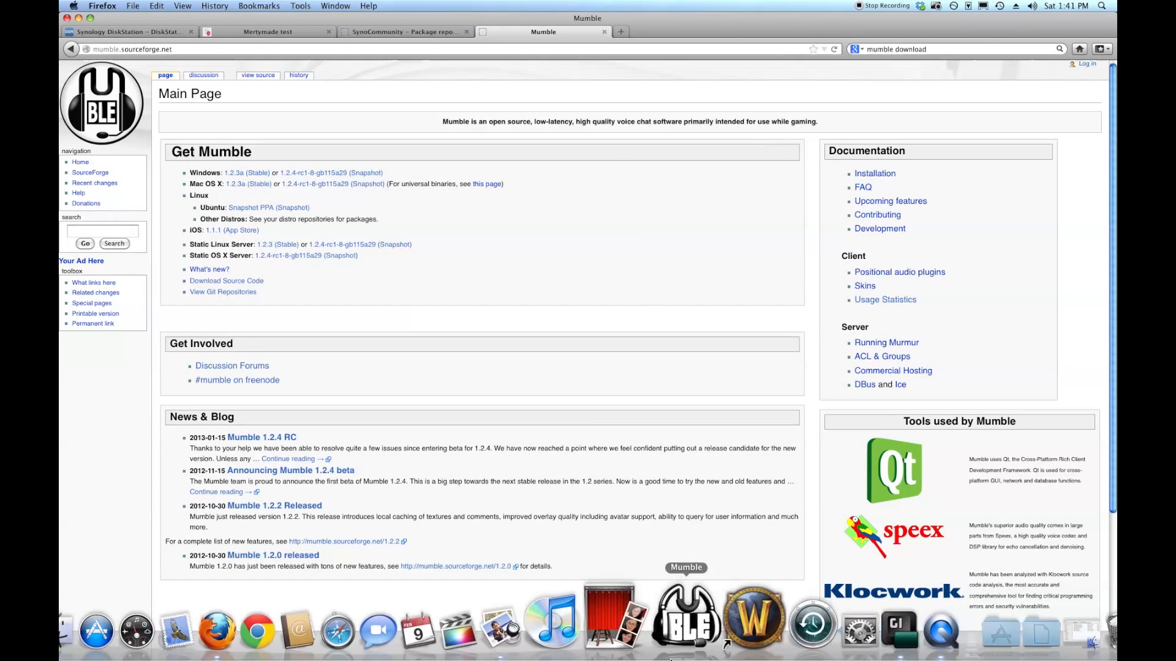
Launch Mumble and add favourite 'My Mumble Server' at 192.168.30.105, port 64738, with your username.
{"action": "left_click", "coordinate": [680, 625]}
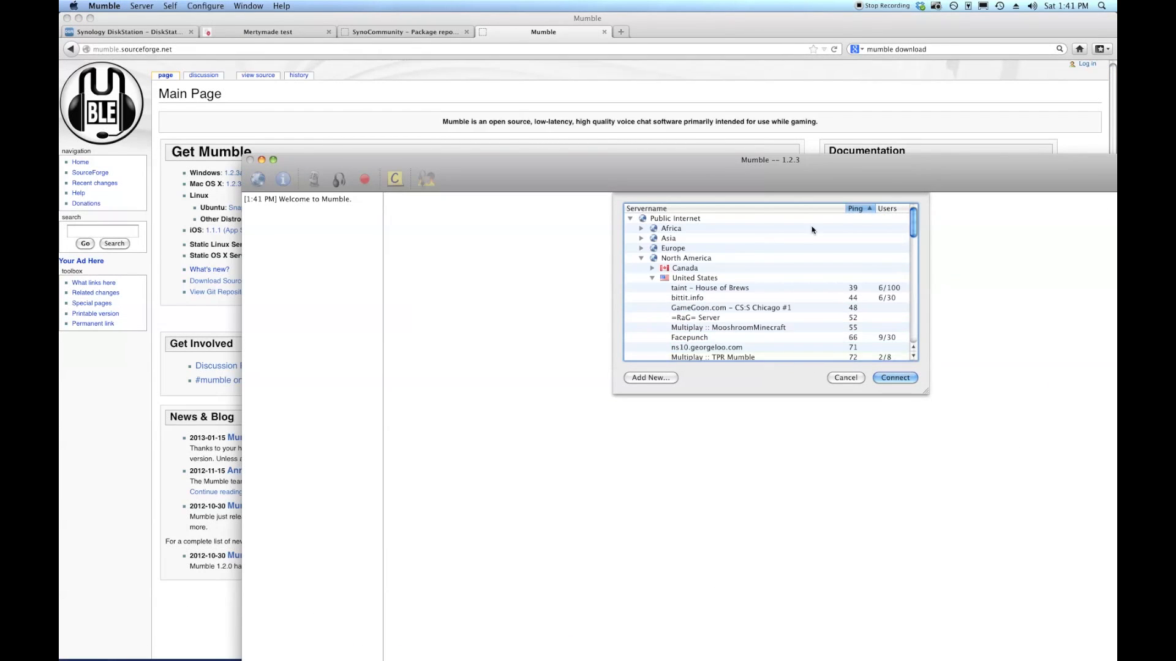
{"action": "left_click", "coordinate": [273, 160]}
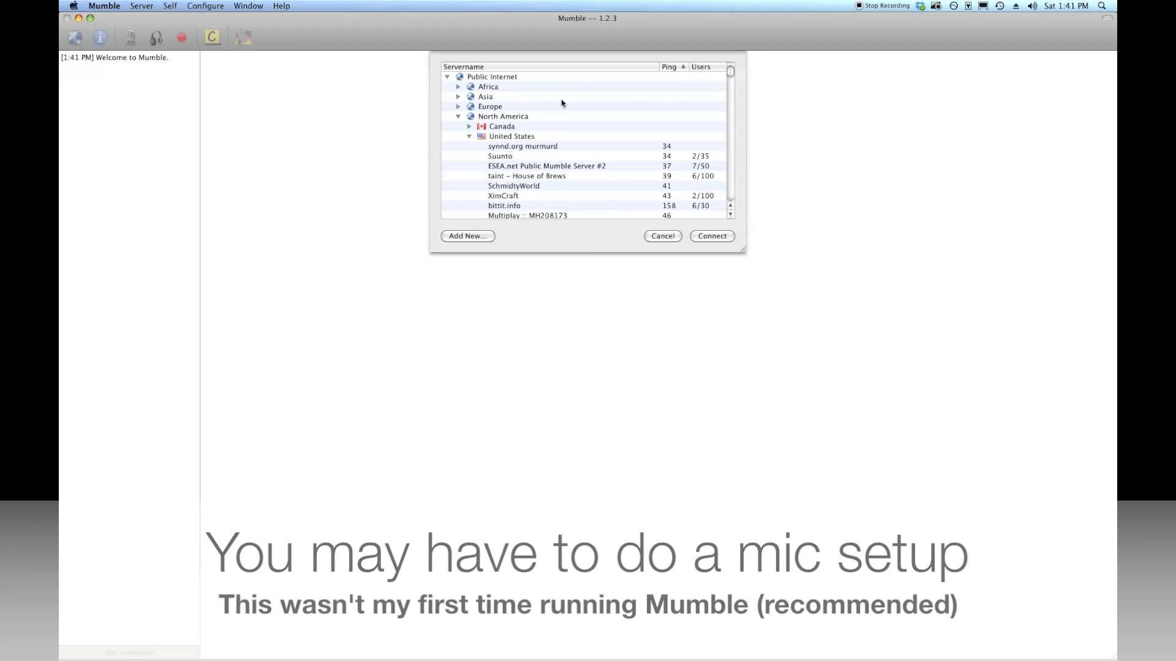
{"action": "left_click", "coordinate": [487, 240]}
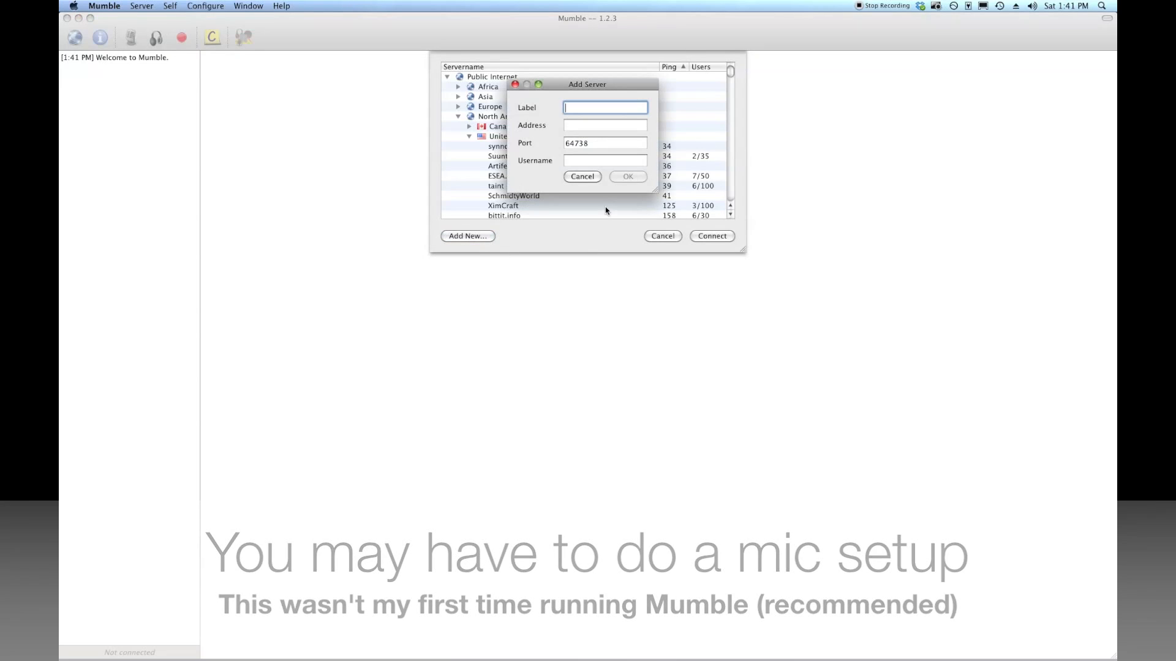
{"action": "type", "text": "My"}
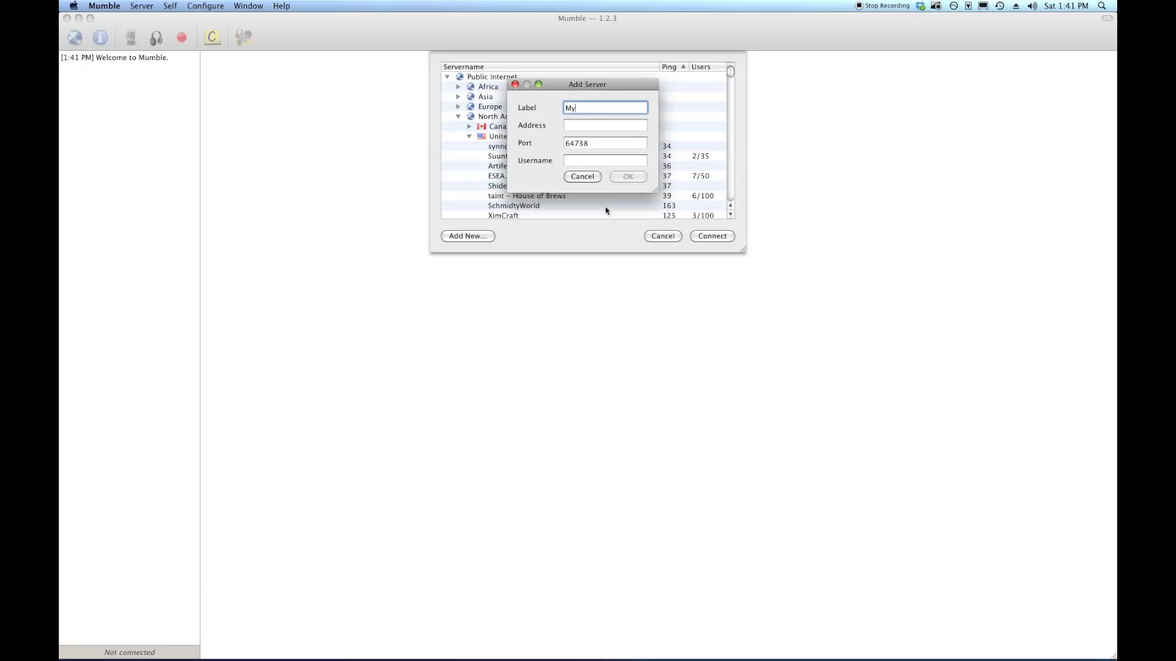
{"action": "type", "text": " Mumble"}
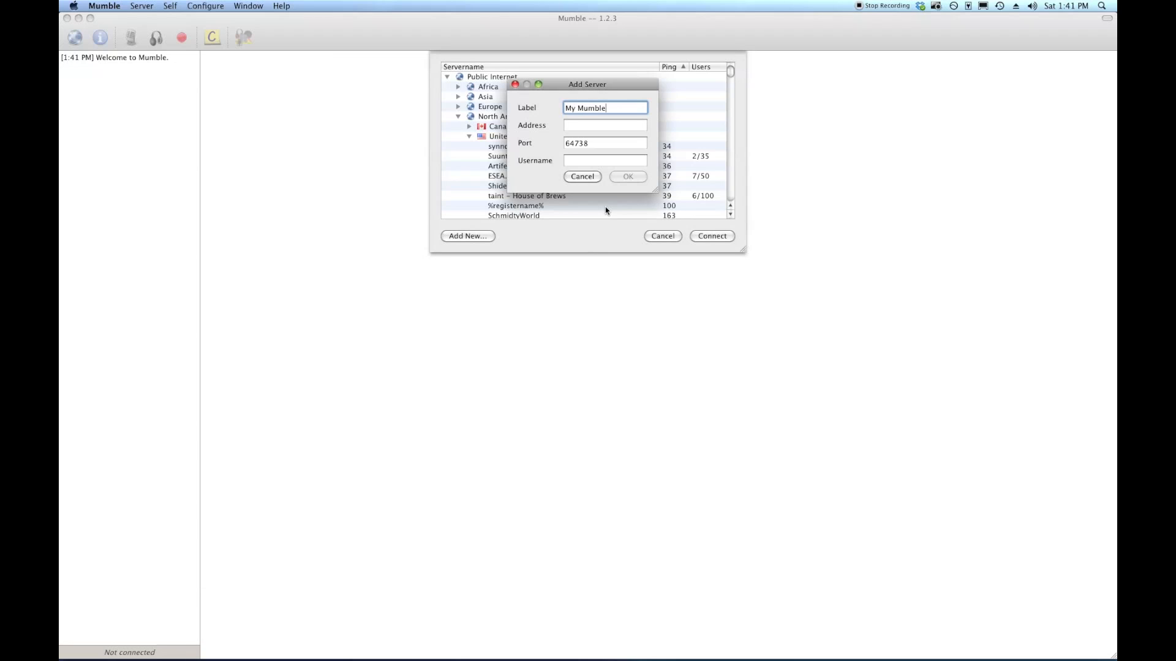
{"action": "type", "text": " Server"}
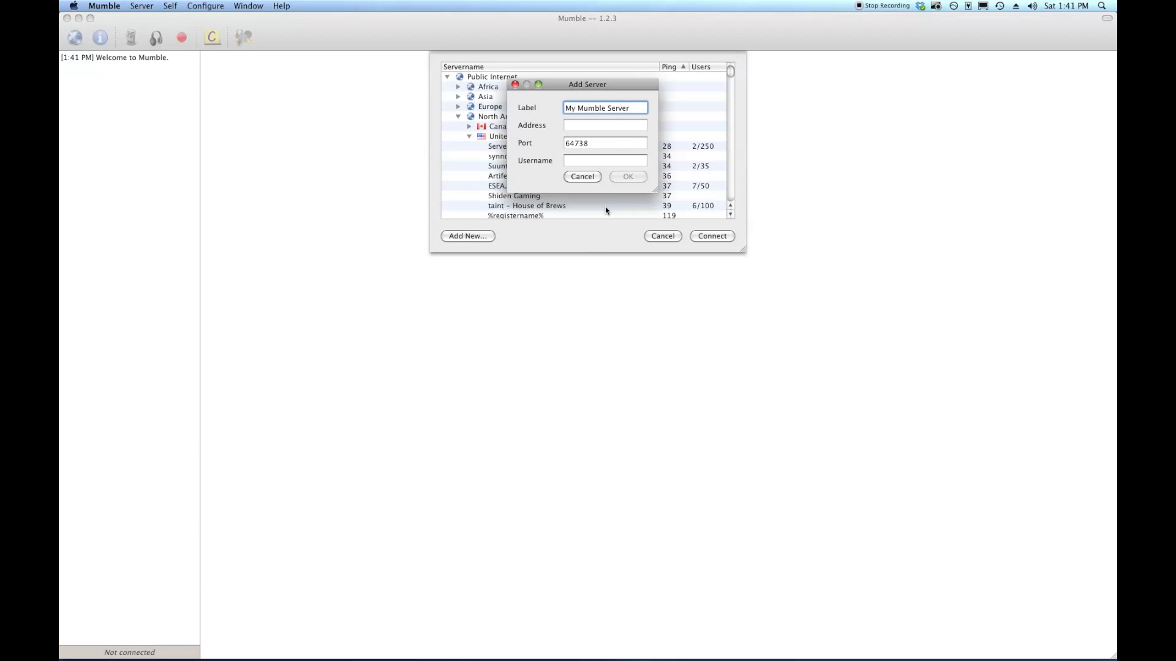
{"action": "left_click", "coordinate": [607, 126]}
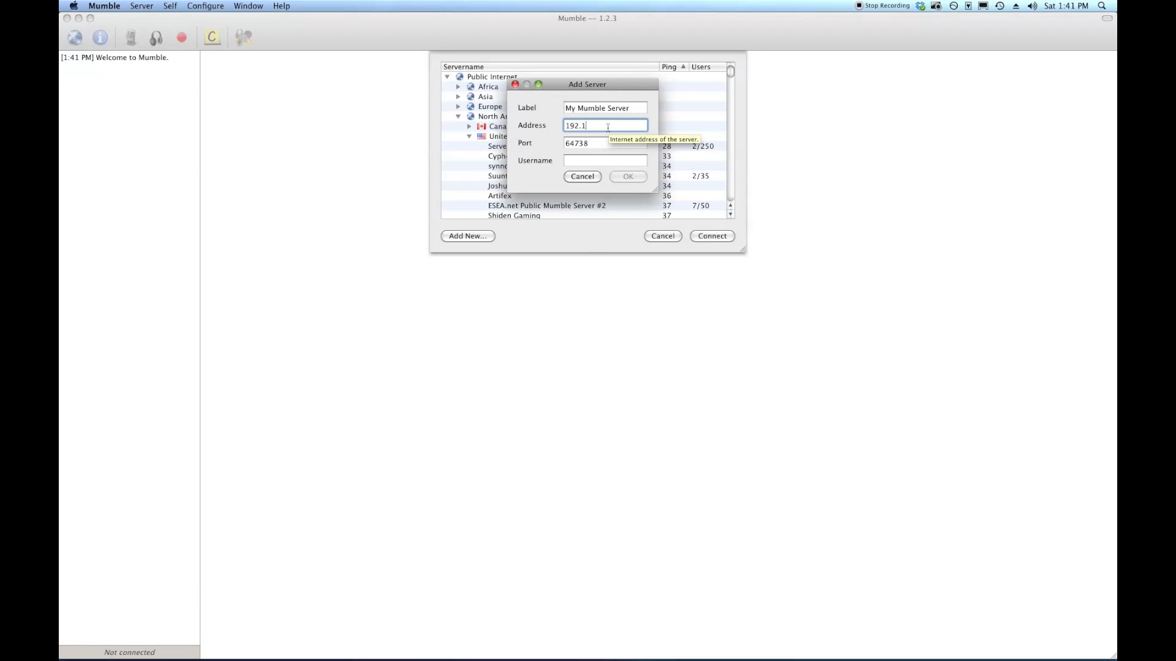
{"action": "type", "text": "68.30.105"}
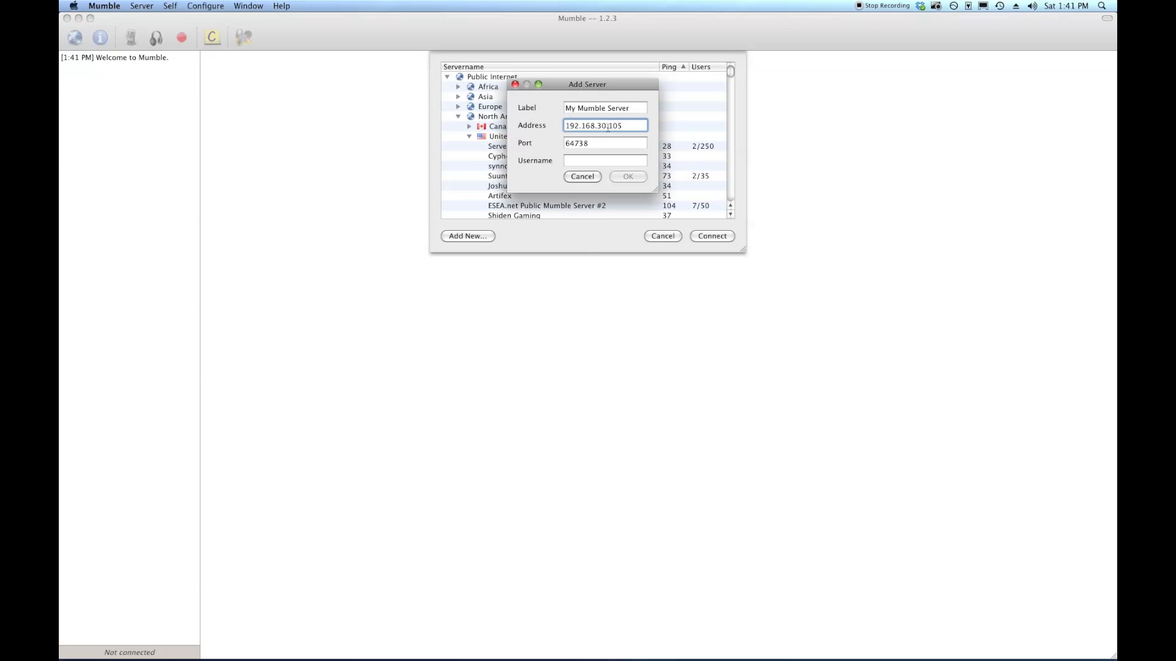
{"action": "left_click_drag", "start_coordinate": [612, 141], "coordinate": [560, 146]}
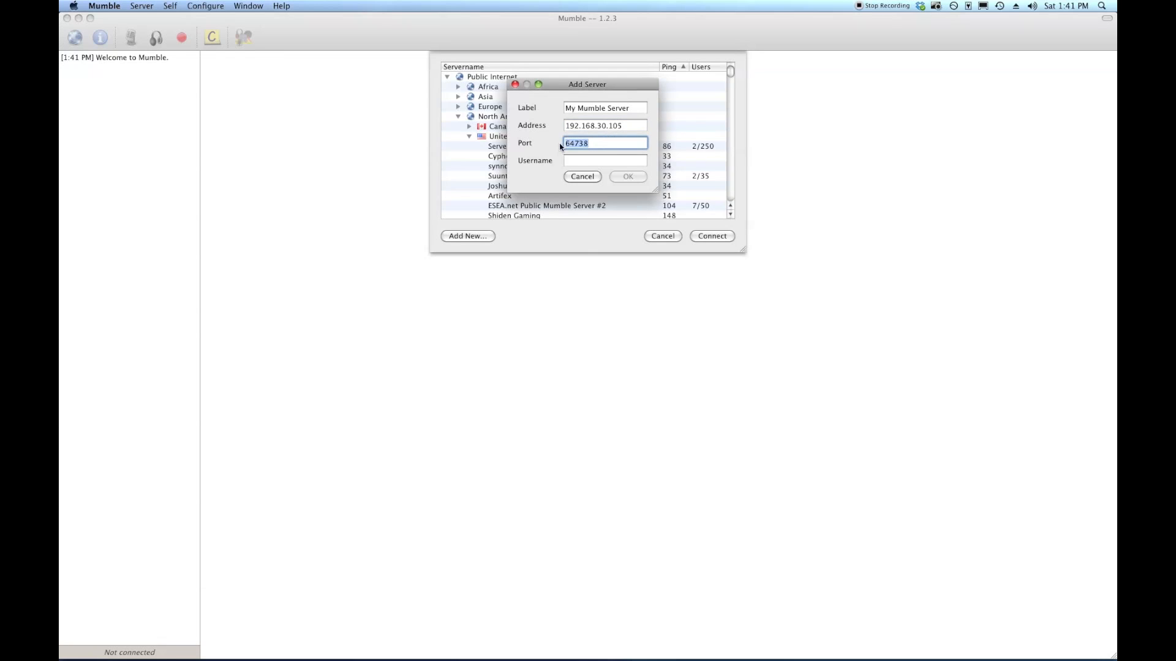
{"action": "left_click", "coordinate": [600, 162]}
{"action": "type", "text": "Timeto"}
{"action": "key", "text": "BackSpace"}
{"action": "key", "text": "BackSpace"}
{"action": "type", "text": "ToNas"}
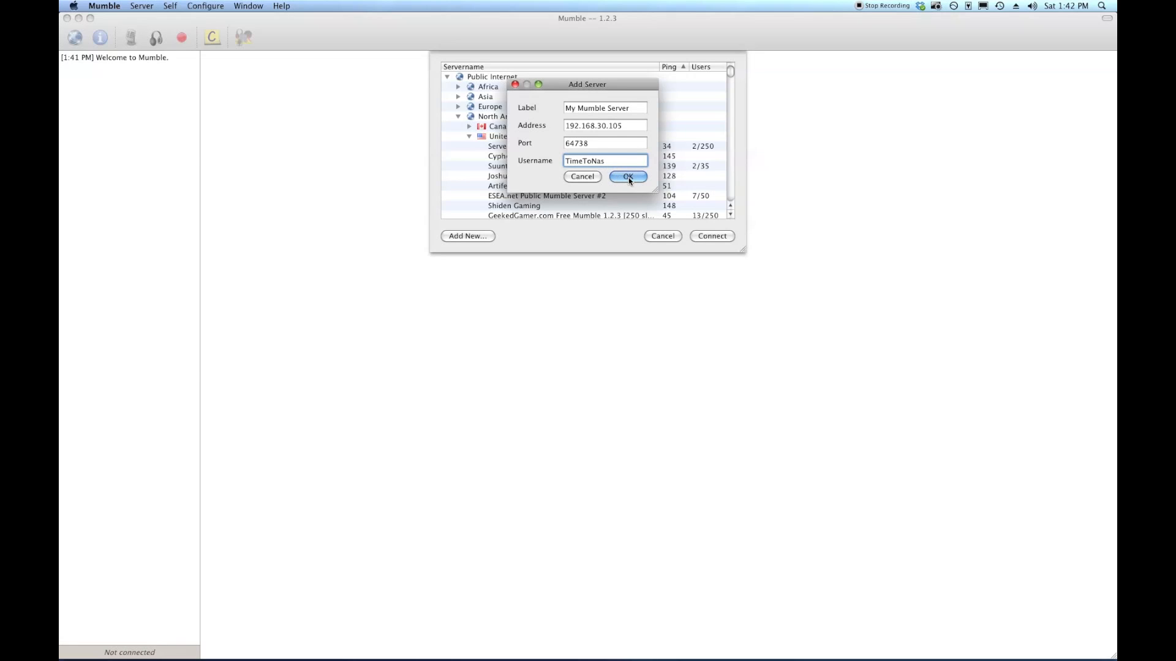
{"action": "left_click", "coordinate": [629, 177]}
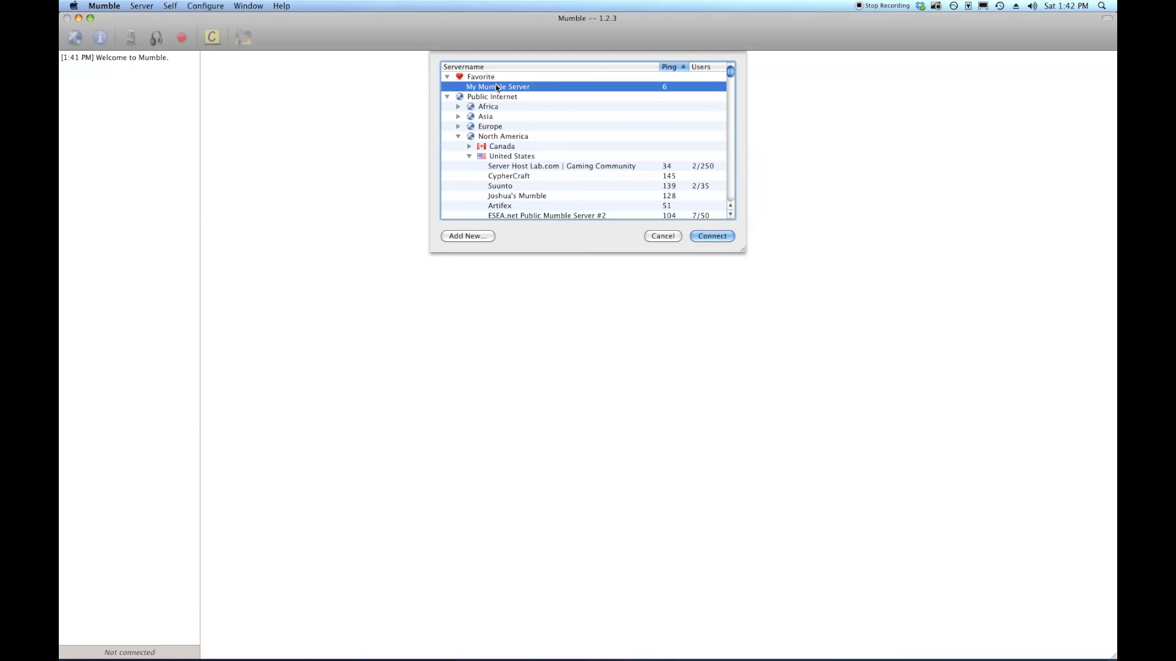
Connect to My Mumble Server, entering the server password when prompted.
{"action": "left_click", "coordinate": [720, 238]}
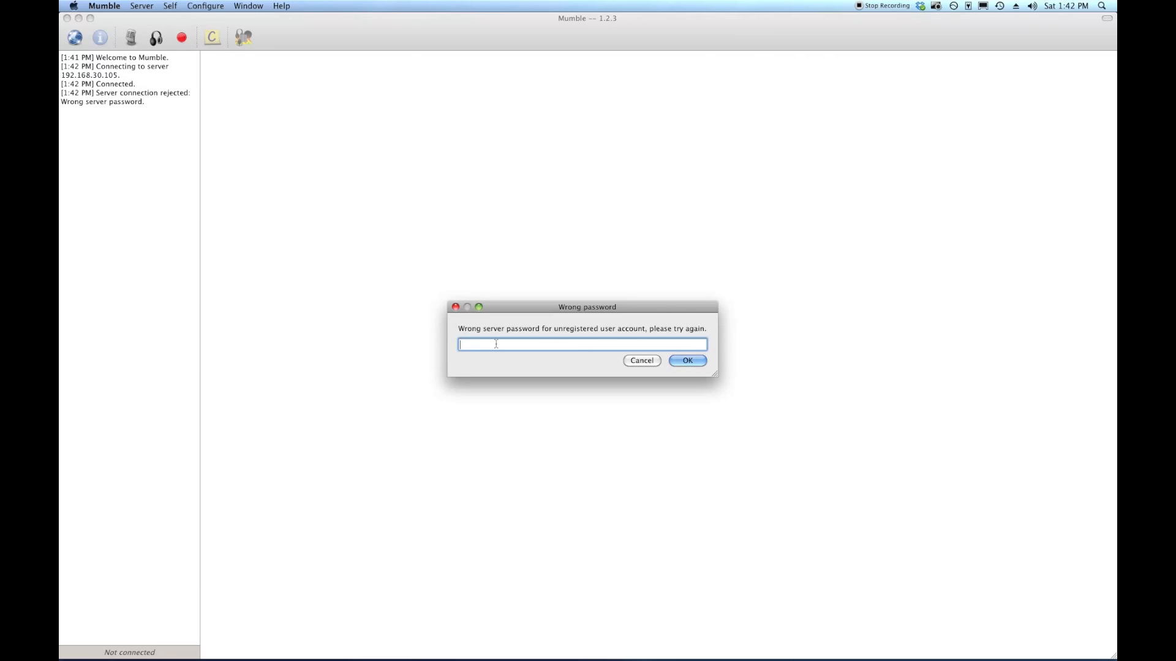
{"action": "type", "text": "••••••••"}
Submit the server password to connect, then join the CallofDutyTeam1 channel under Lobby.
{"action": "left_click", "coordinate": [699, 361]}
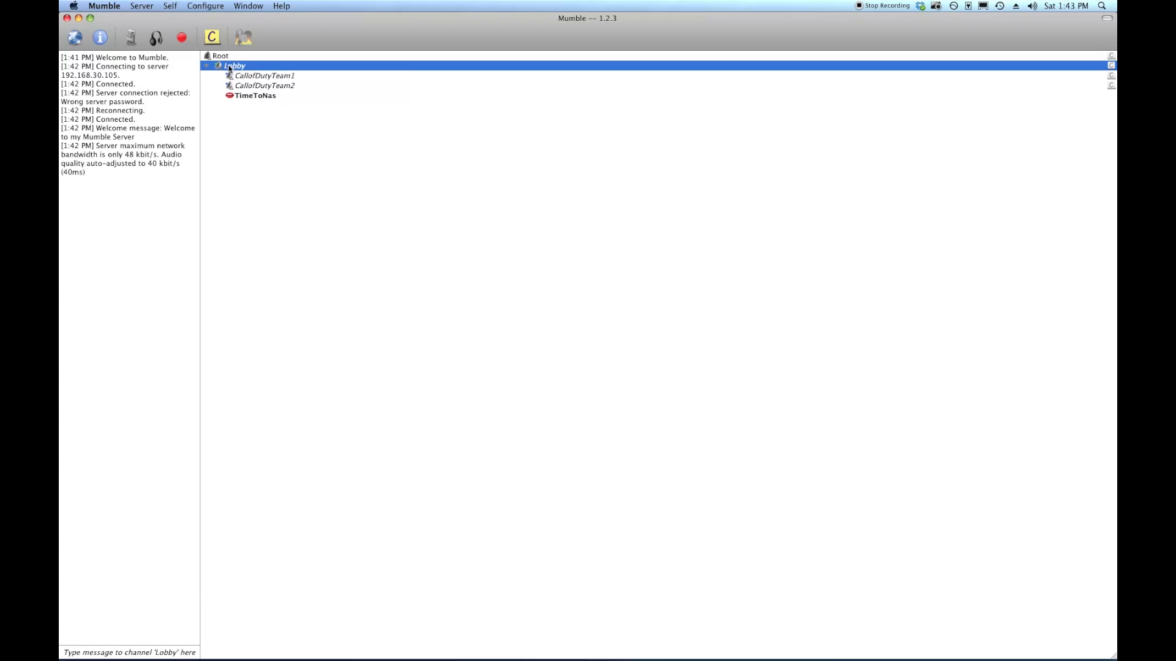
{"action": "double_click", "coordinate": [288, 79]}
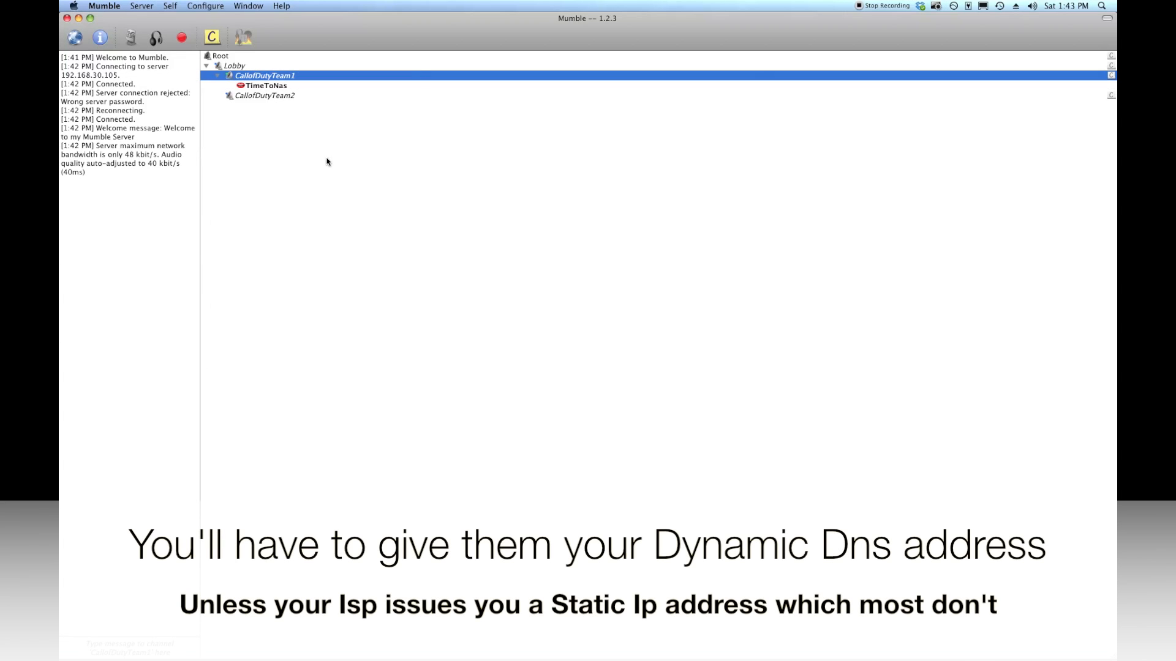
Reconnect to My Mumble Server from the Favorite list in the Server > Connect dialog.
{"action": "left_click", "coordinate": [141, 7]}
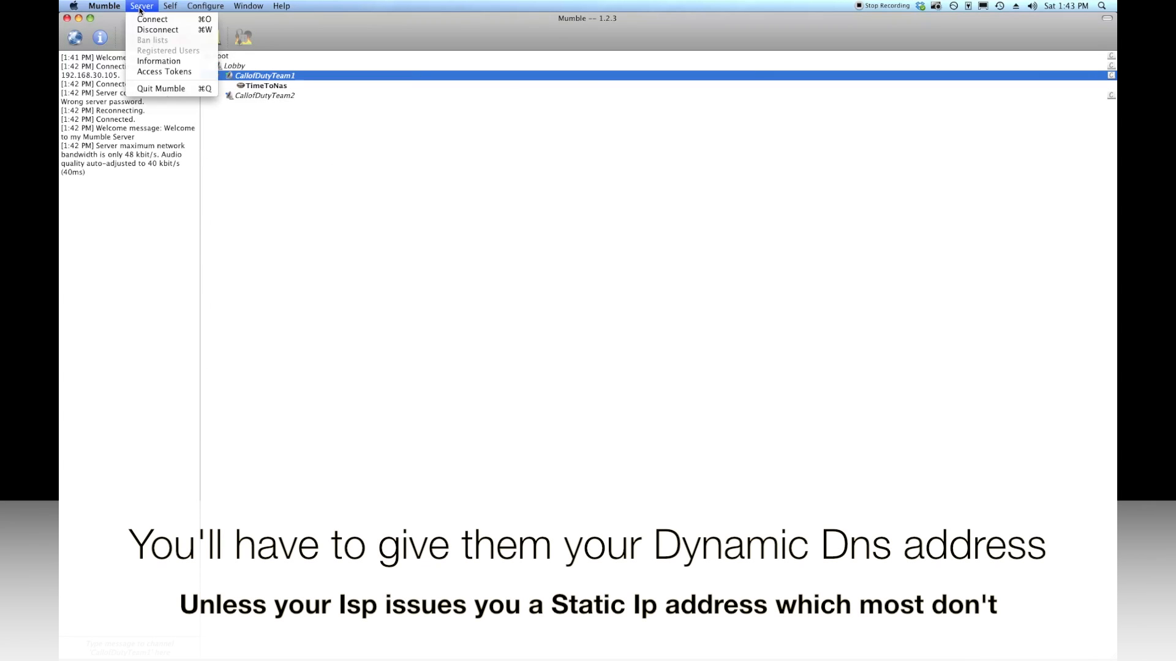
{"action": "left_click", "coordinate": [142, 18]}
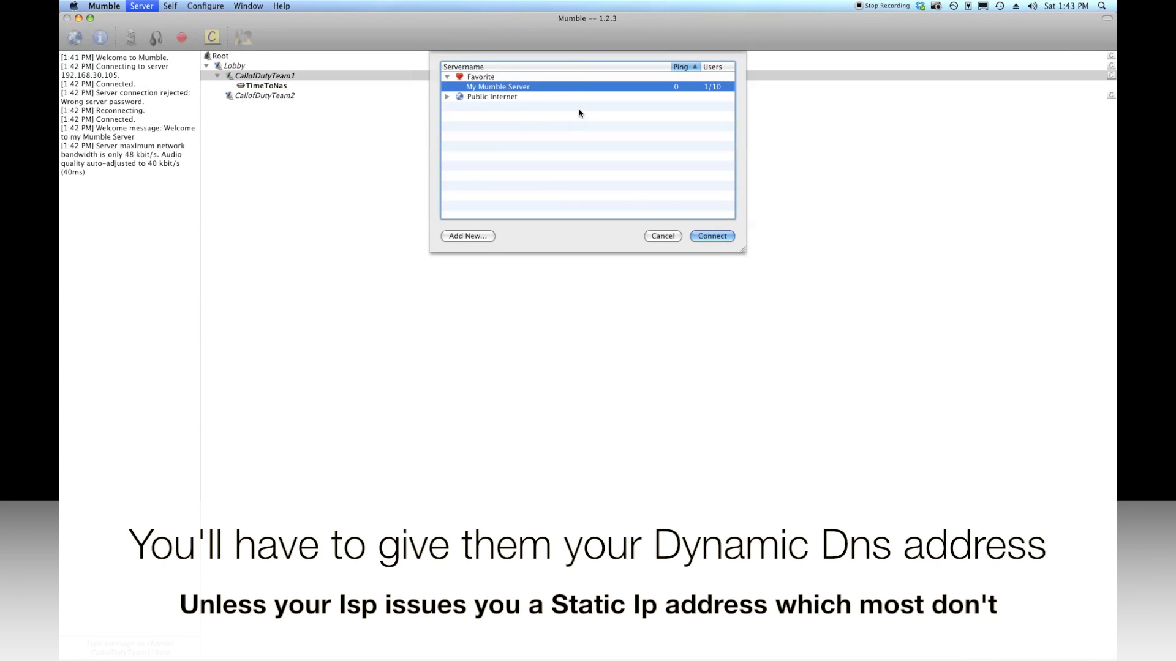
{"action": "double_click", "coordinate": [551, 86]}
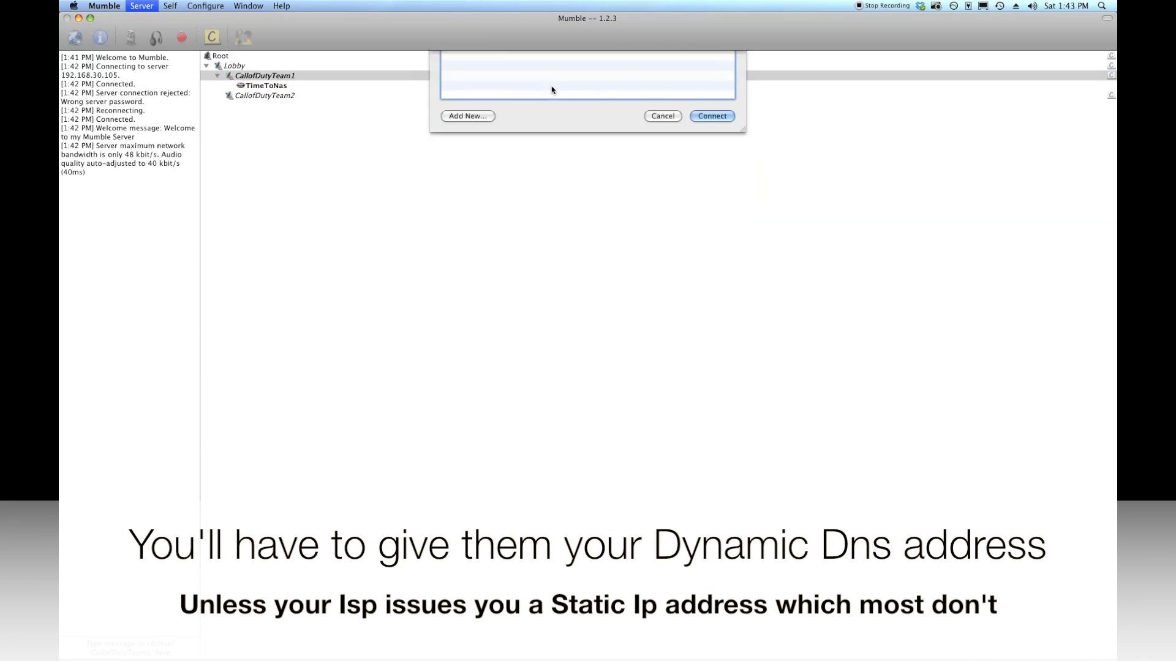